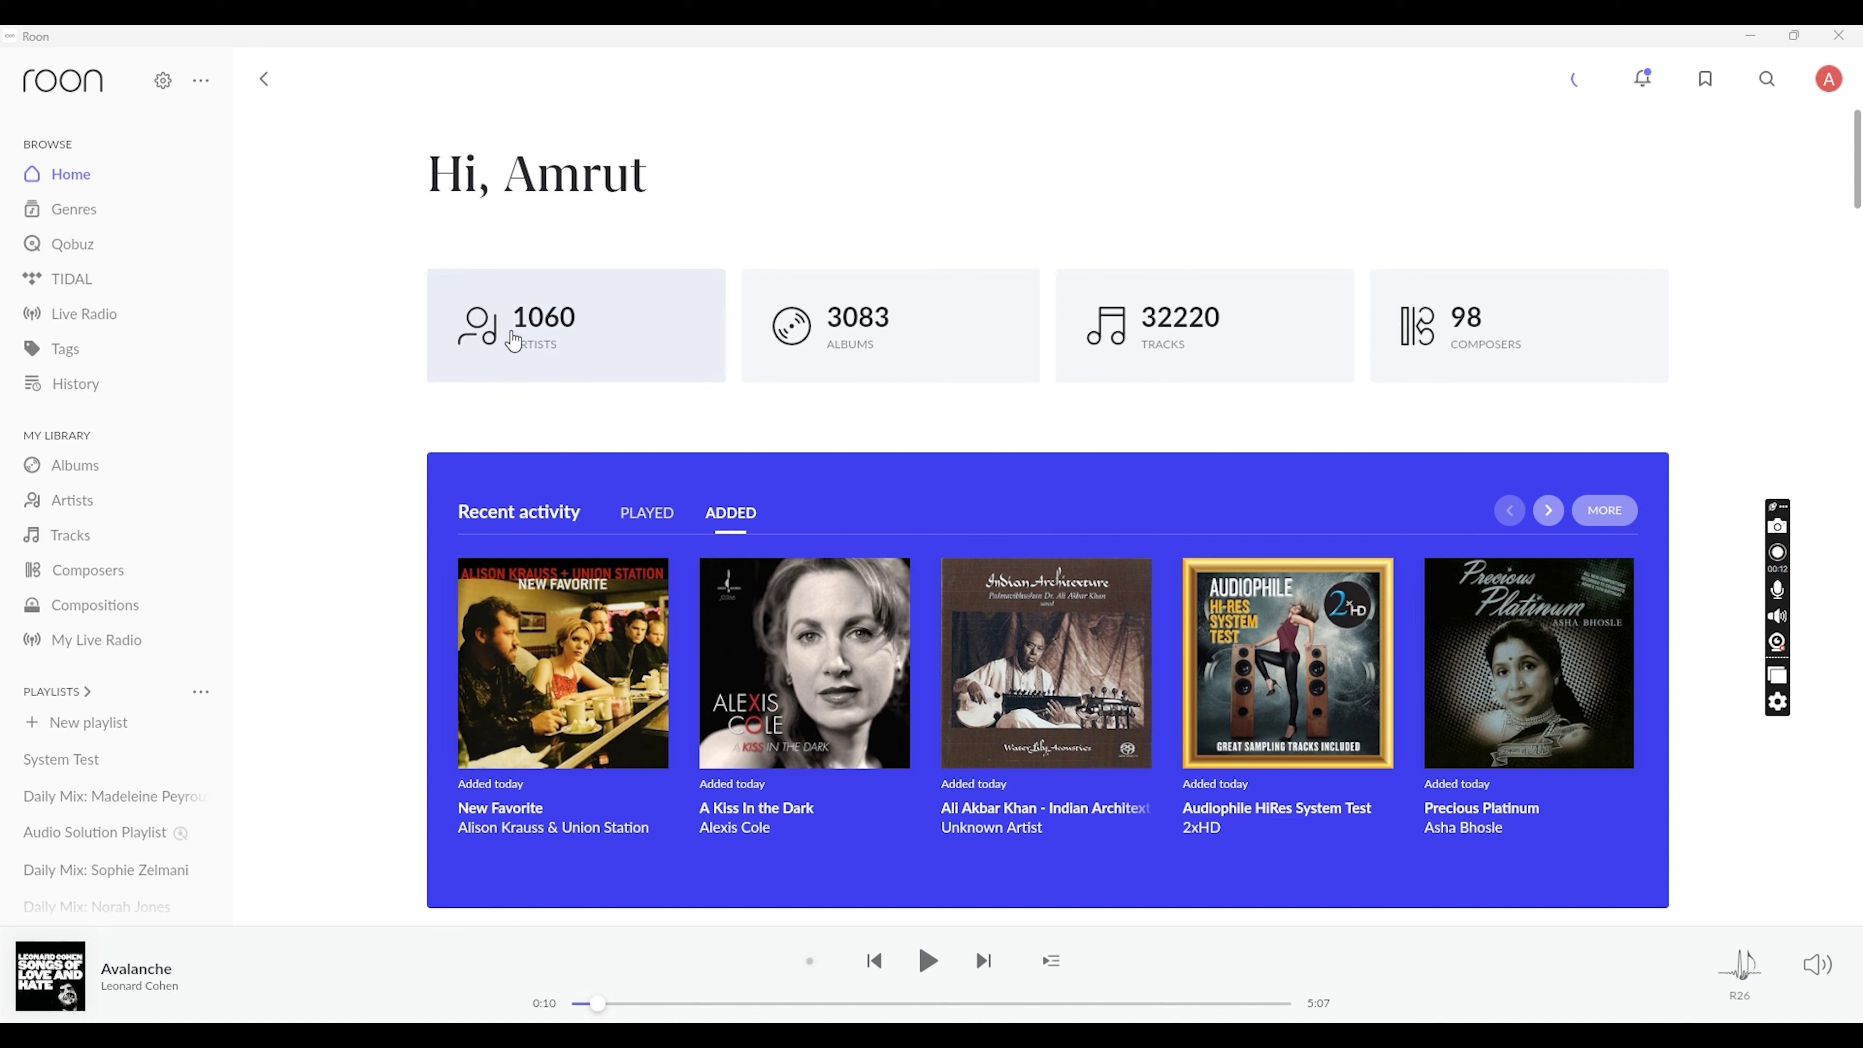
Open Roon's Settings on the General page.
left_click(164, 82)
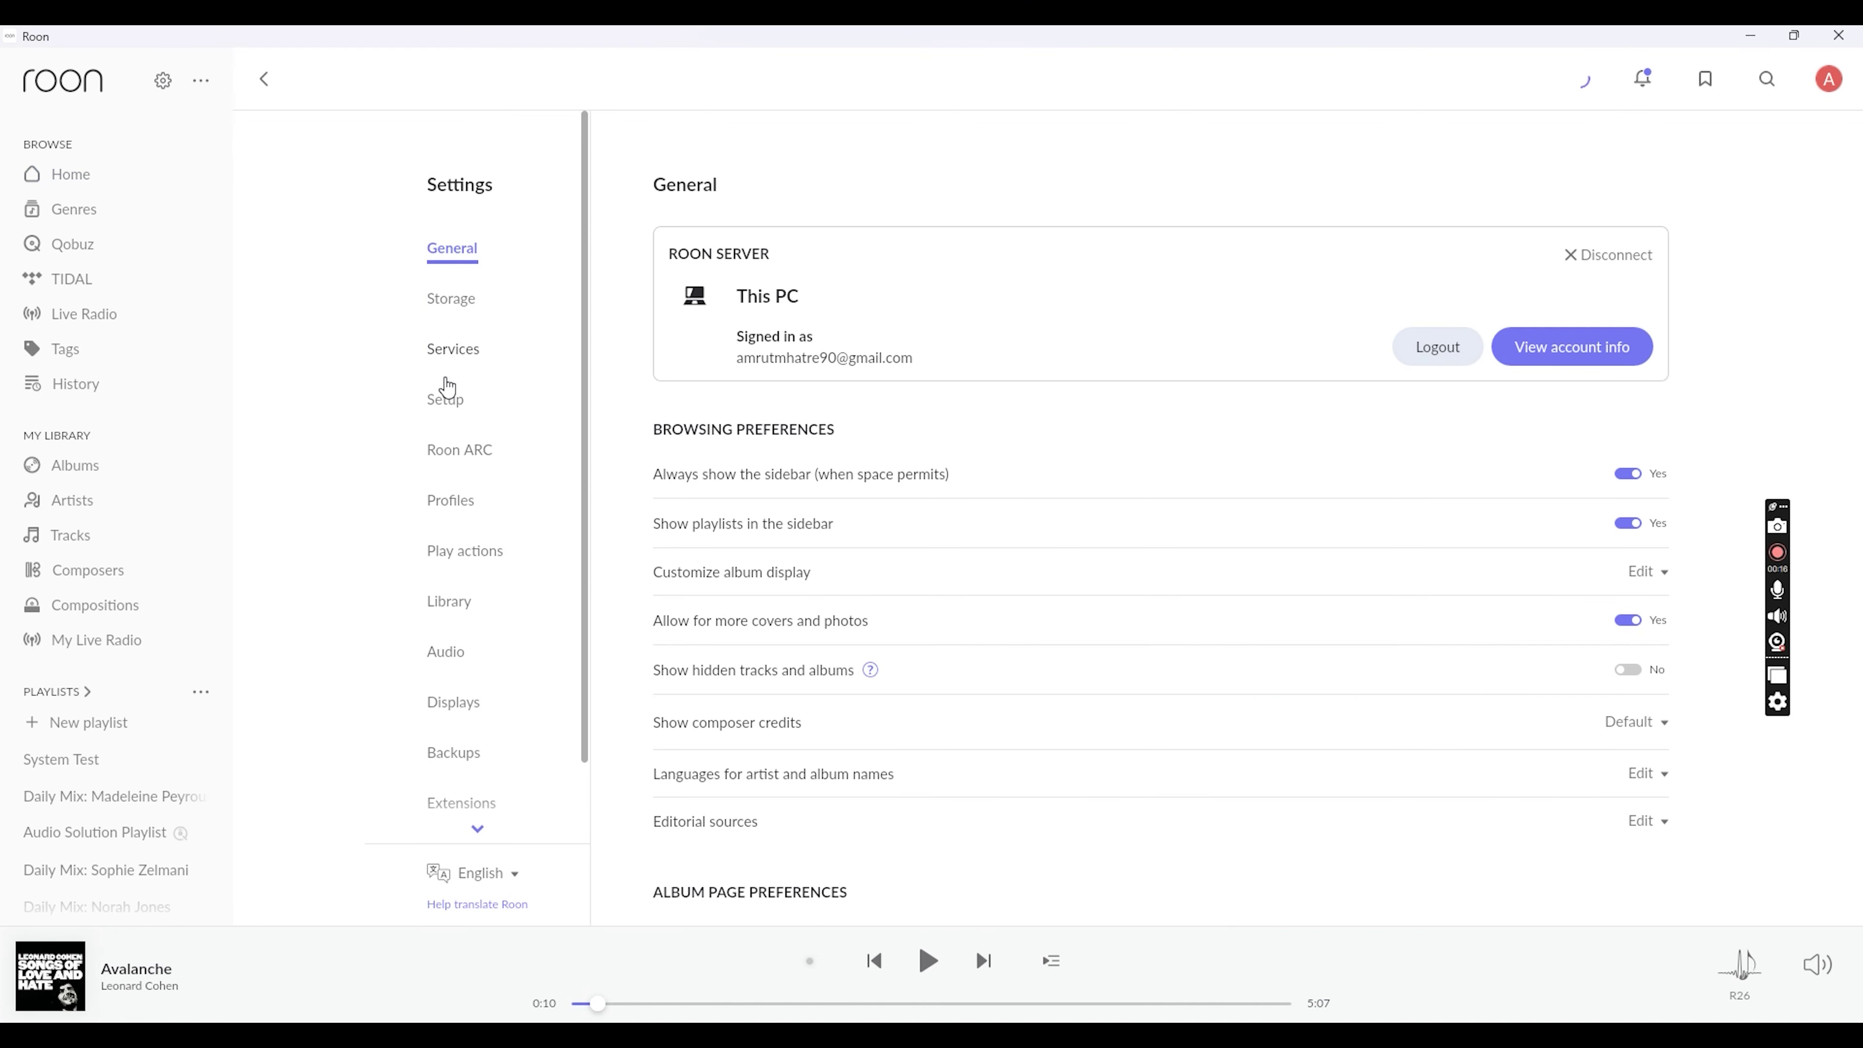
On the Setup page, start an HQPlayer output, then cancel without adding it.
left_click(450, 406)
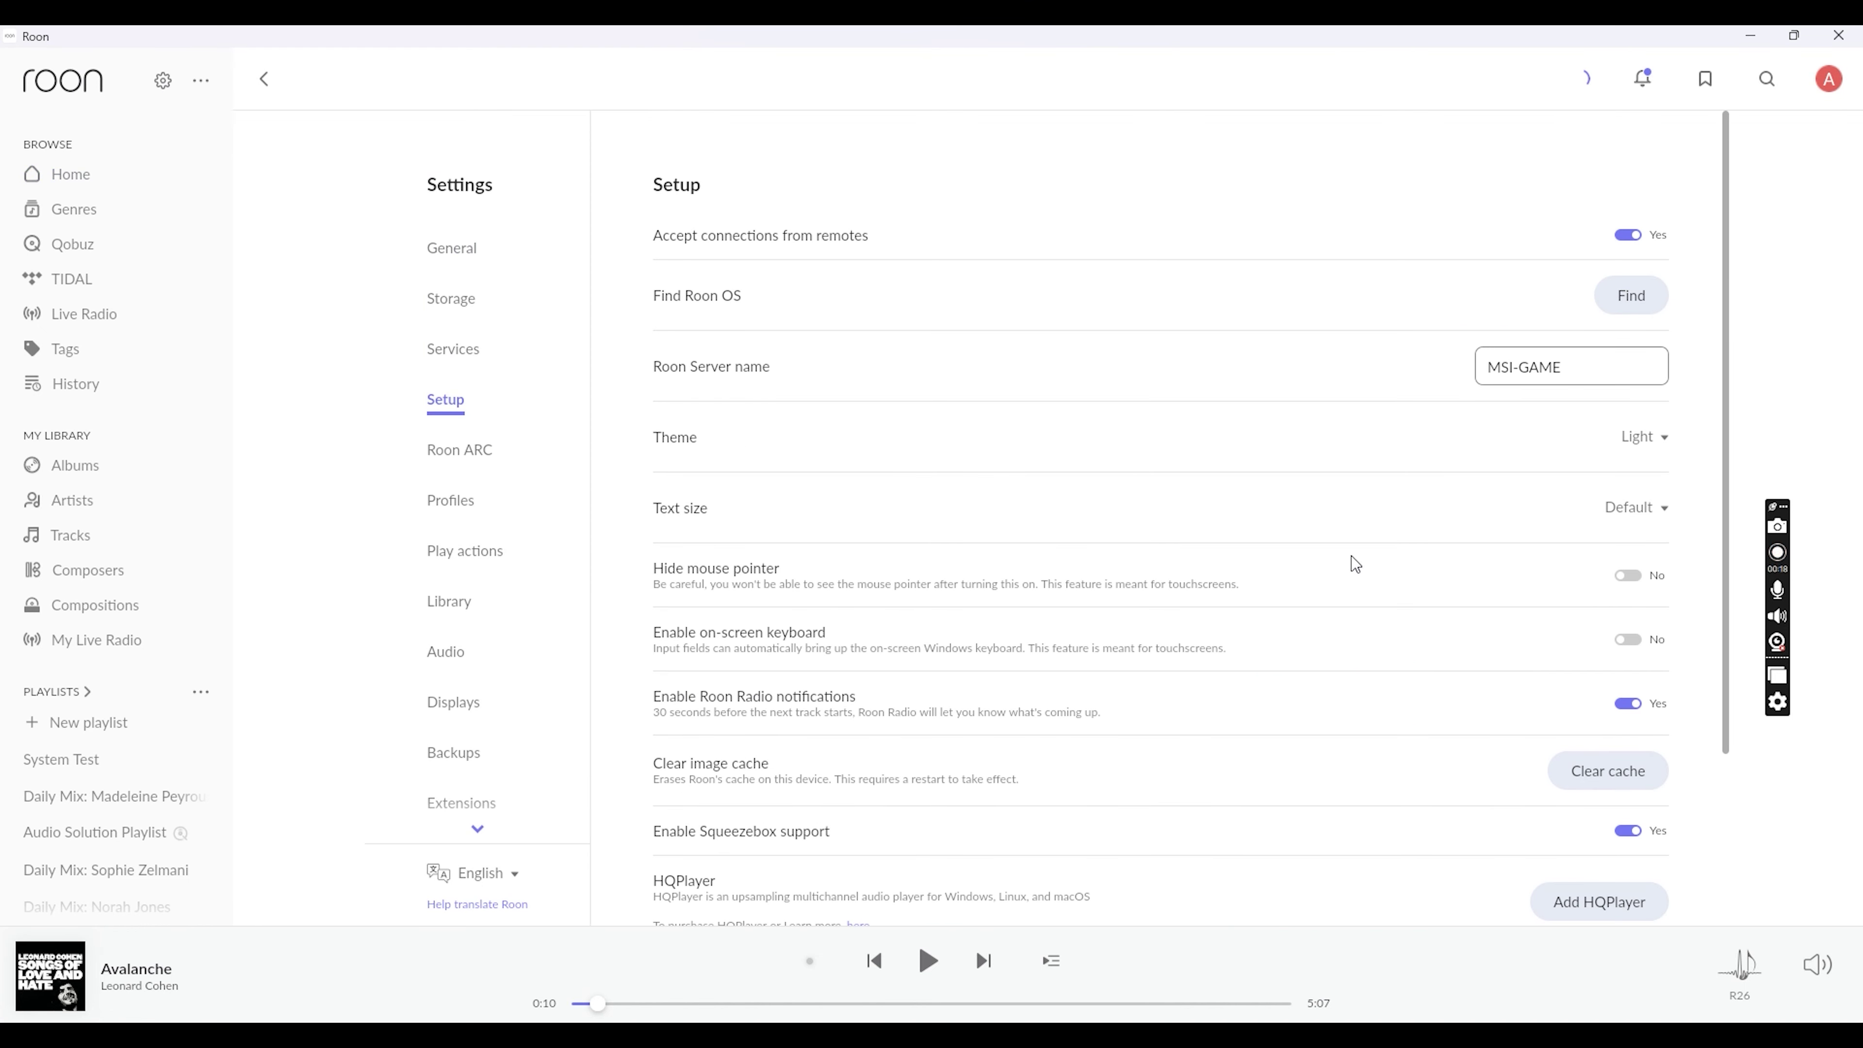
scroll(1414, 758, "down", 3)
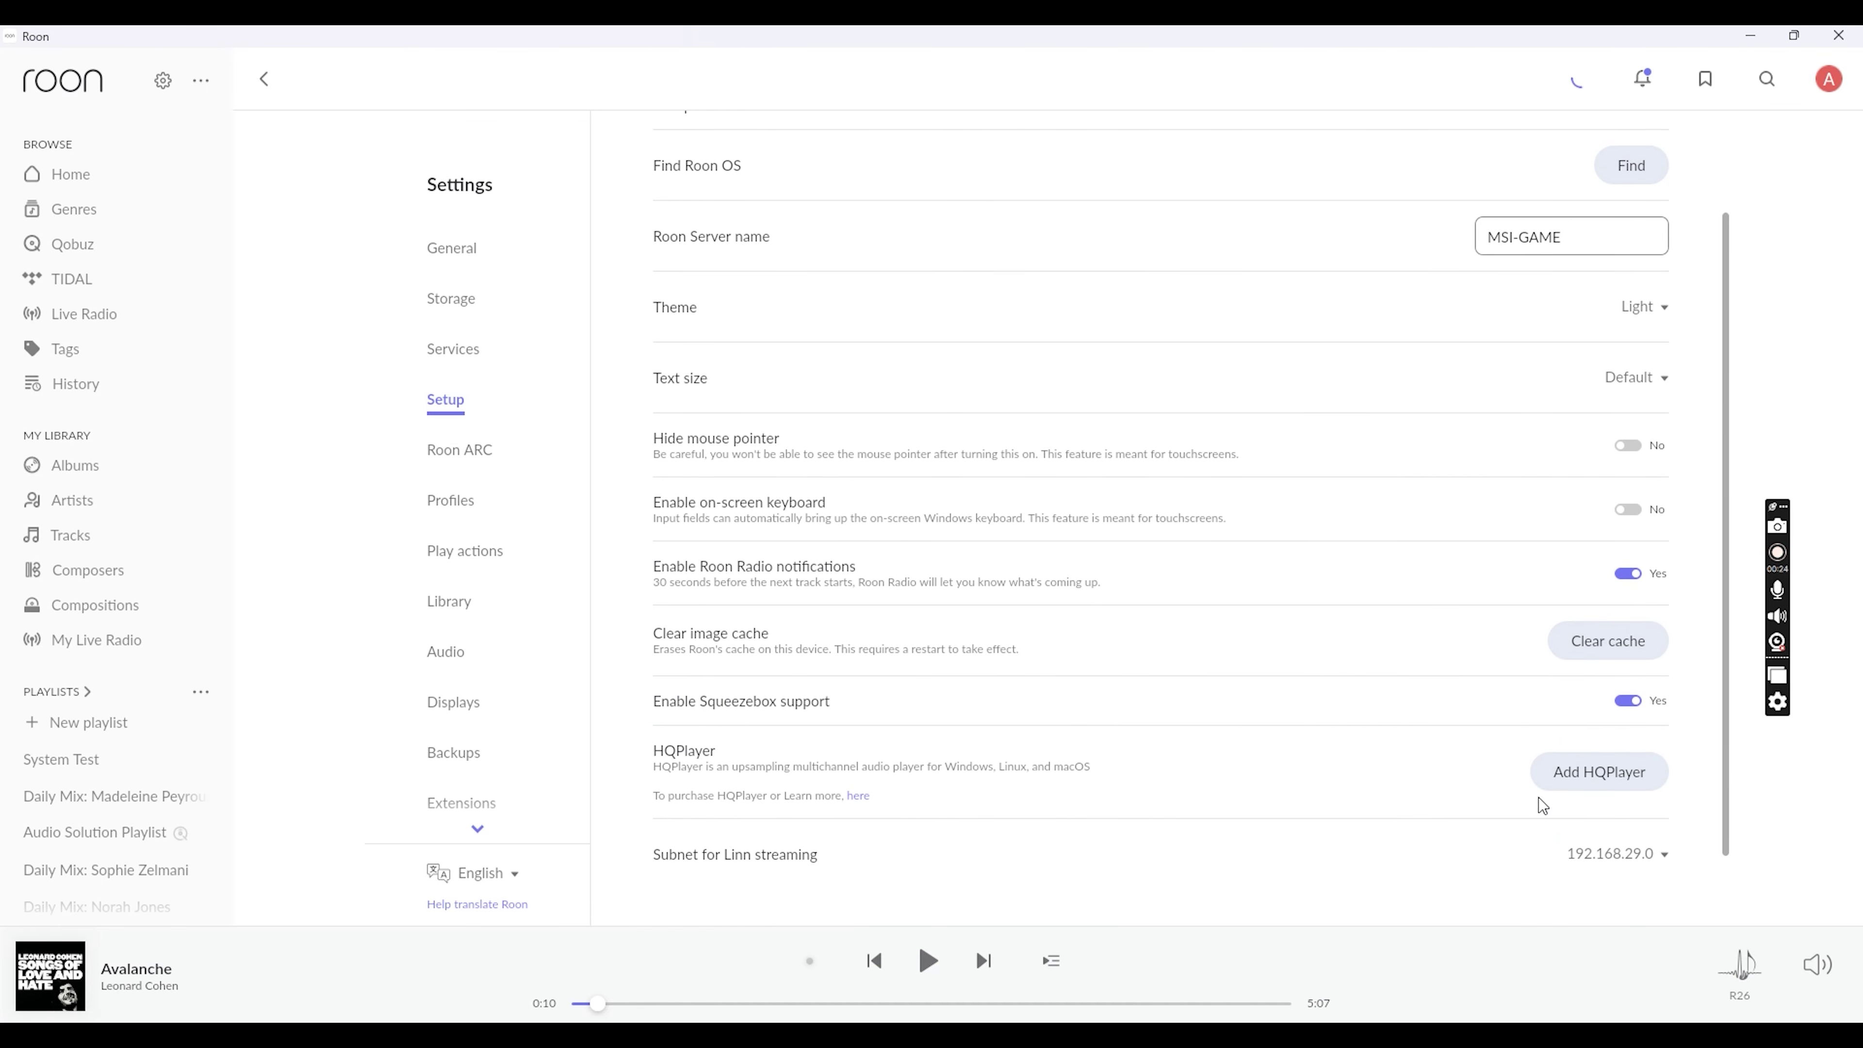
left_click(1599, 772)
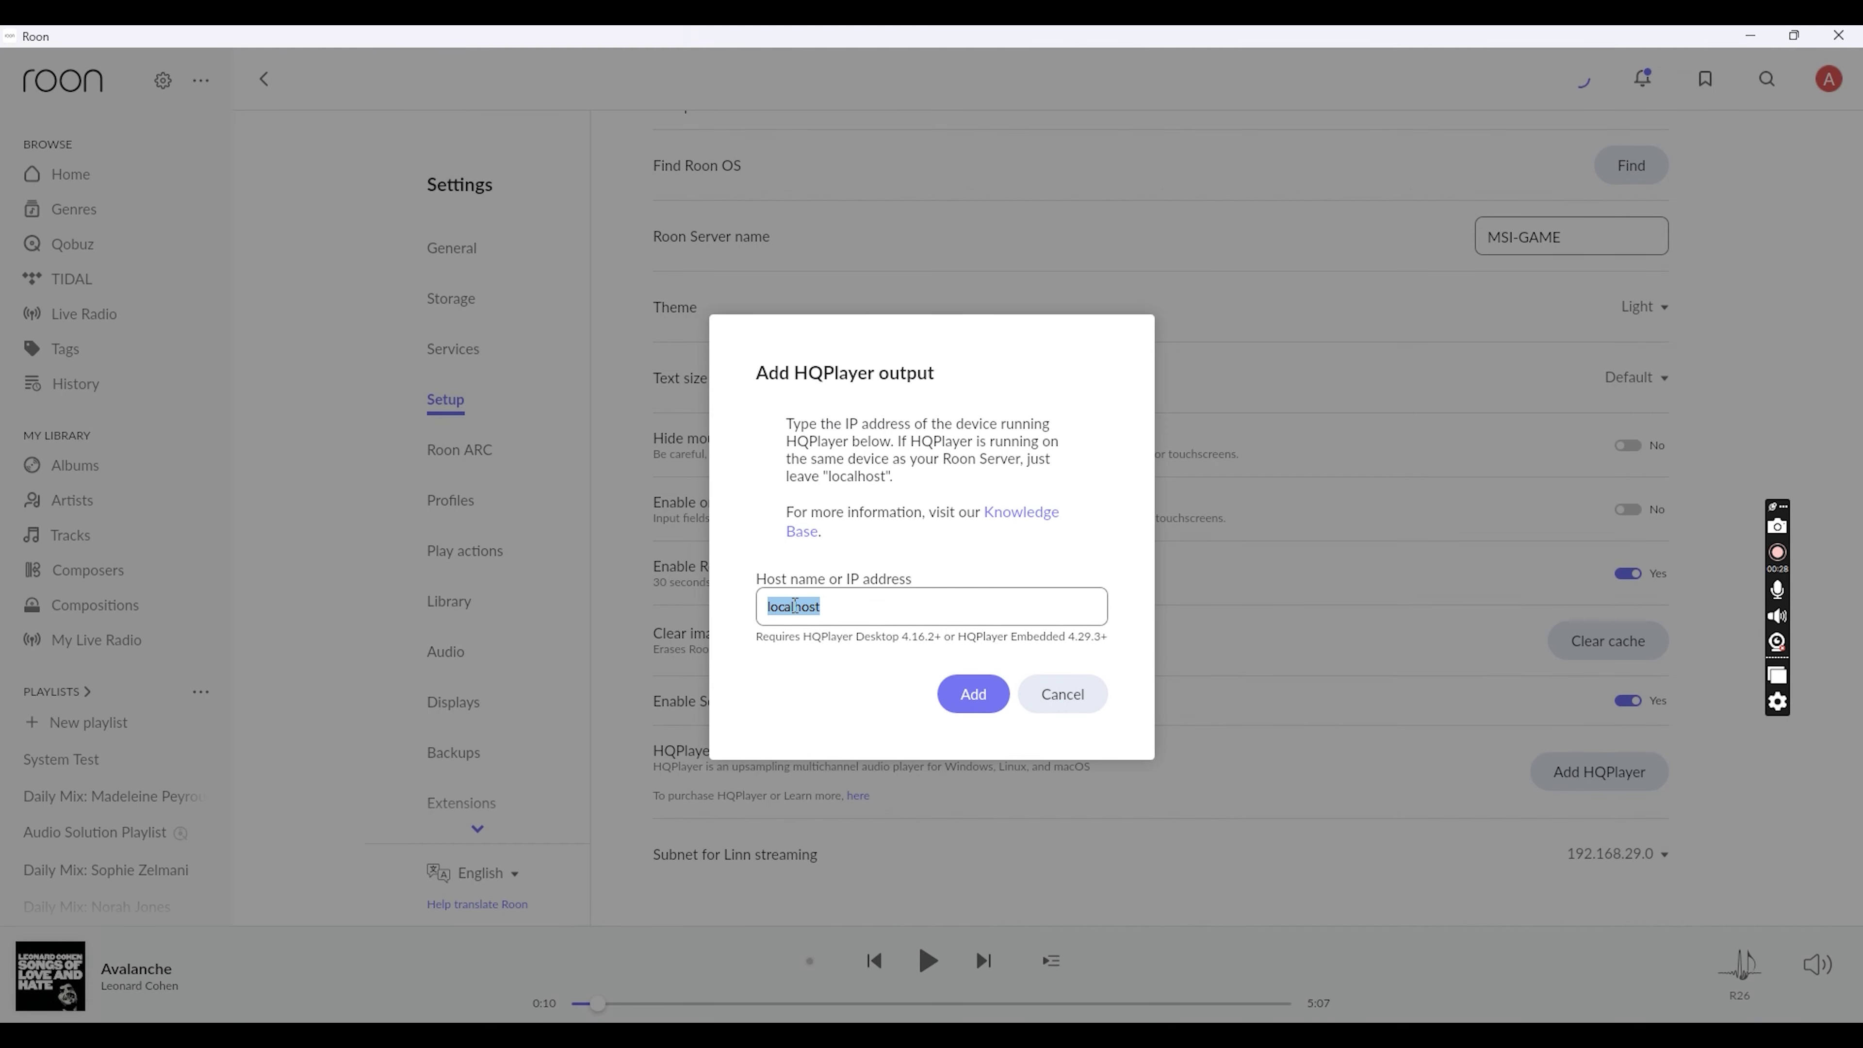
left_click(811, 605)
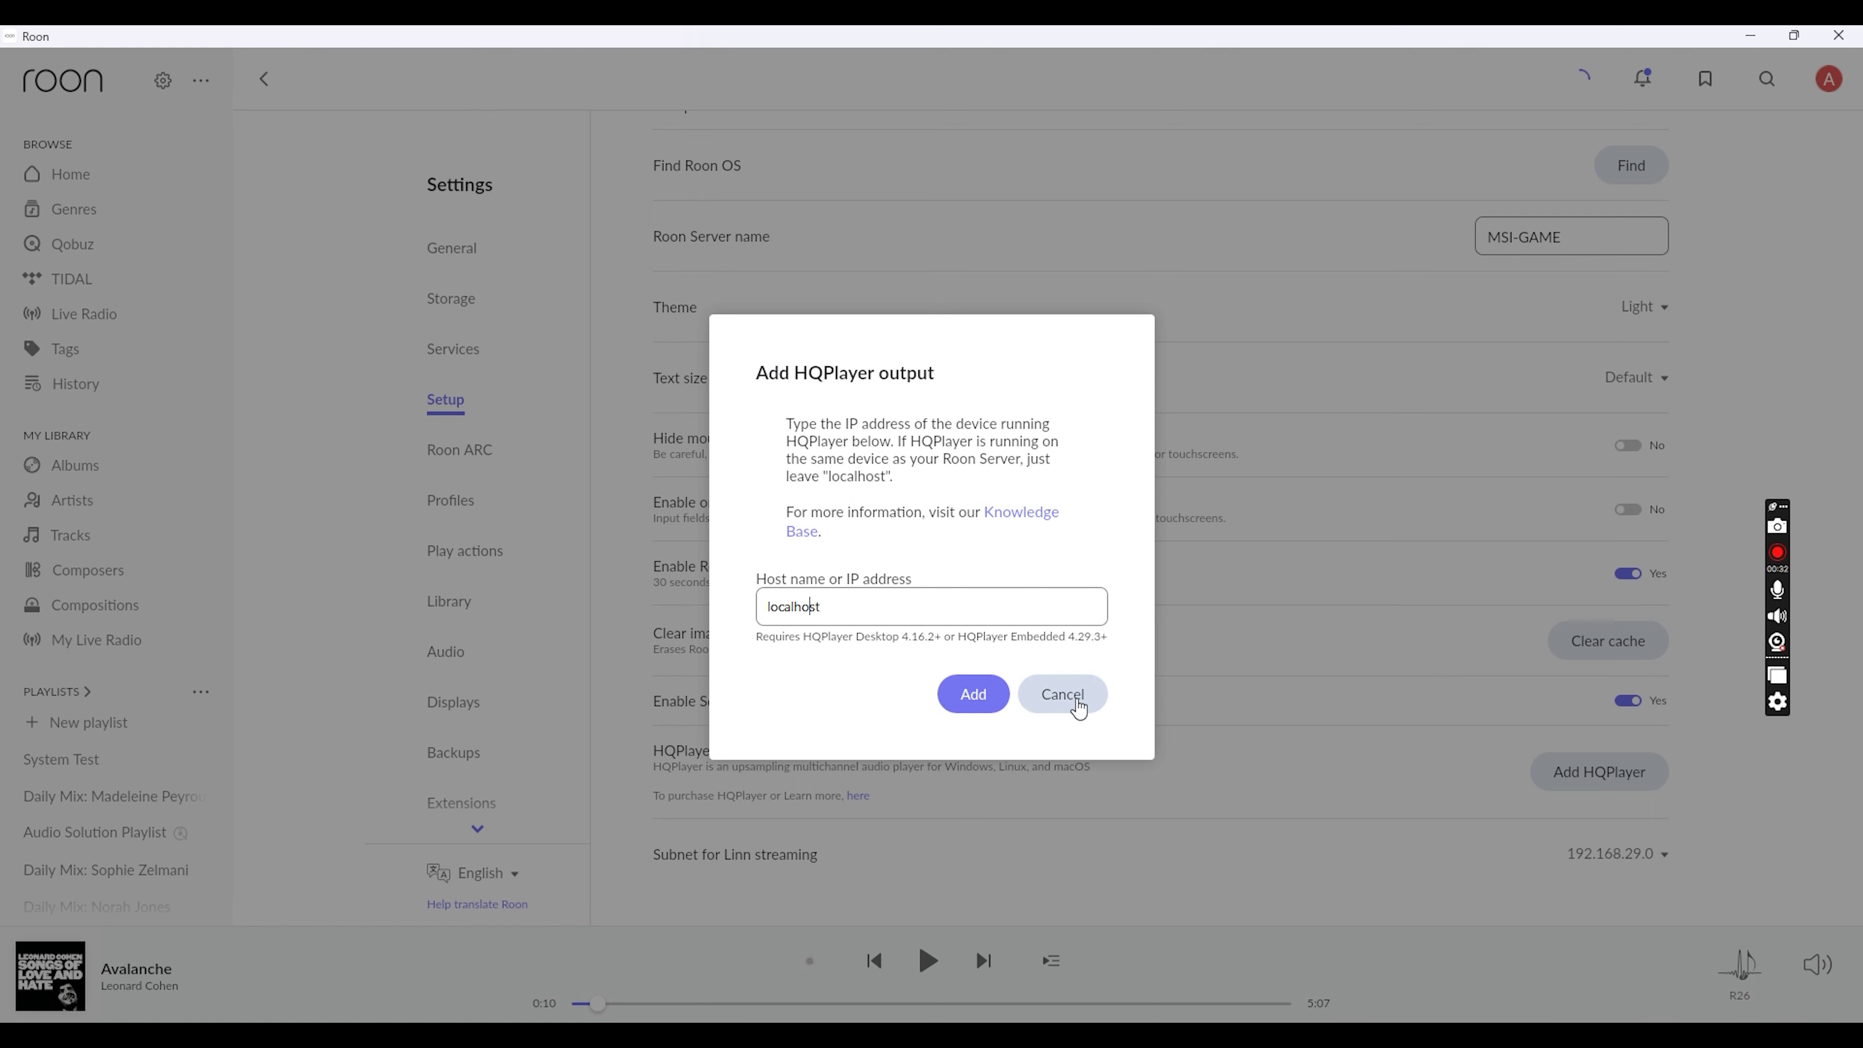
left_click(1061, 694)
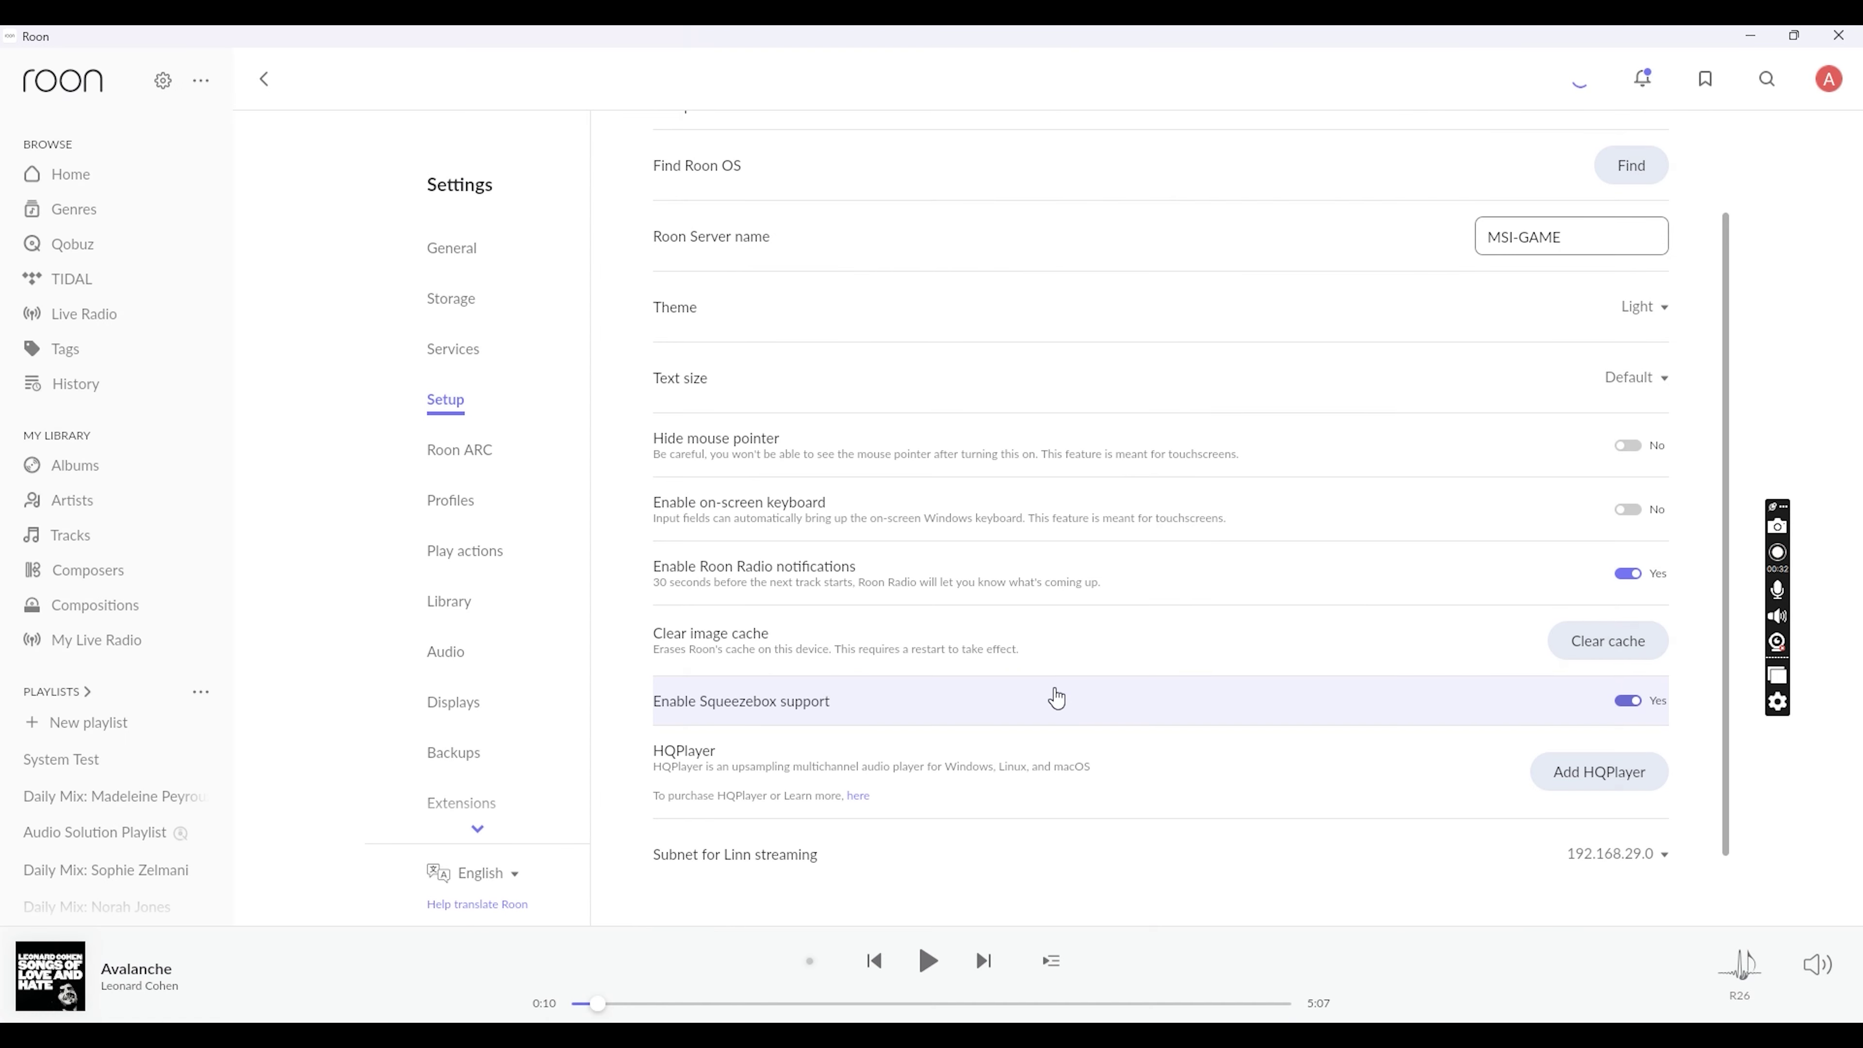
left_click(456, 653)
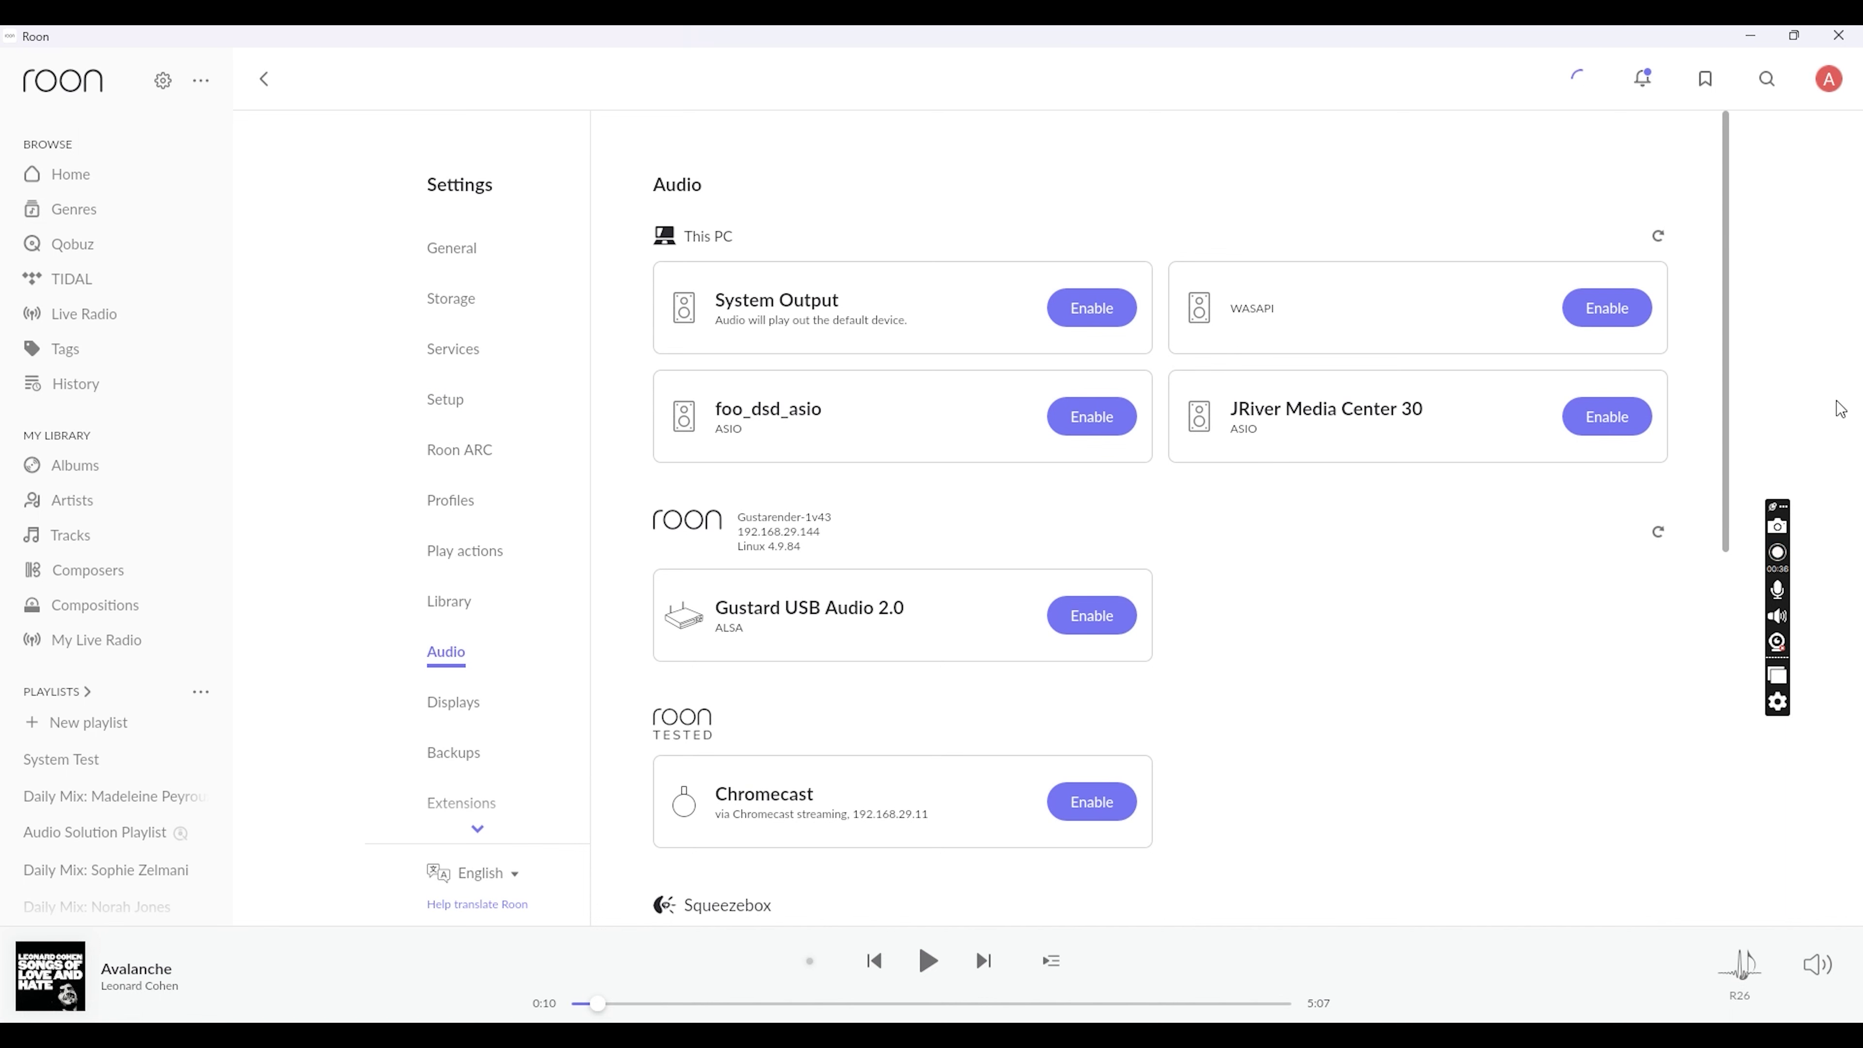
Find the HQPlayer zone R26, keep its name unchanged, and open its device options.
left_click_drag(1727, 342, 1694, 750)
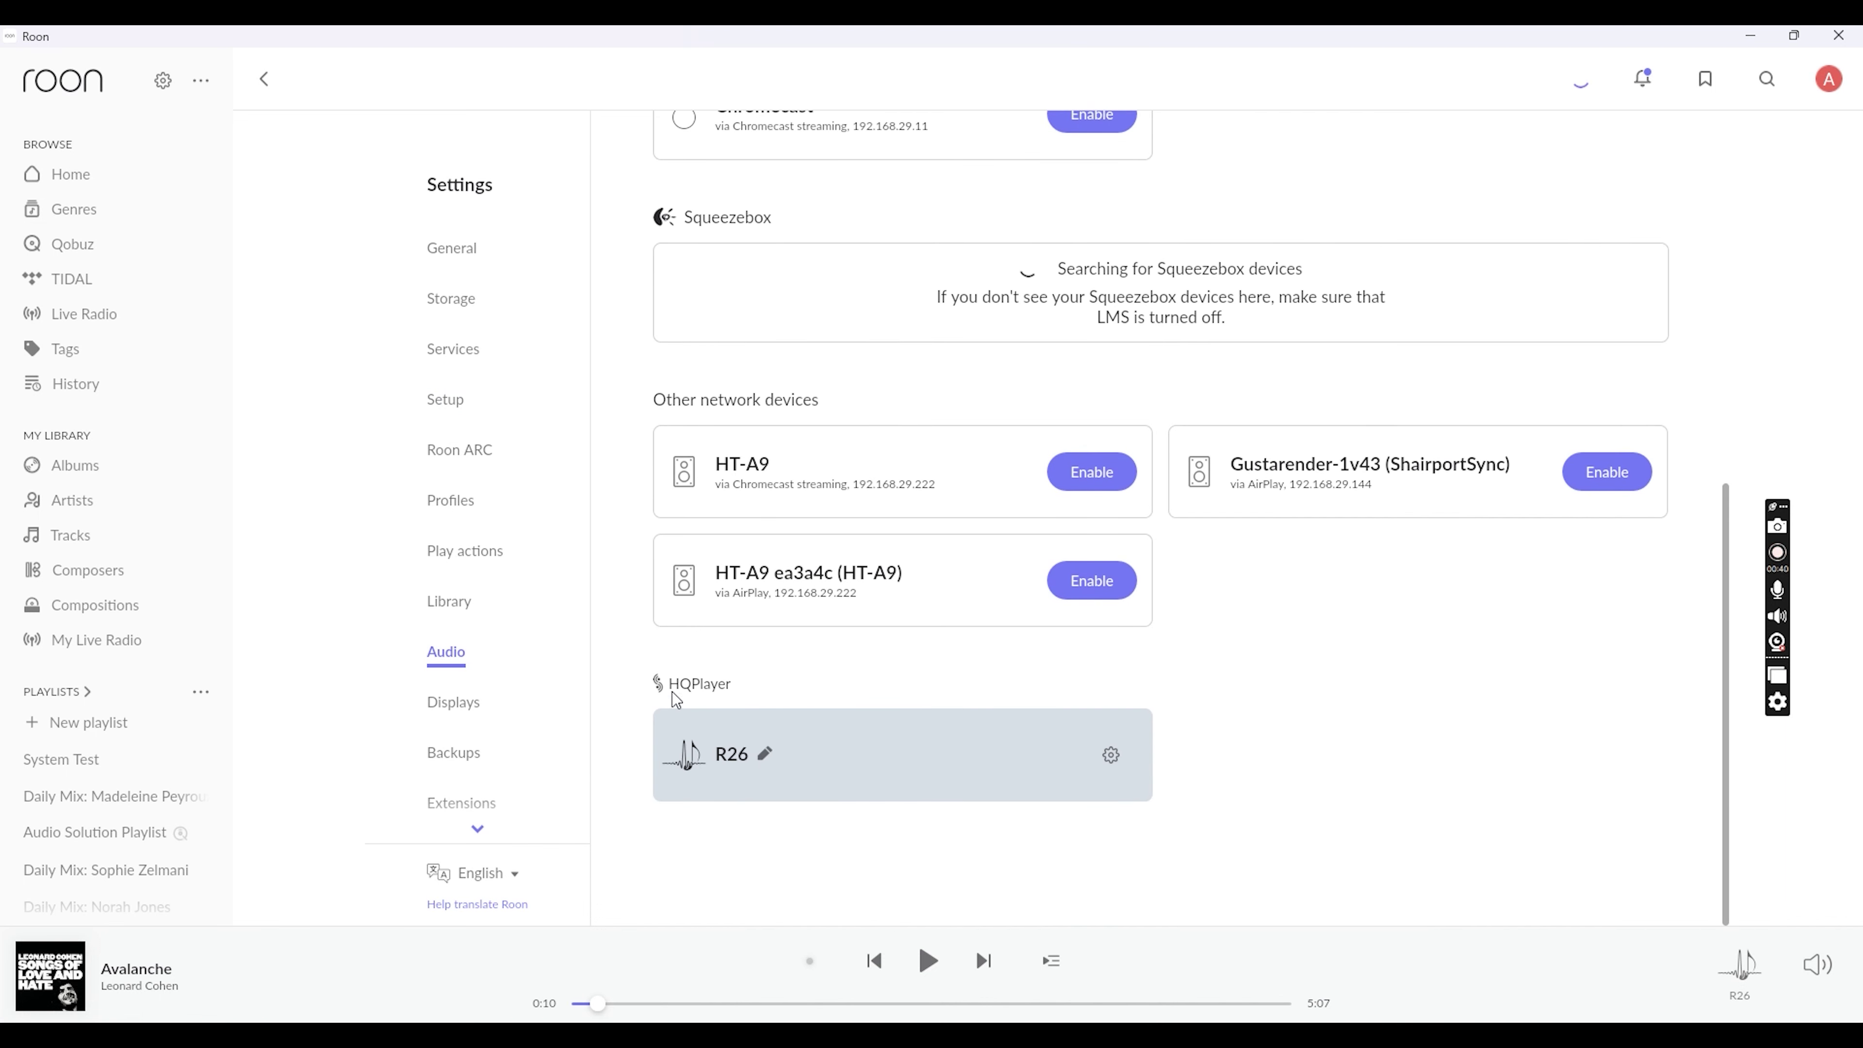
left_click(767, 759)
left_click(785, 759)
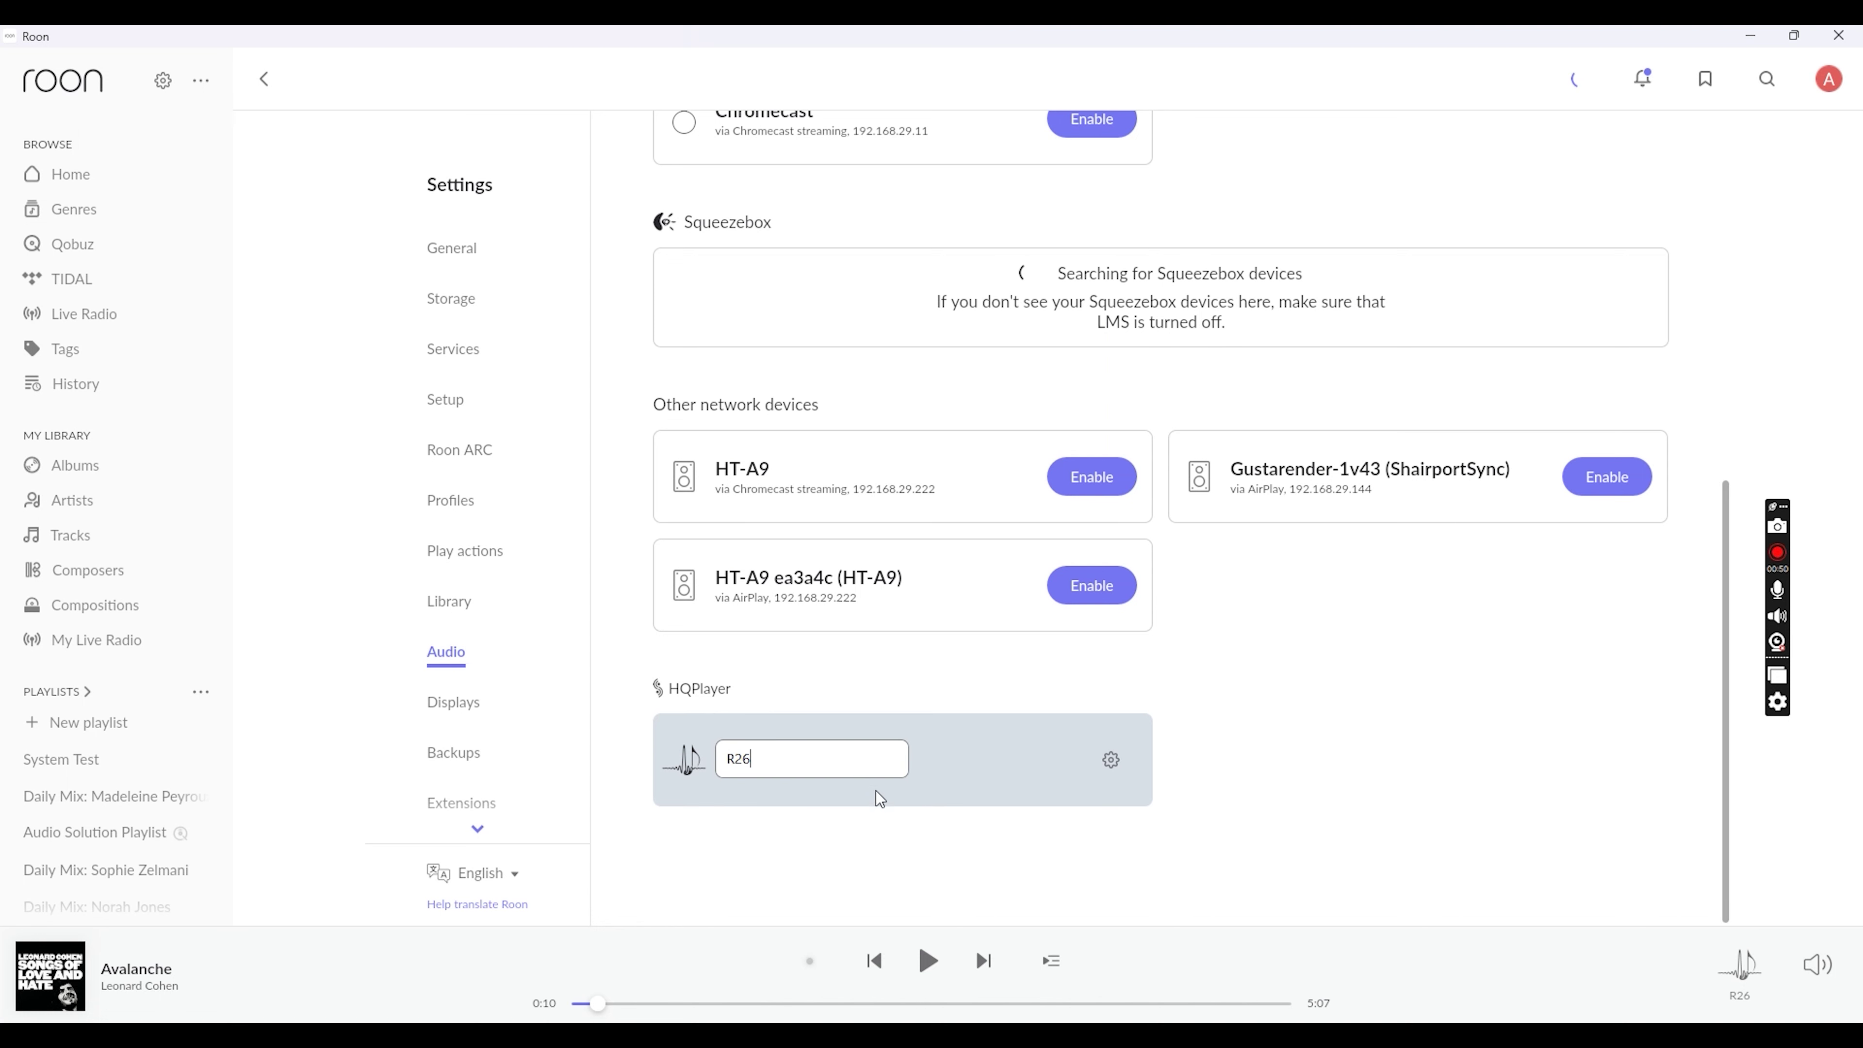
left_click(882, 810)
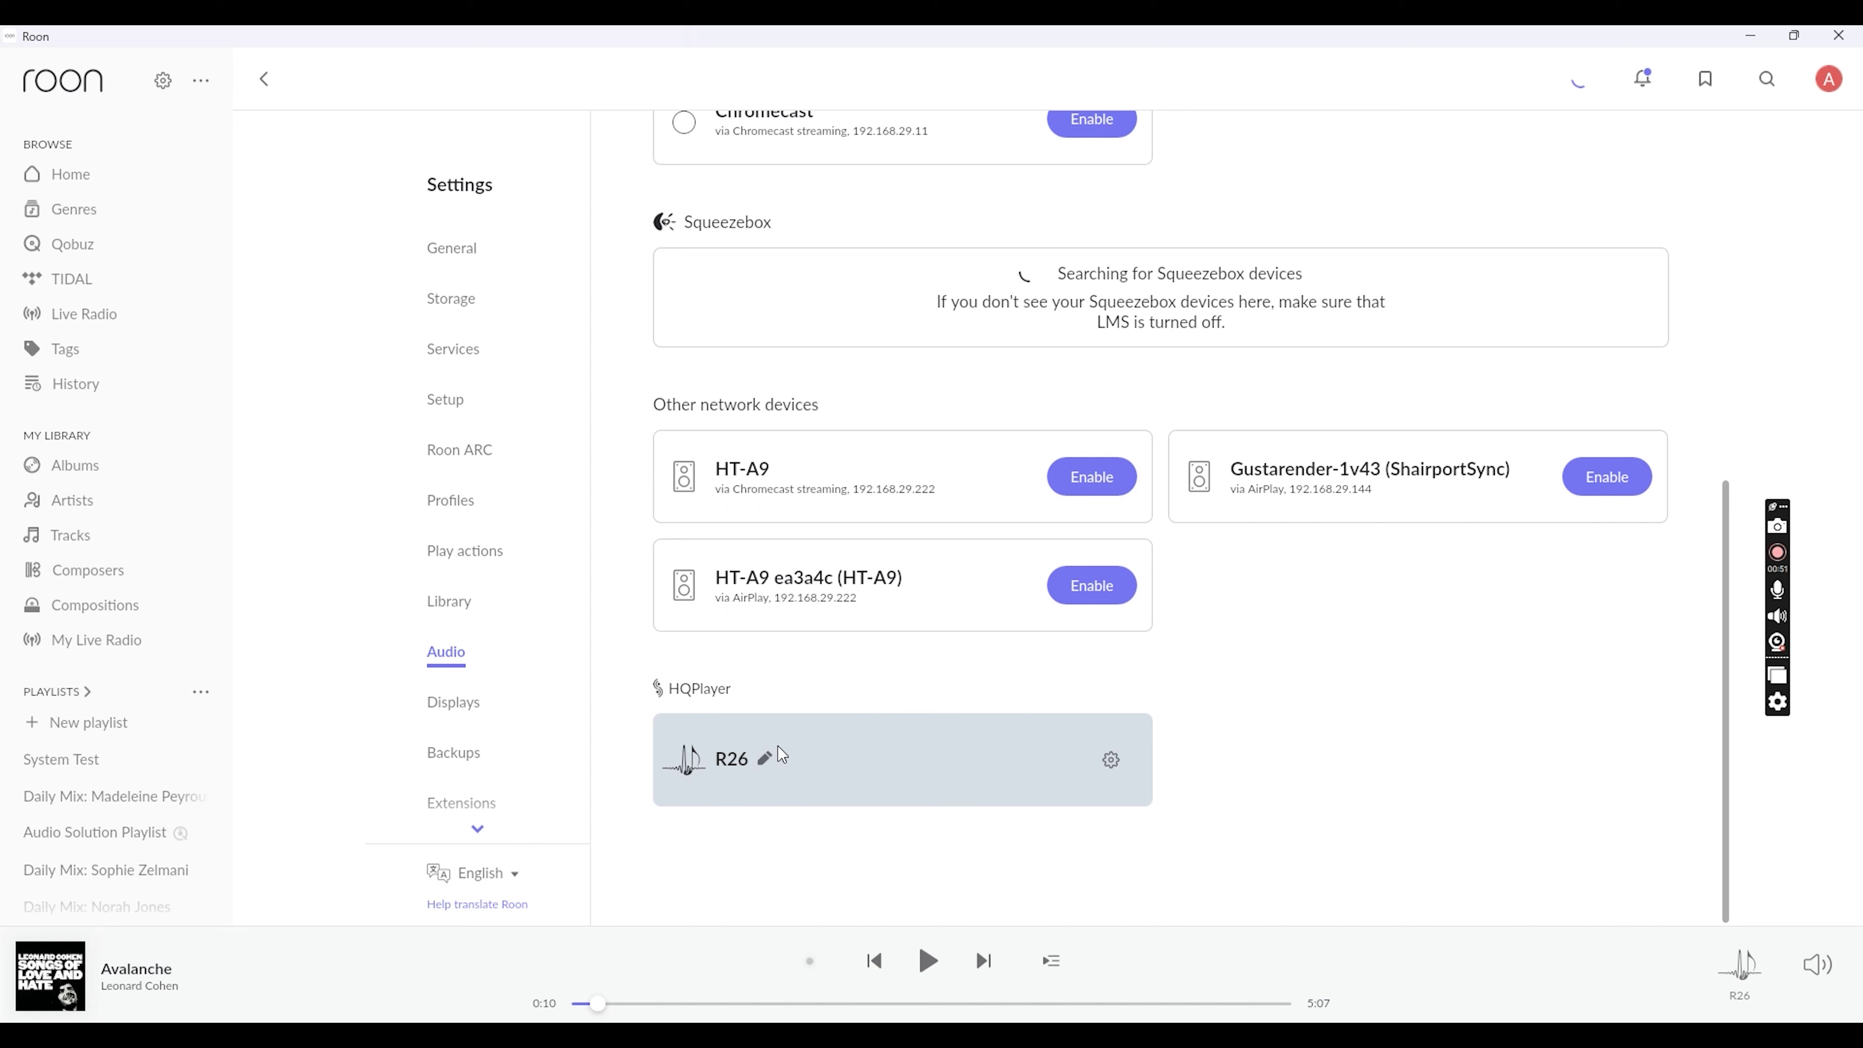
left_click(1111, 760)
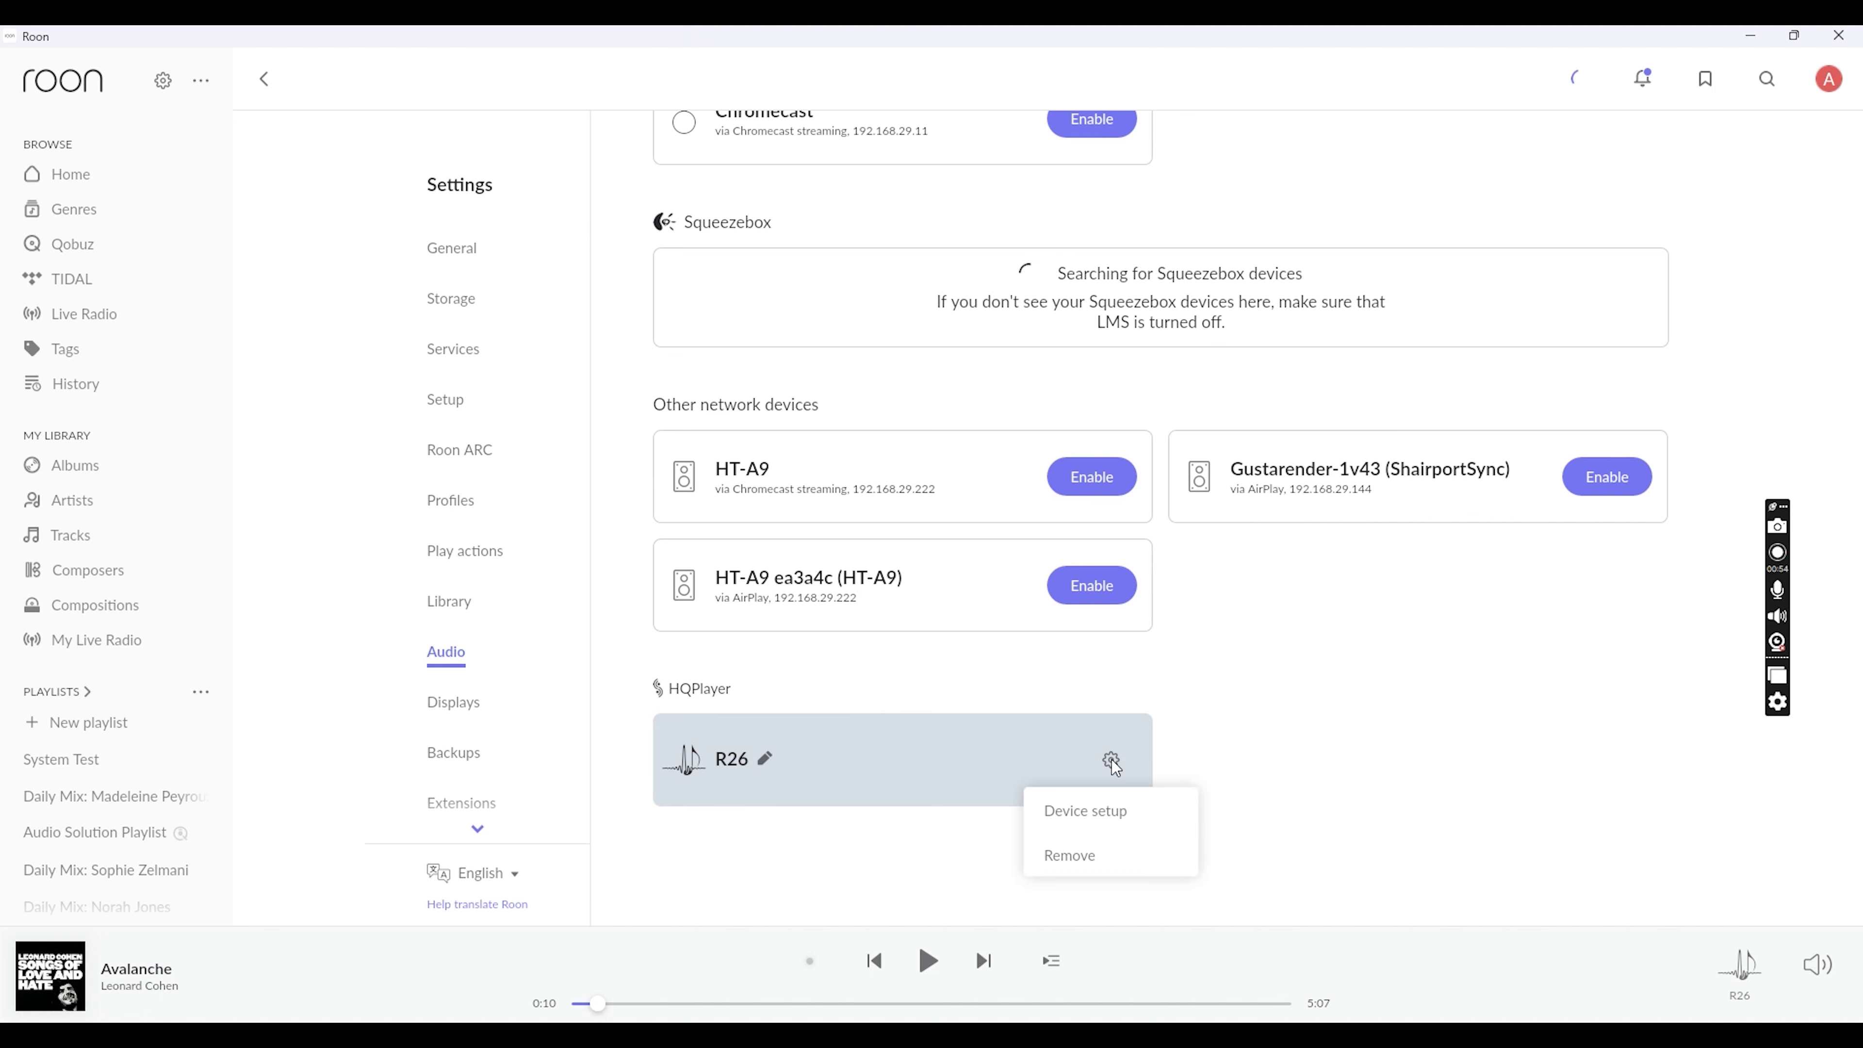
left_click(1087, 811)
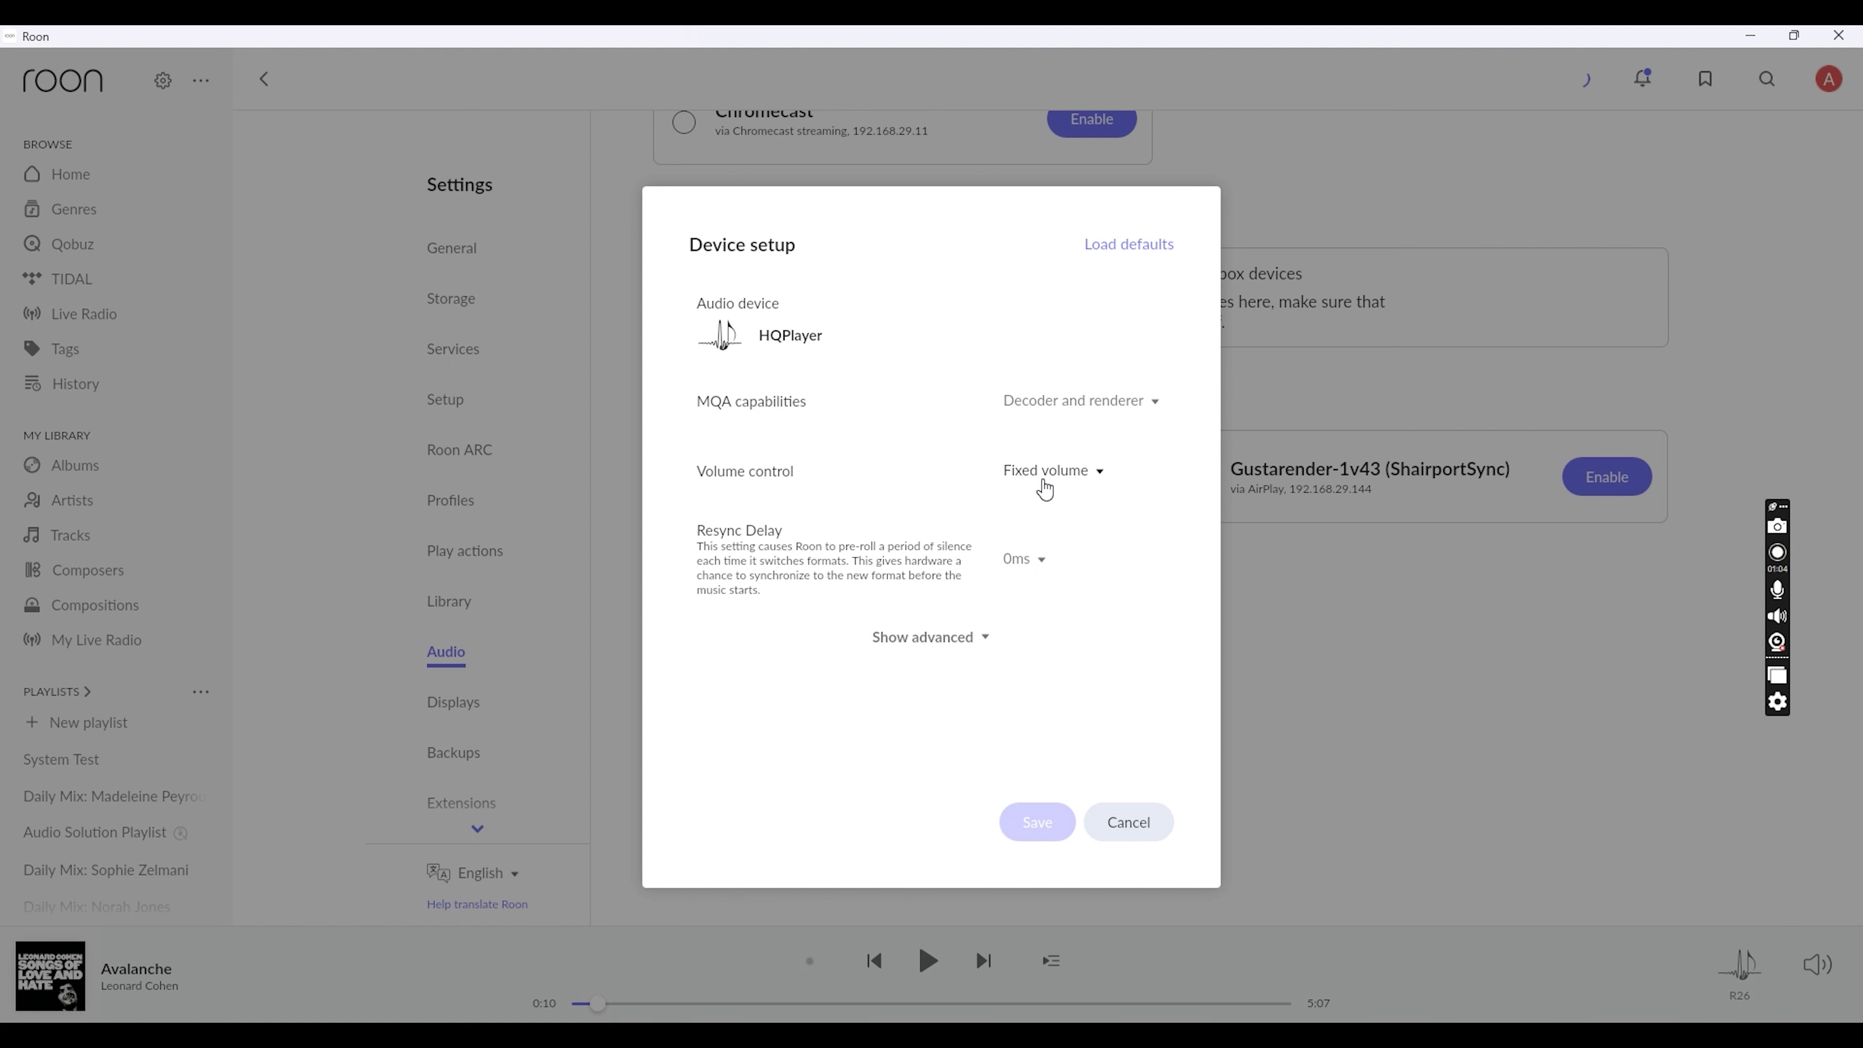
left_click(1070, 476)
left_click(1072, 478)
left_click(1072, 478)
left_click(1159, 472)
left_click(980, 649)
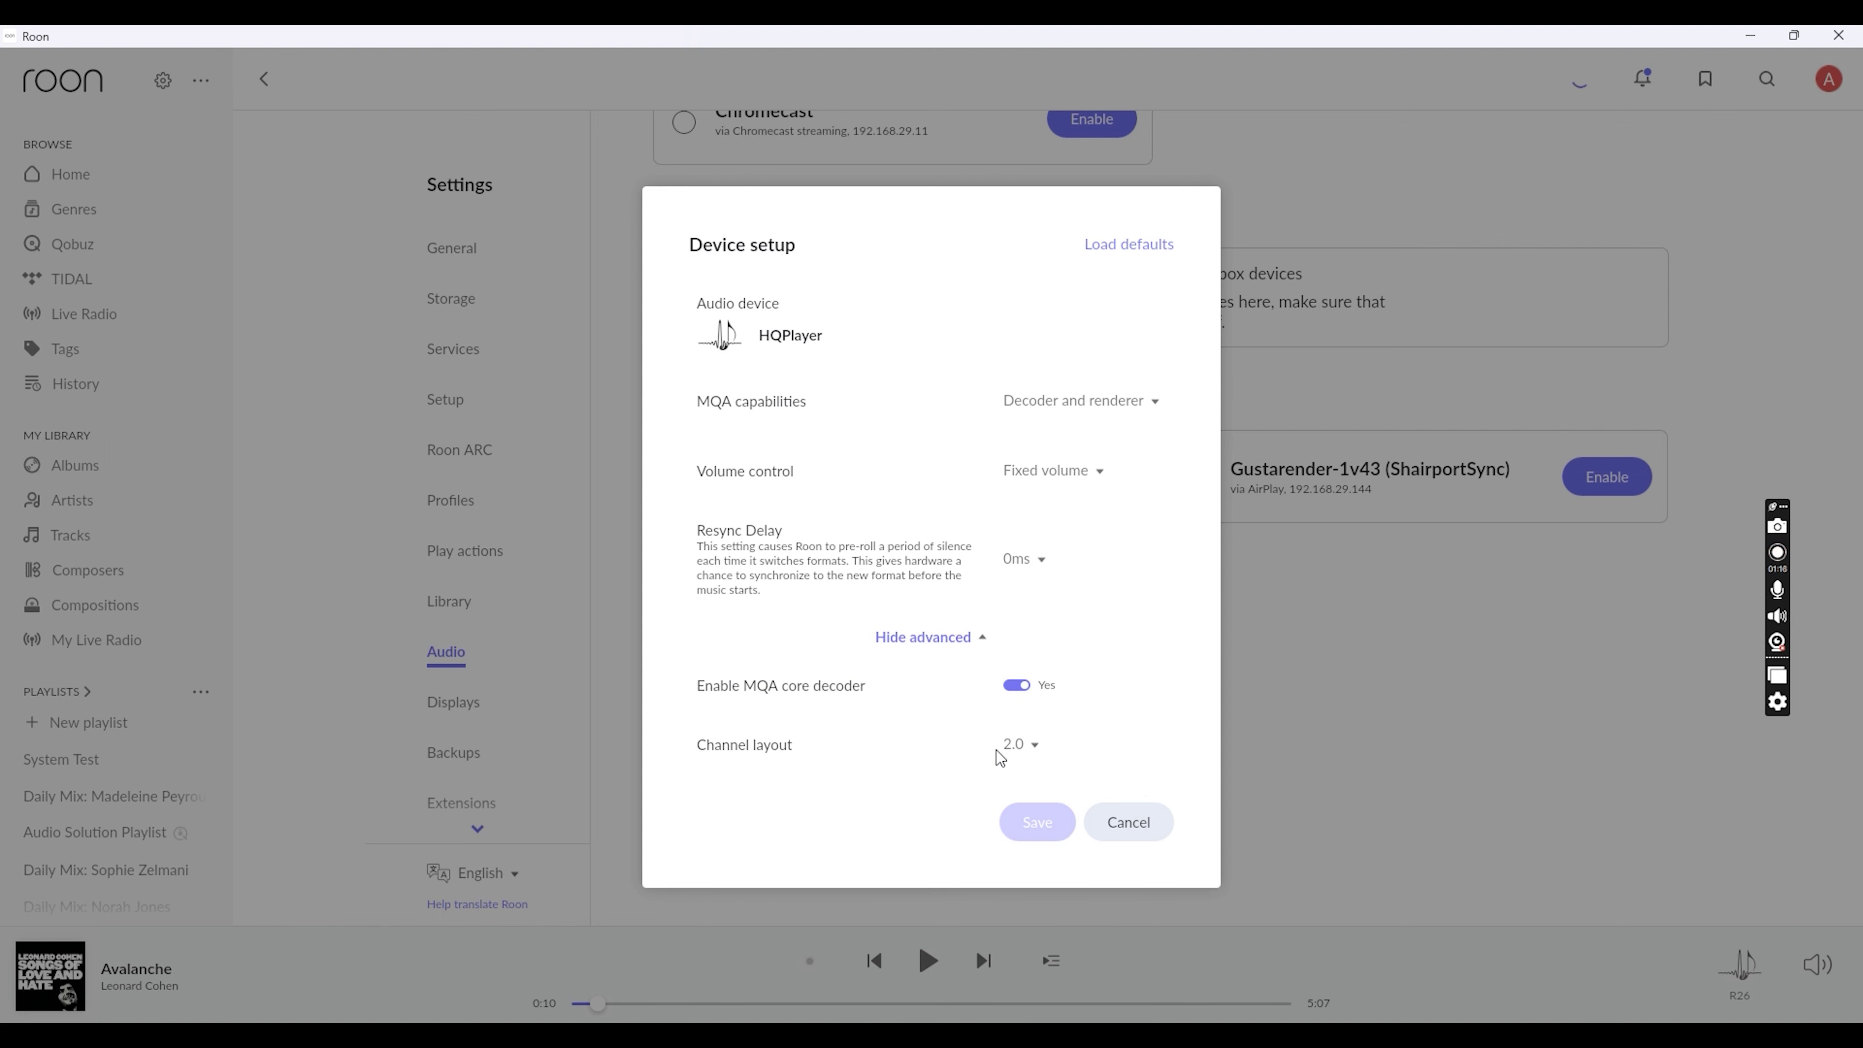
left_click(1116, 827)
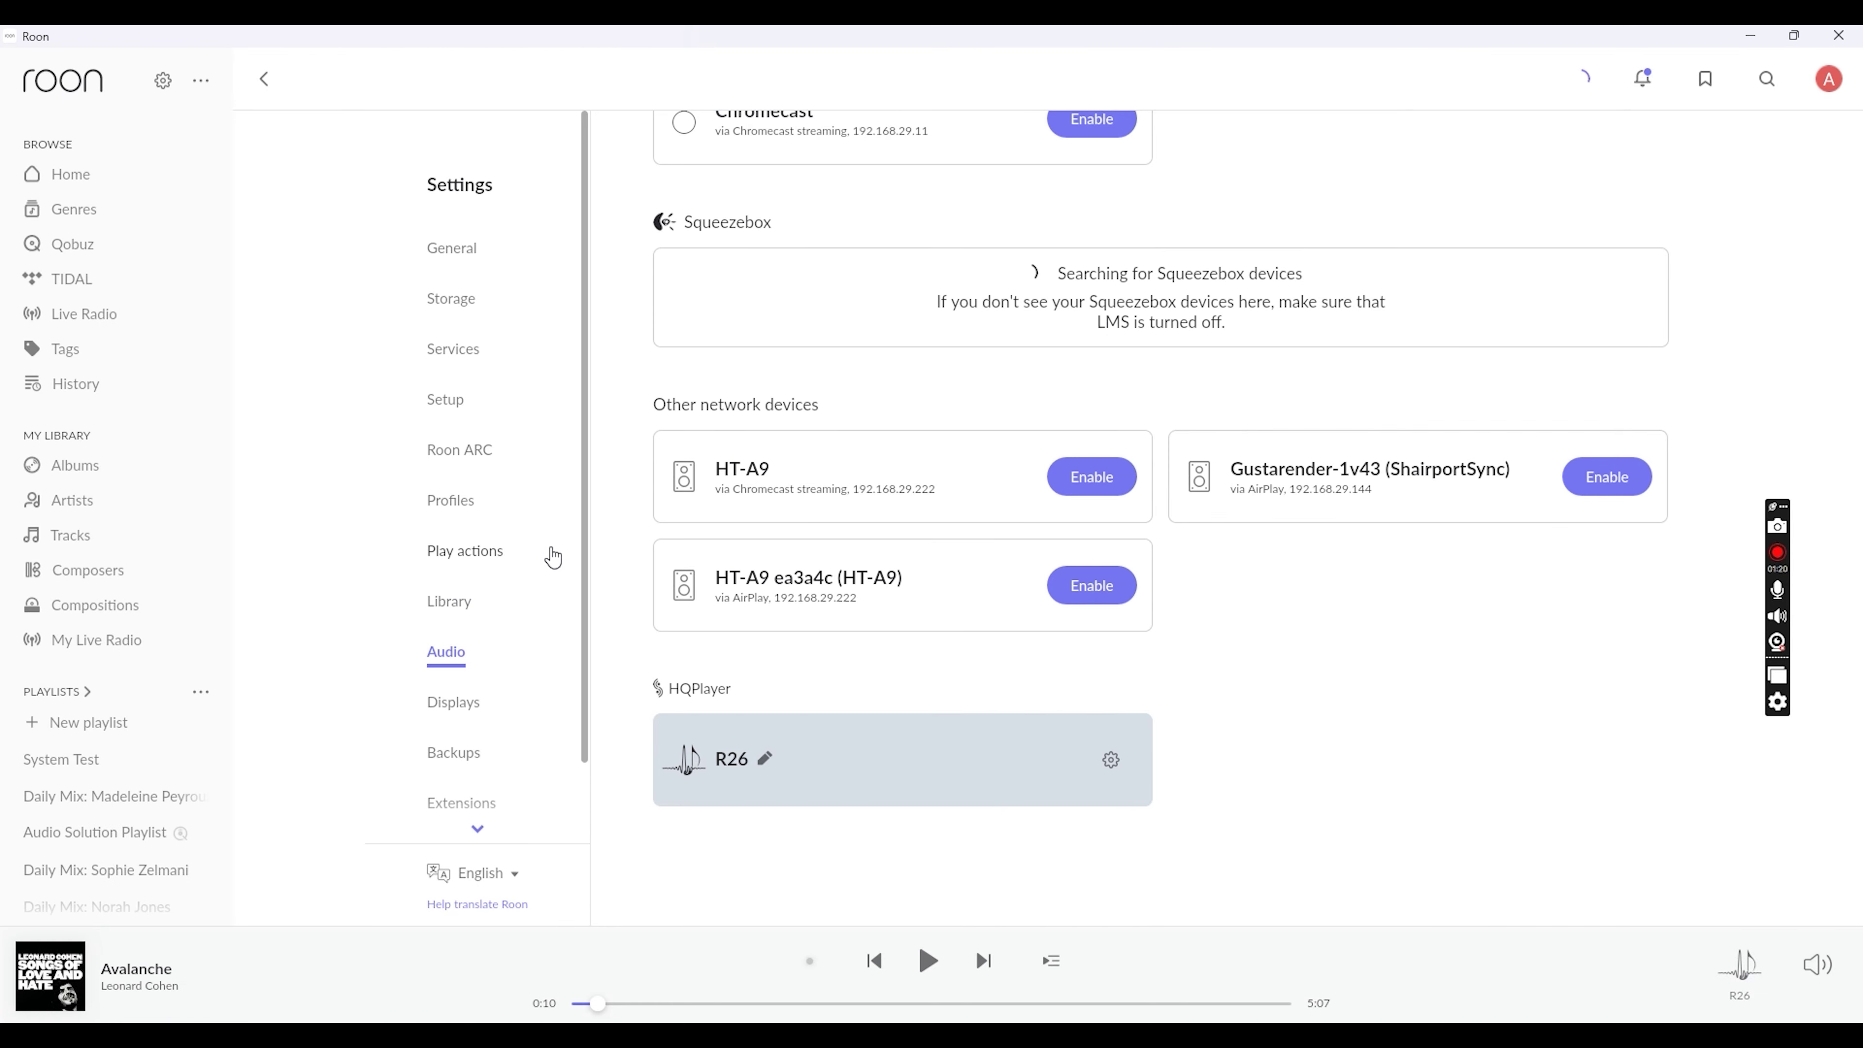
Bring HQPlayer Desktop to the front and open its Settings window.
mouse_move(1082, 1037)
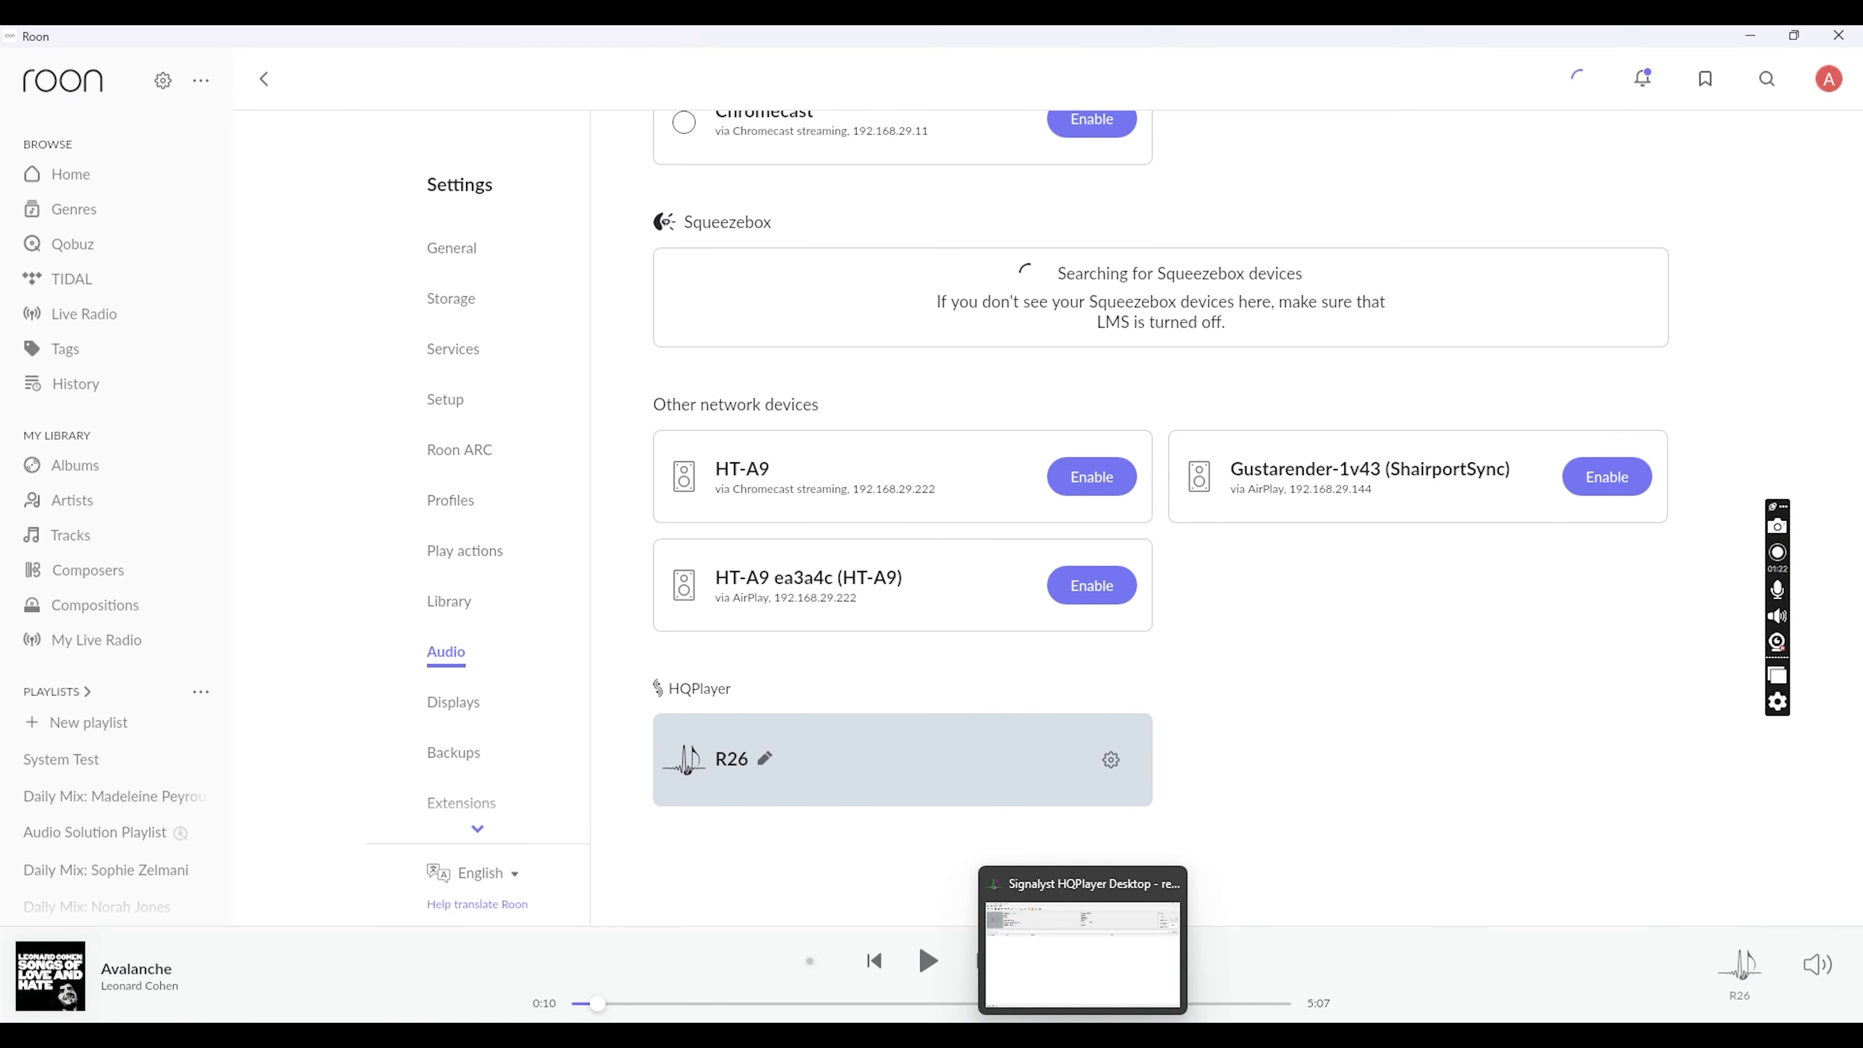
left_click(1042, 953)
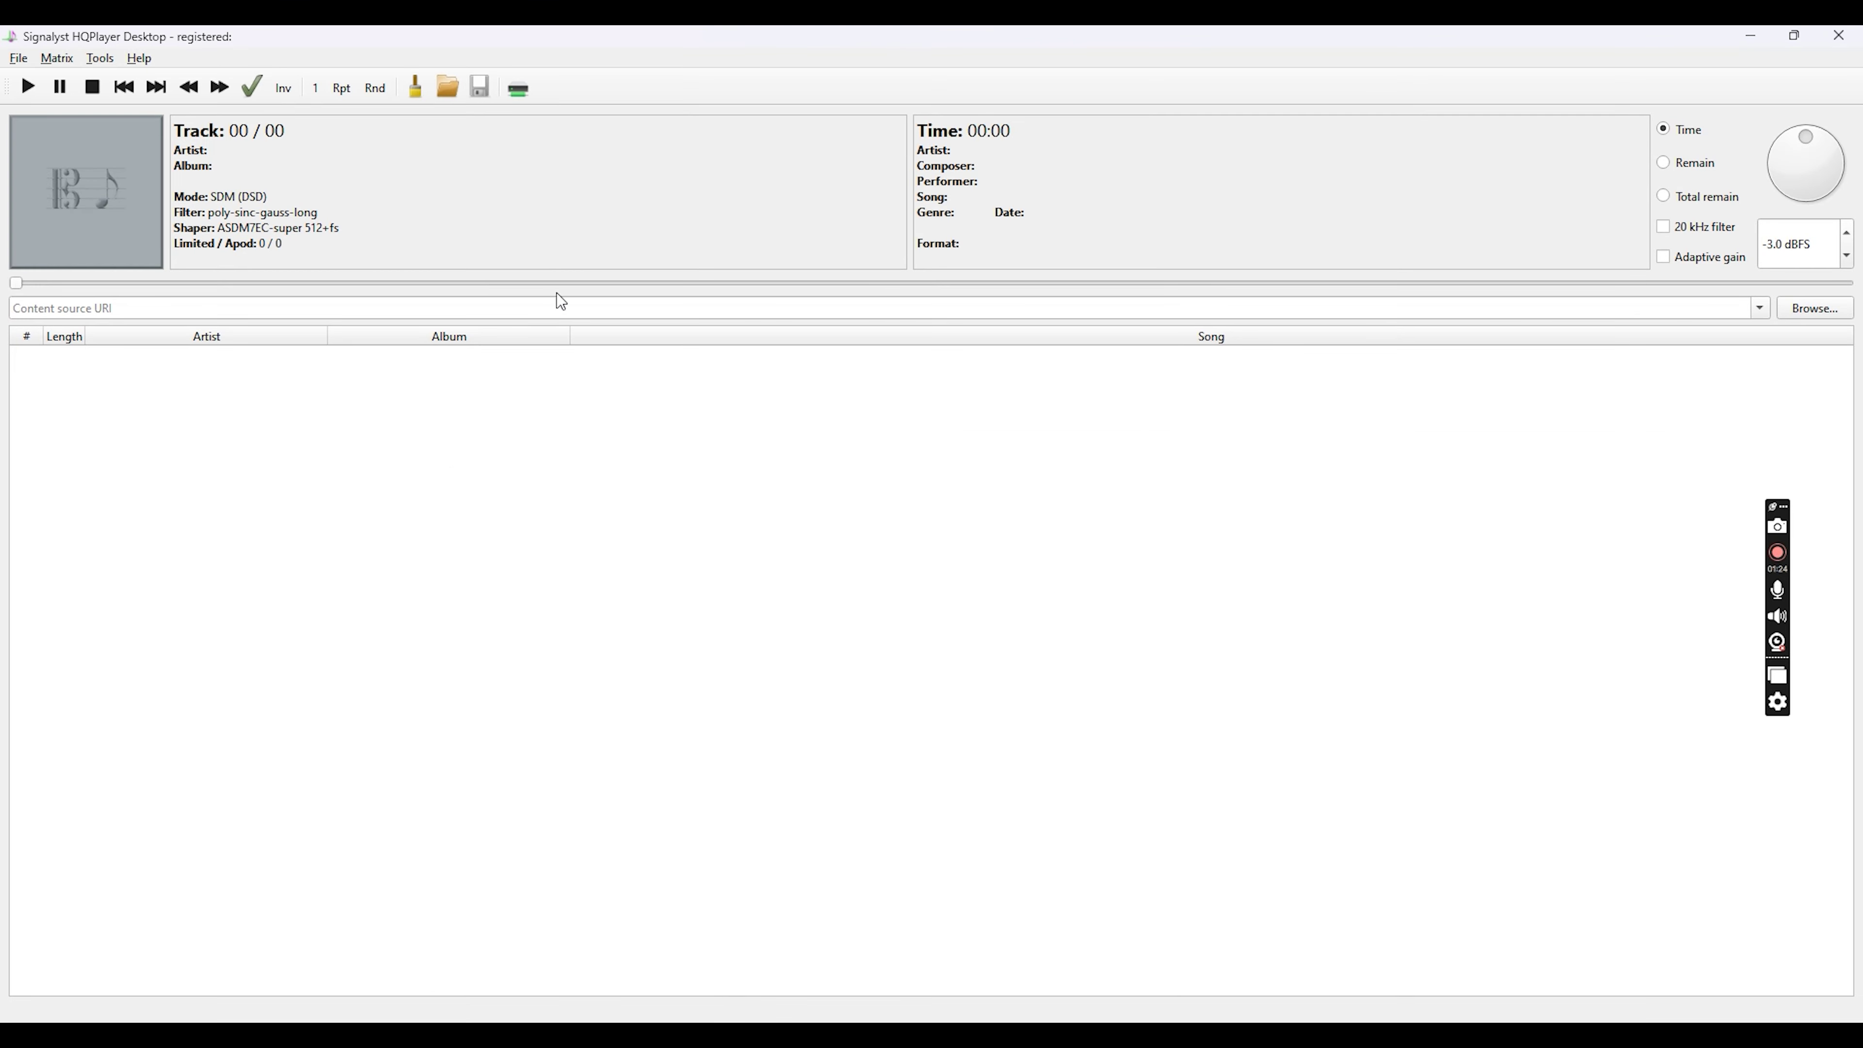
left_click(21, 59)
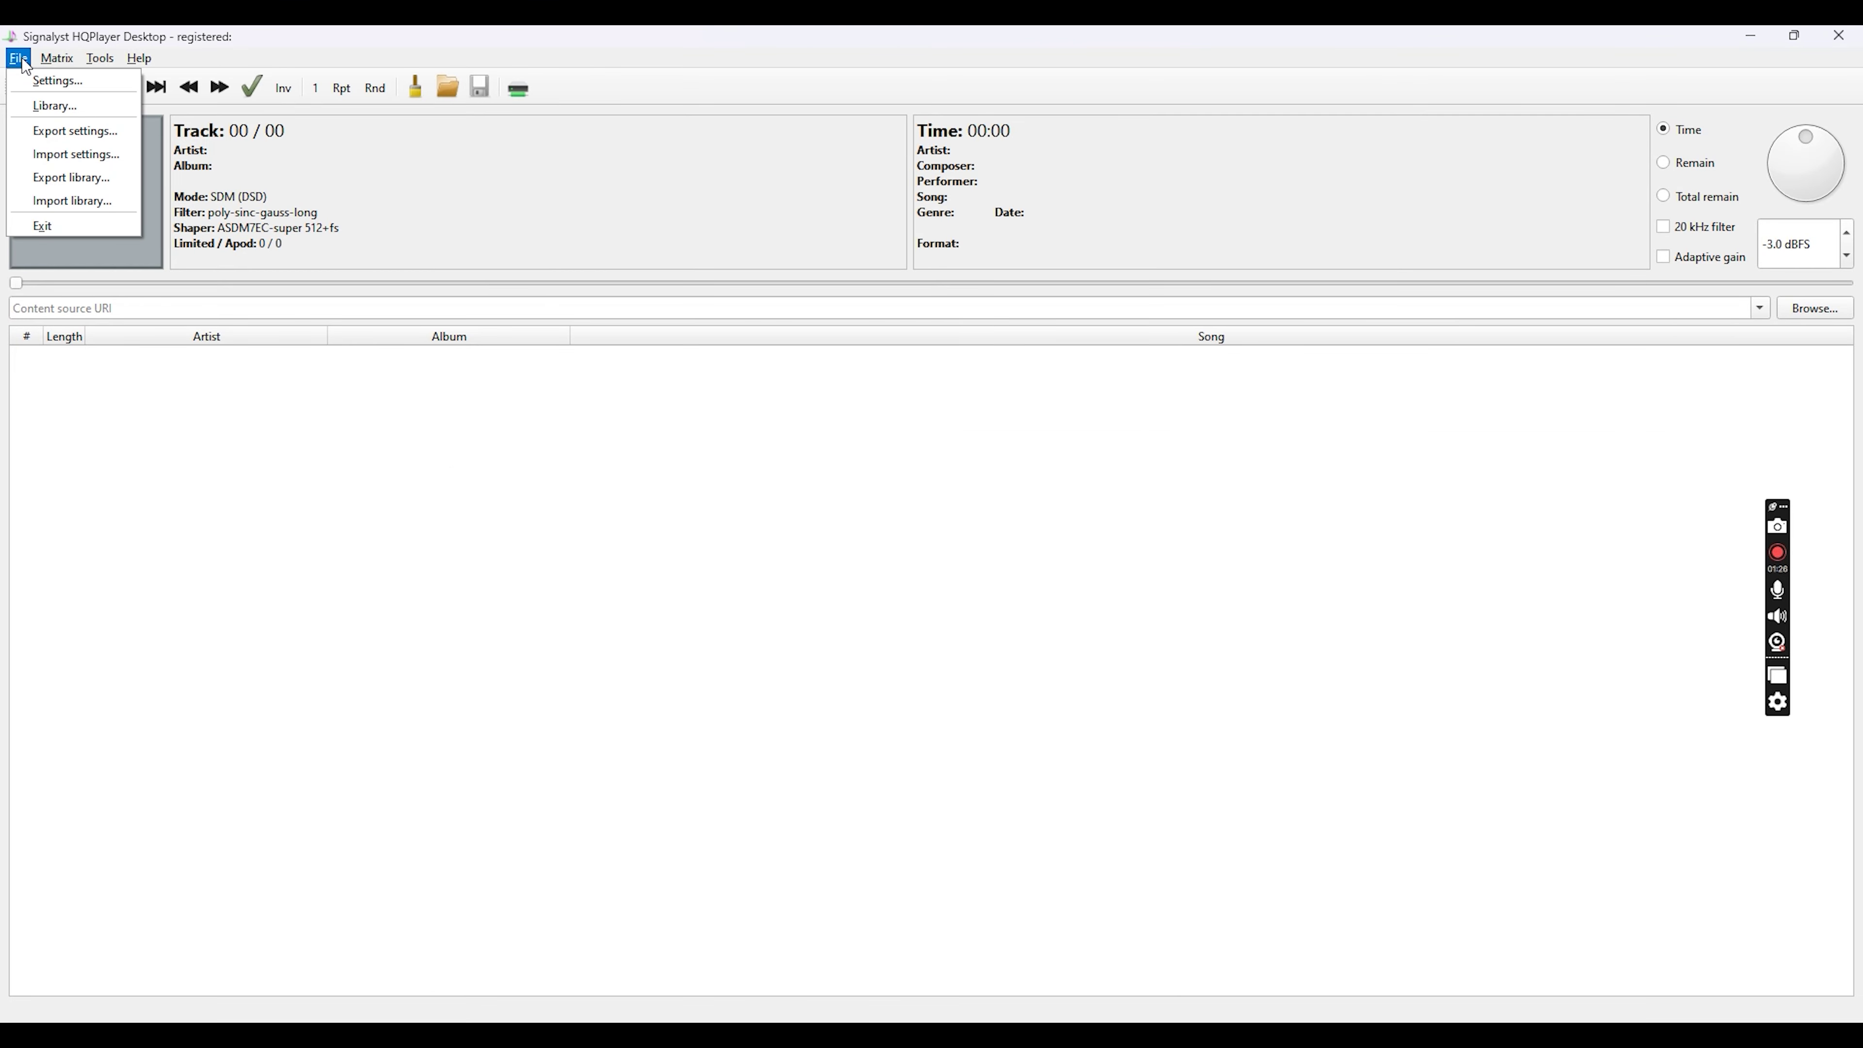
key("Escape")
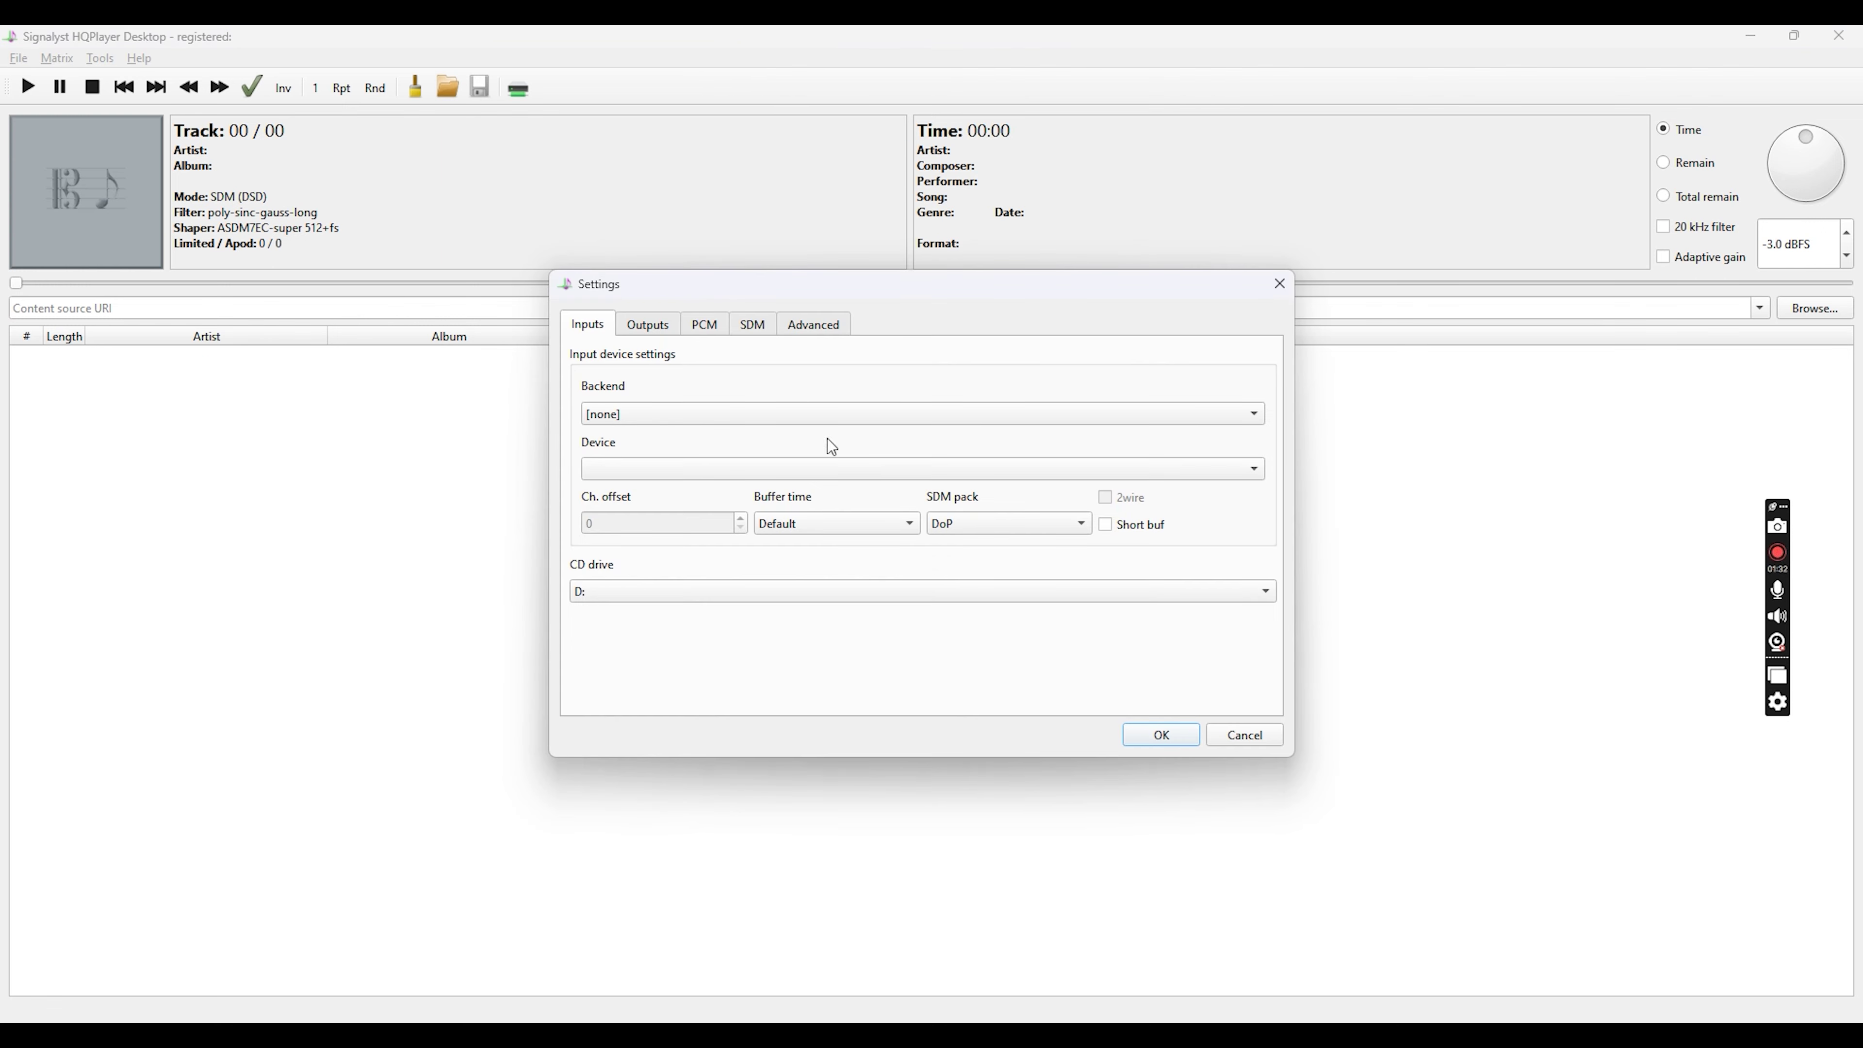
Set the output backend to NetworkAudioAdapter with the Gustard USB Audio 2.0 device.
left_click(648, 325)
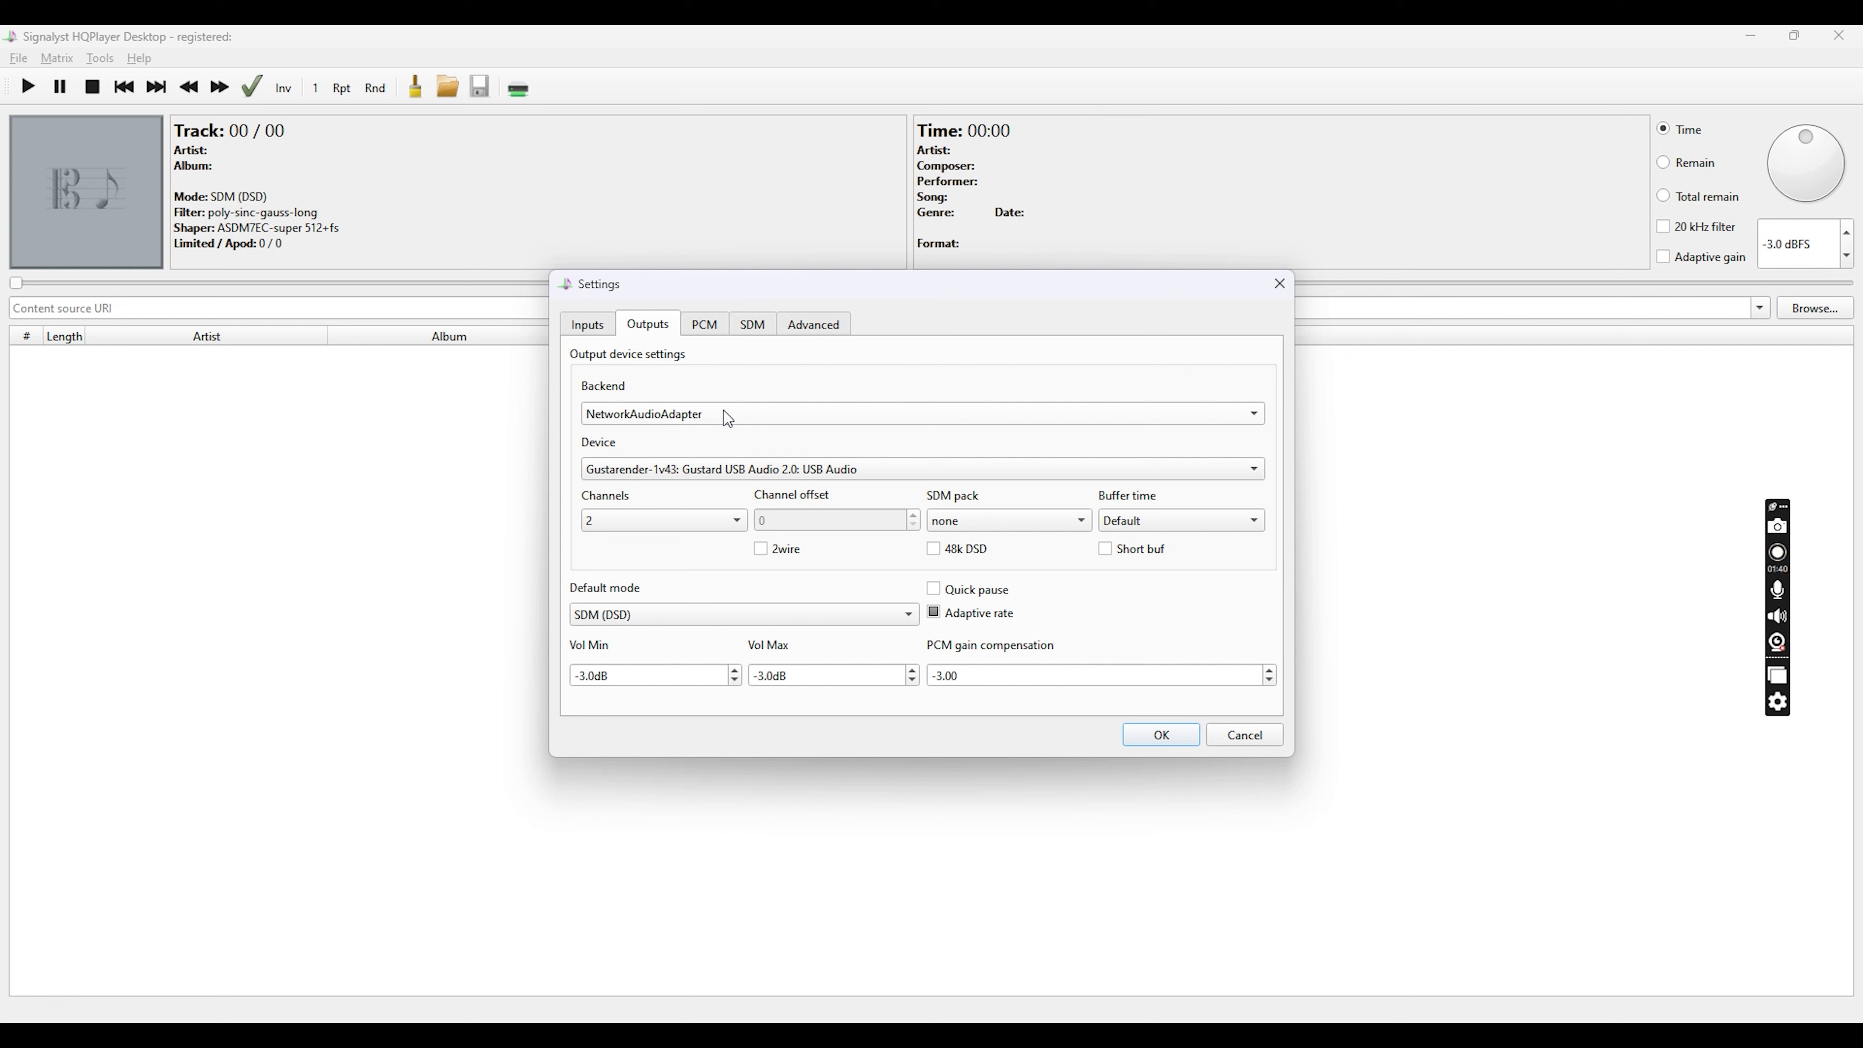
left_click(674, 415)
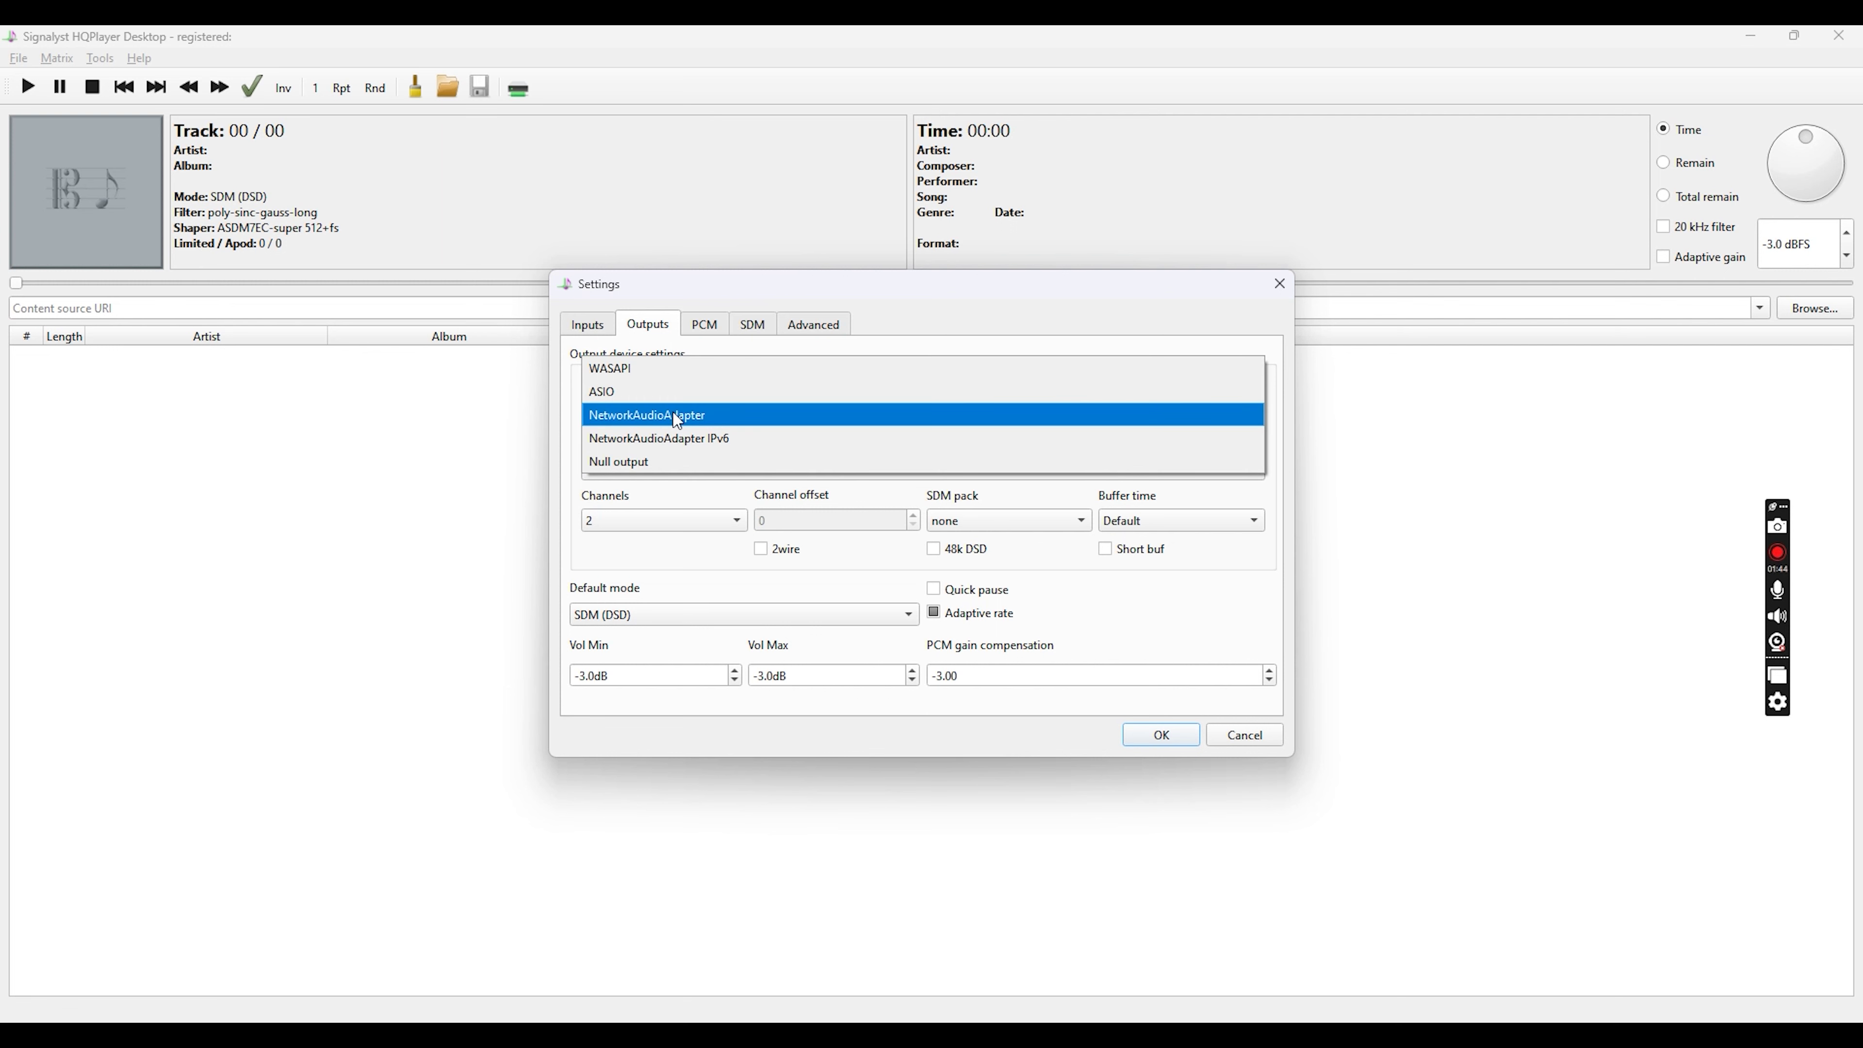
left_click(679, 415)
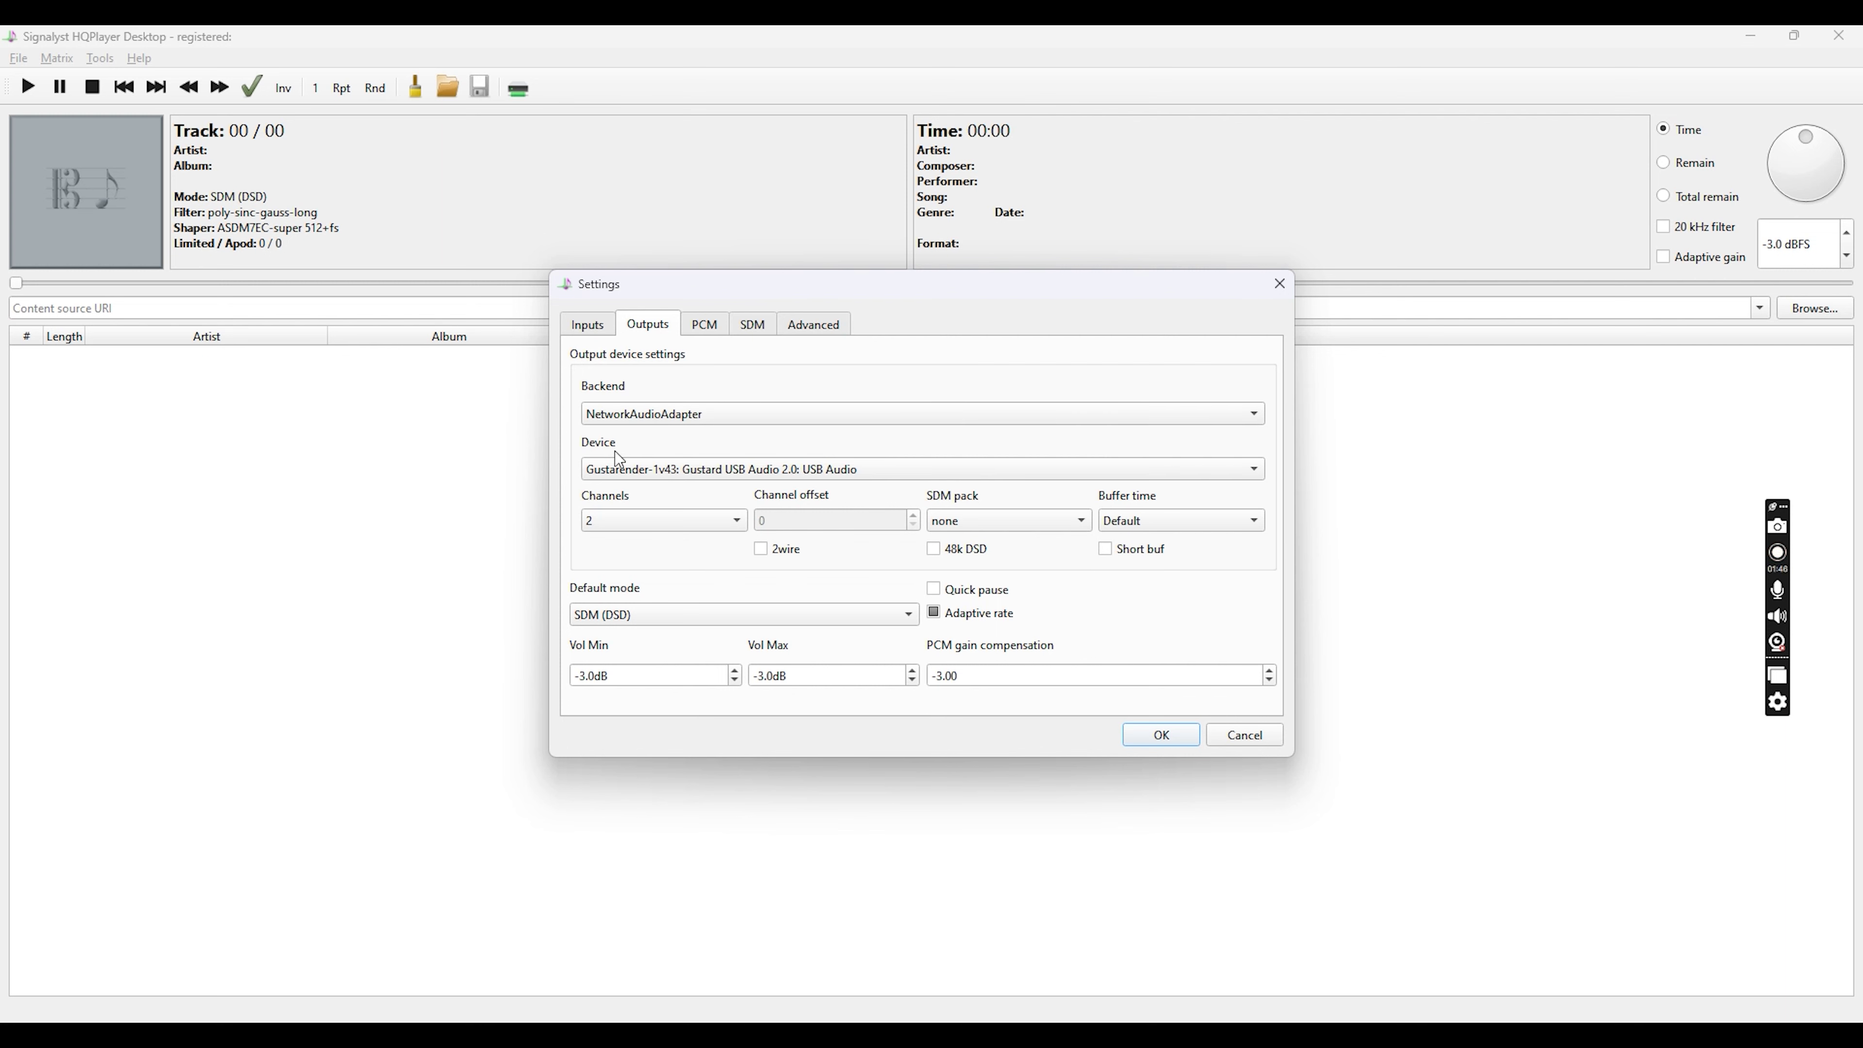
left_click(706, 478)
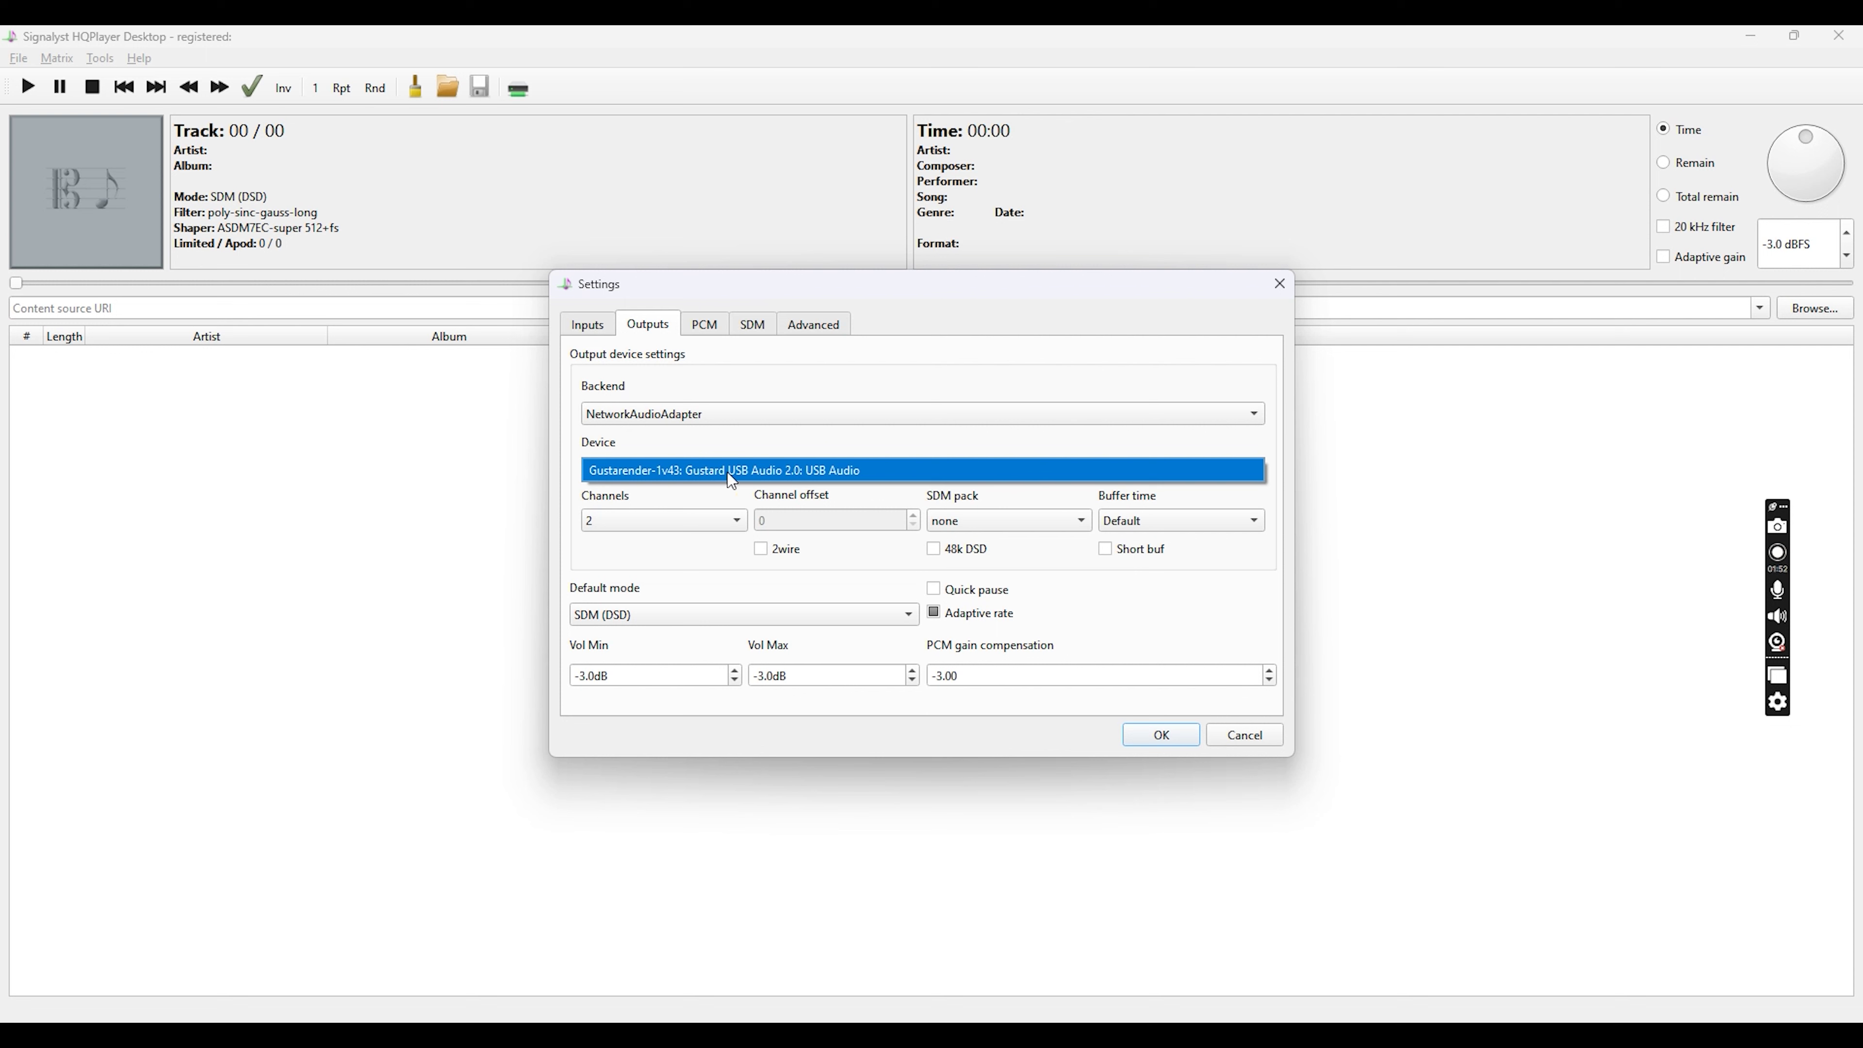
left_click(775, 473)
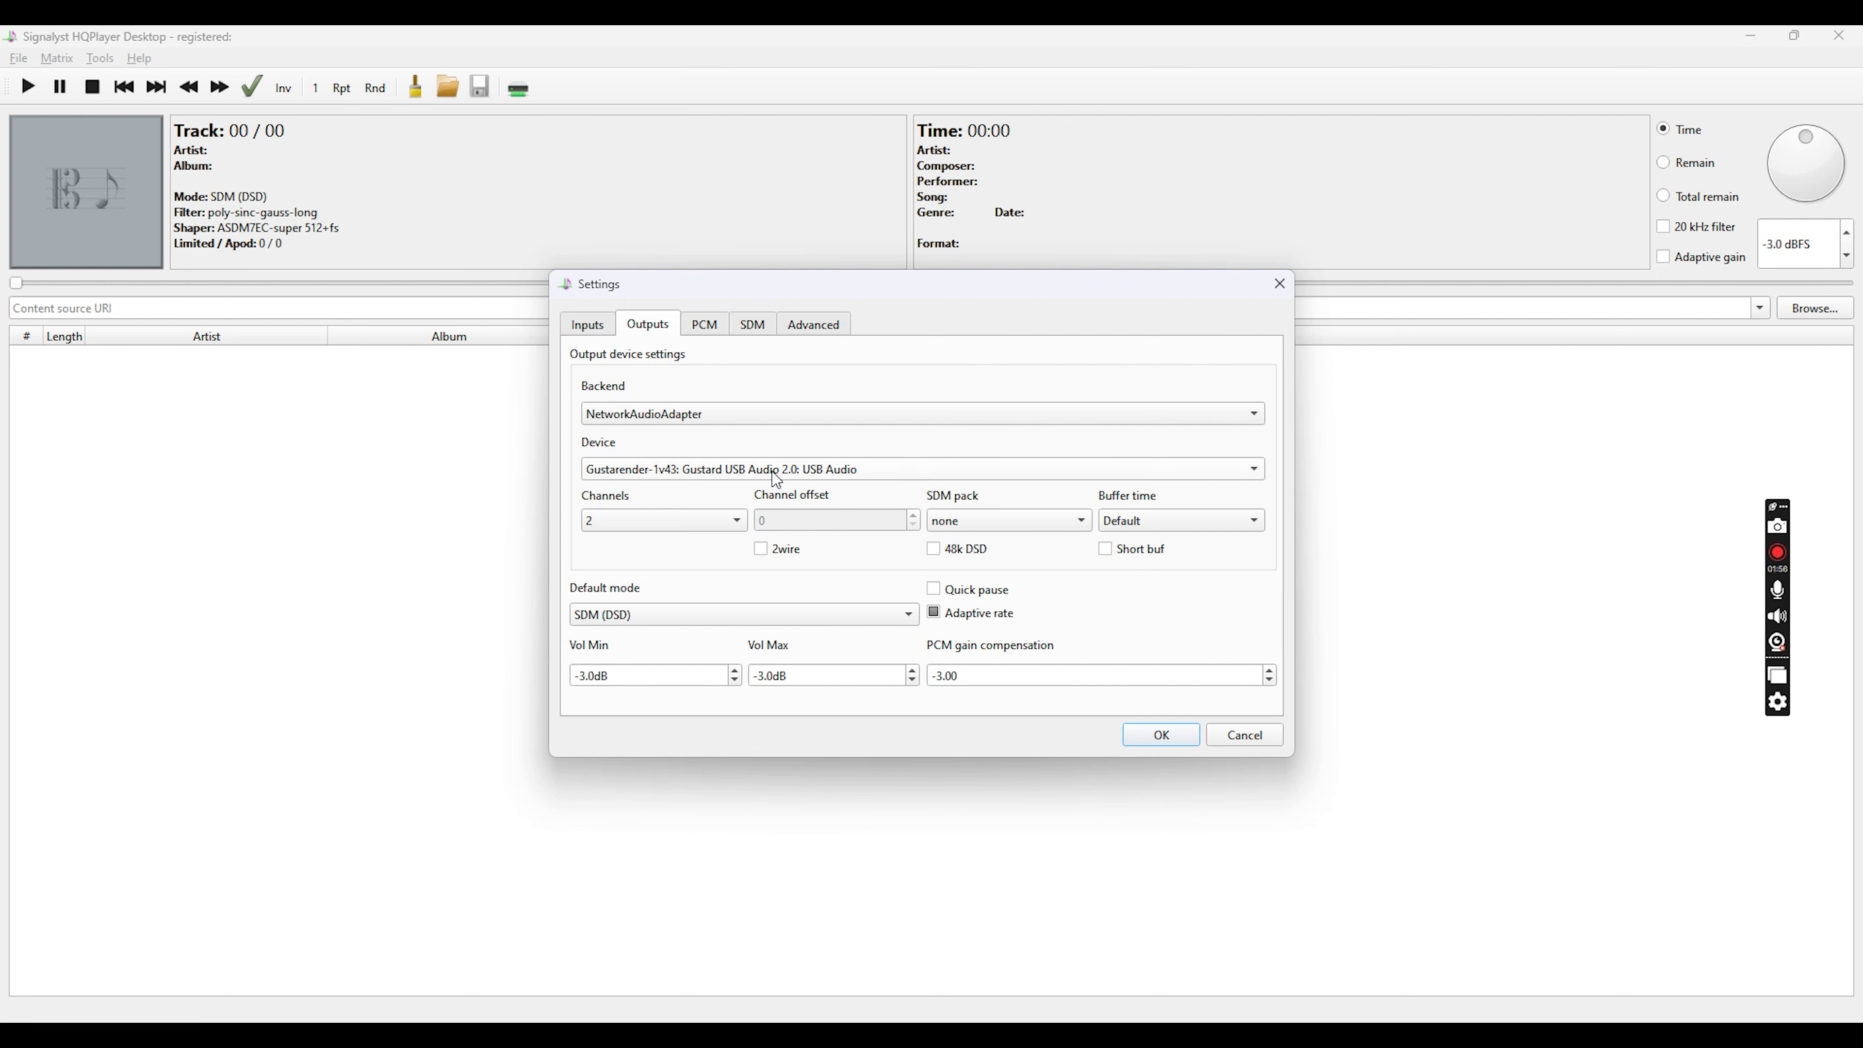
Keep SDM (DSD) as the default output mode.
left_click(653, 620)
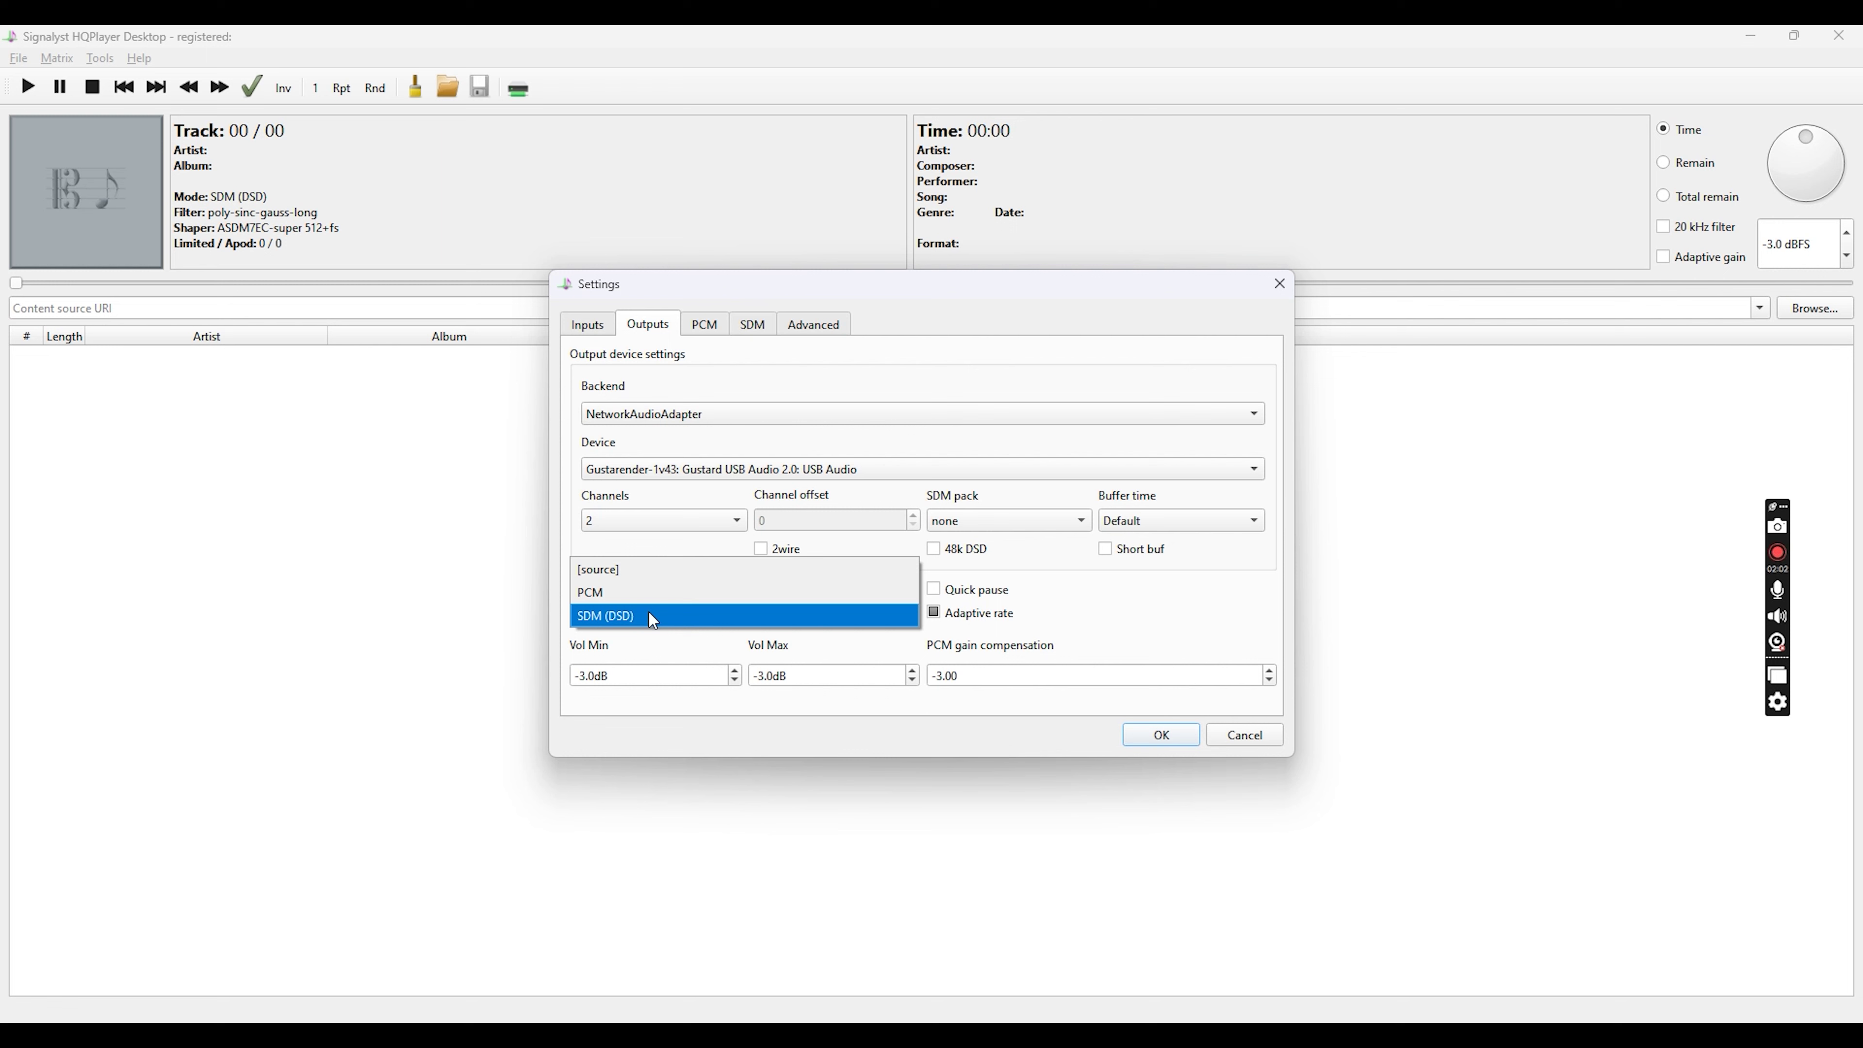
left_click(648, 615)
left_click(769, 614)
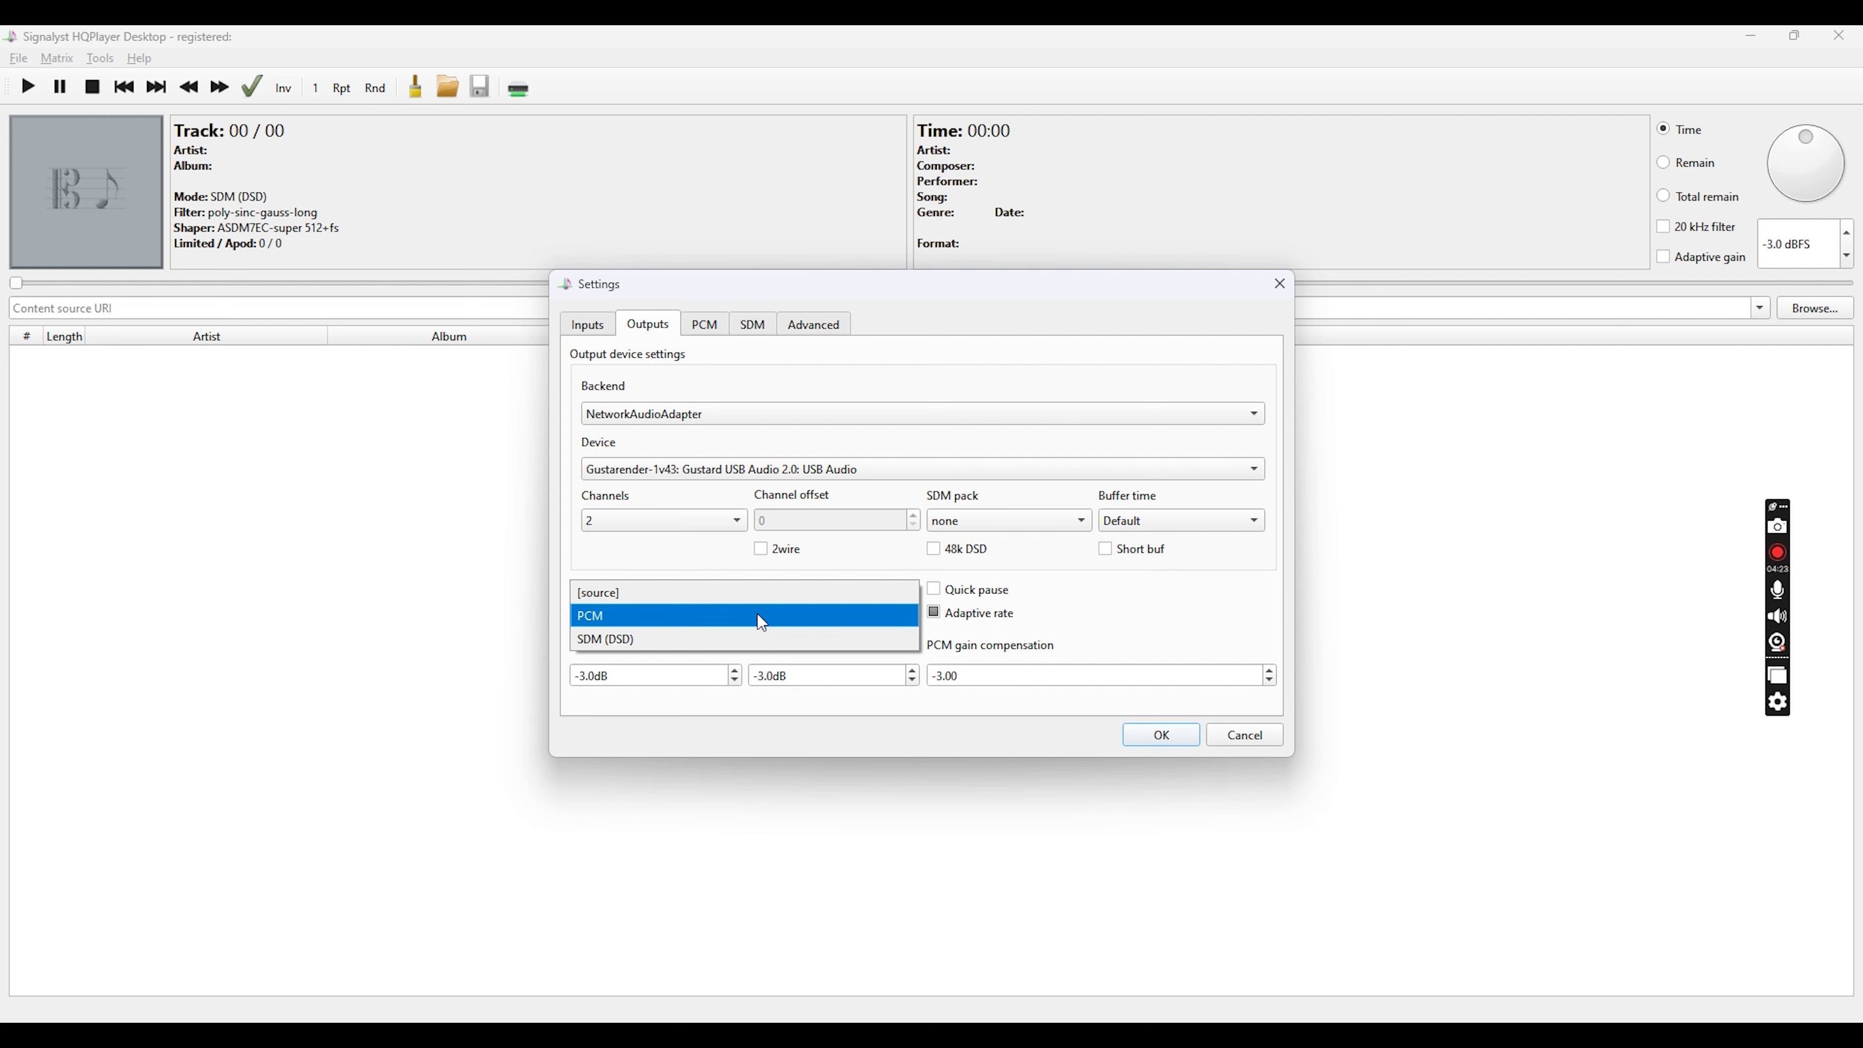
left_click(897, 560)
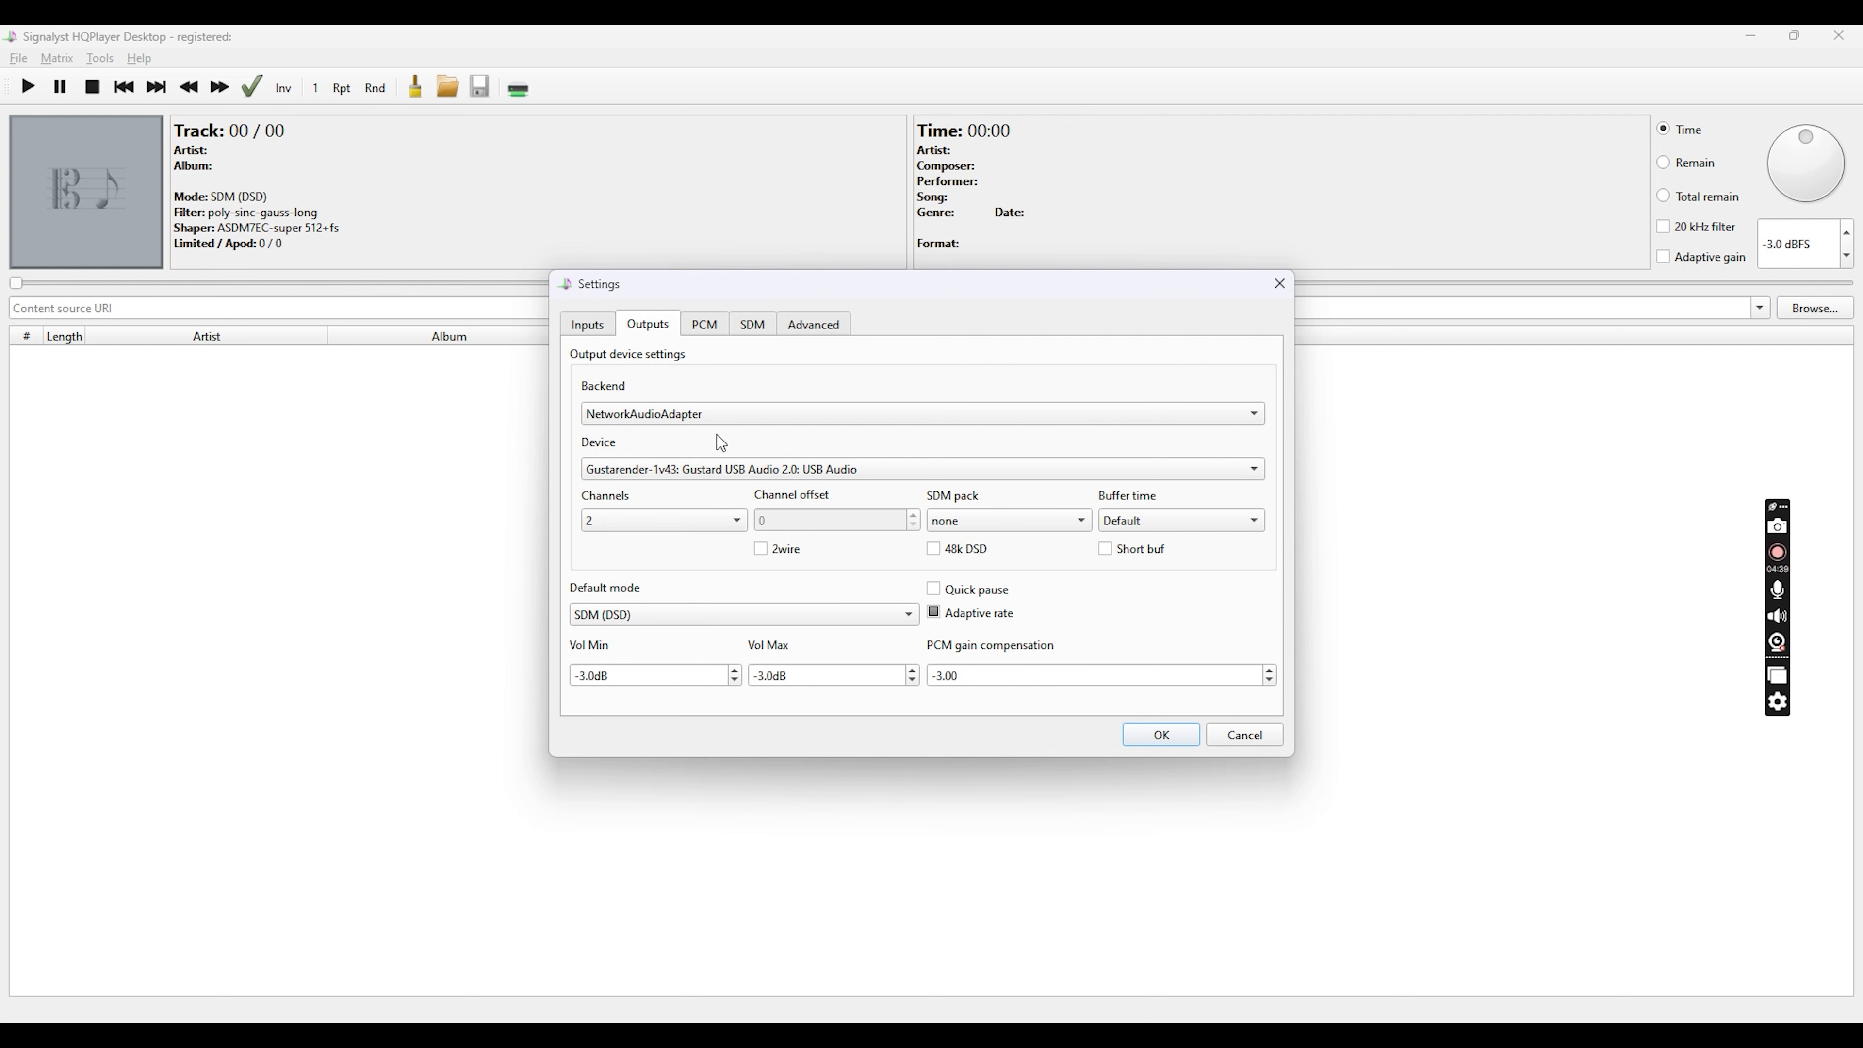
left_click(717, 329)
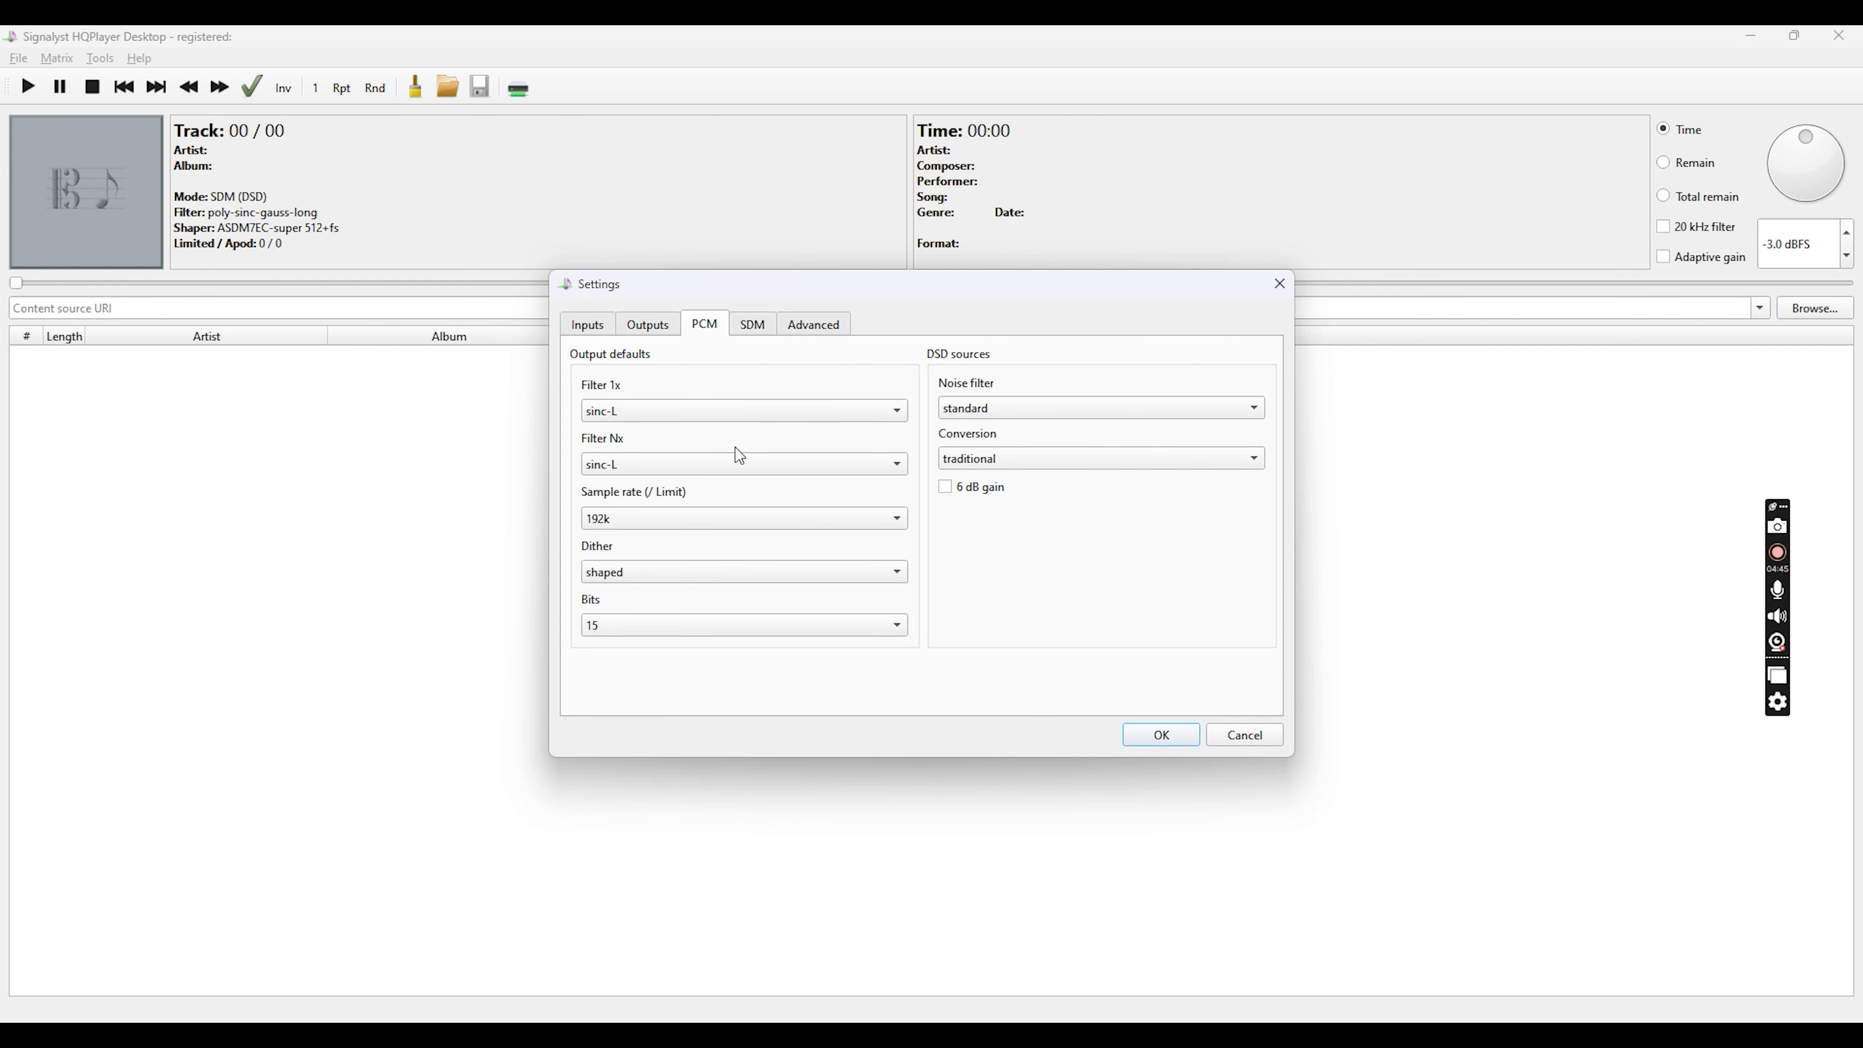
Raise the PCM sample rate limit to 768k, keeping shaped dither, 15 bits and traditional DSD conversion.
left_click(763, 523)
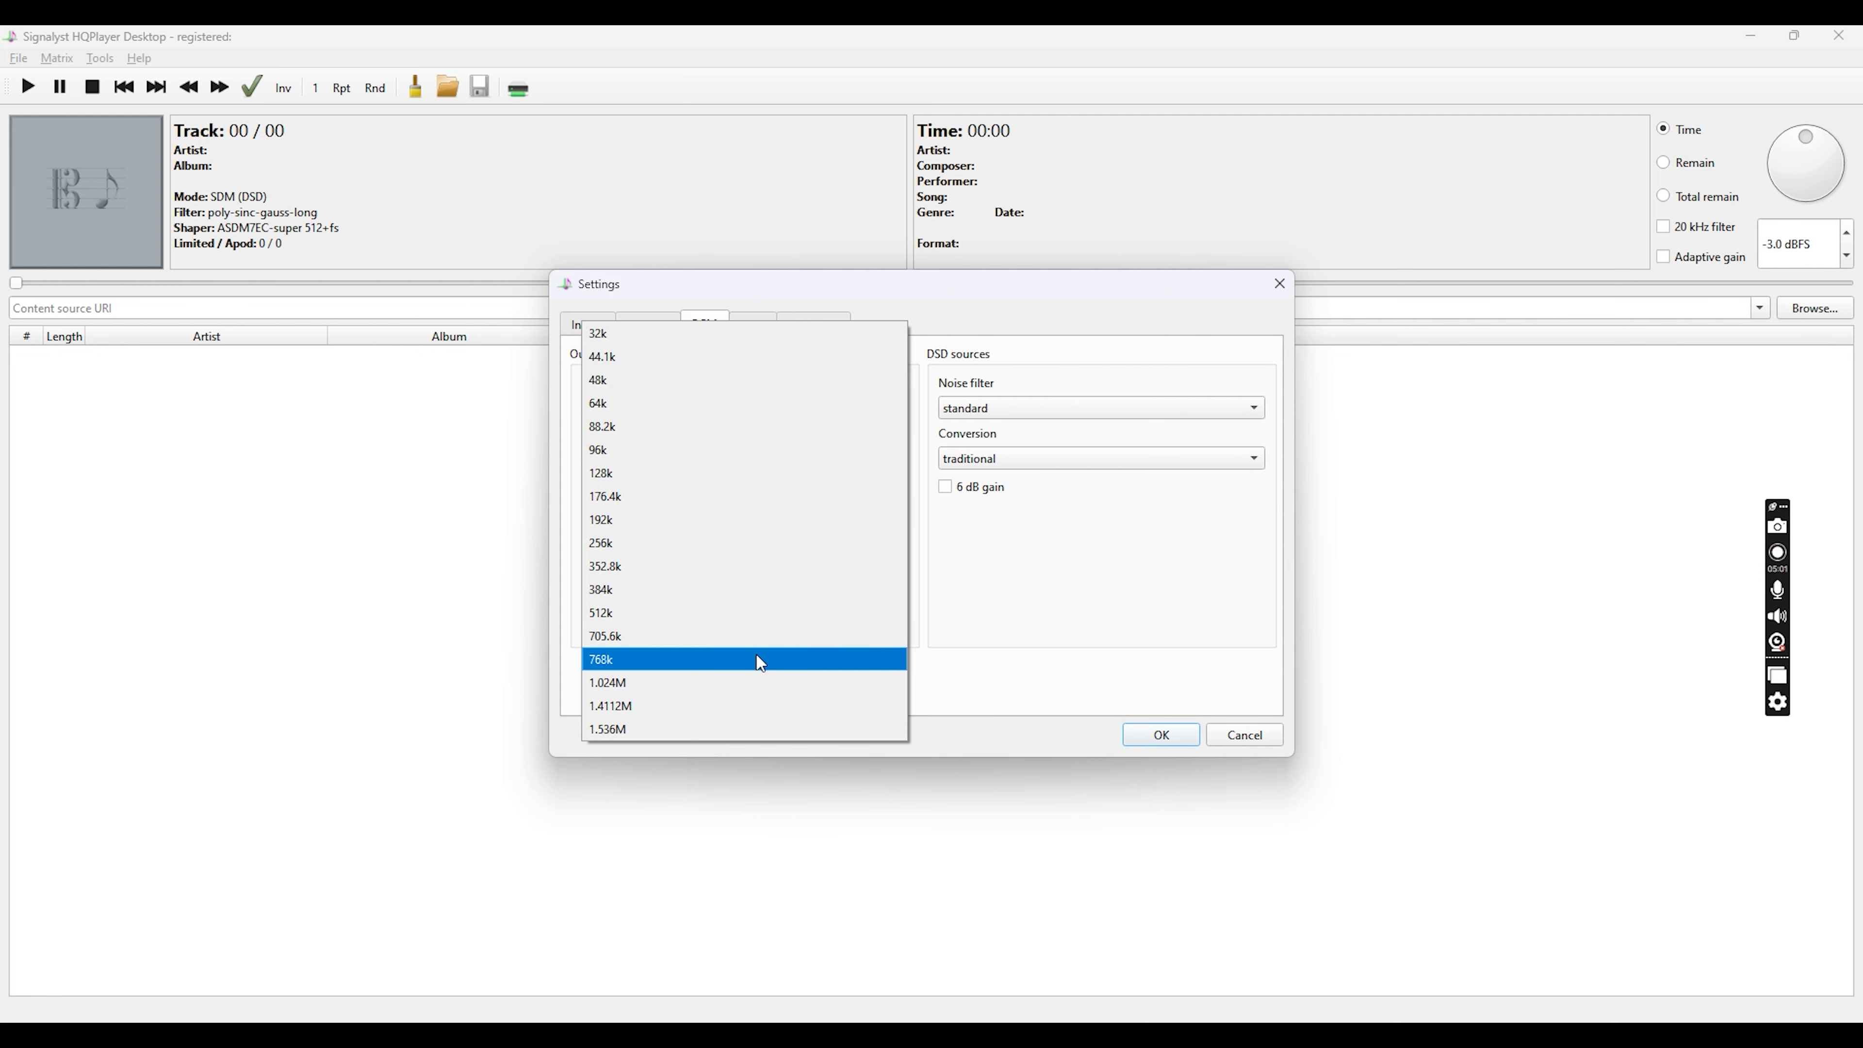
left_click(755, 654)
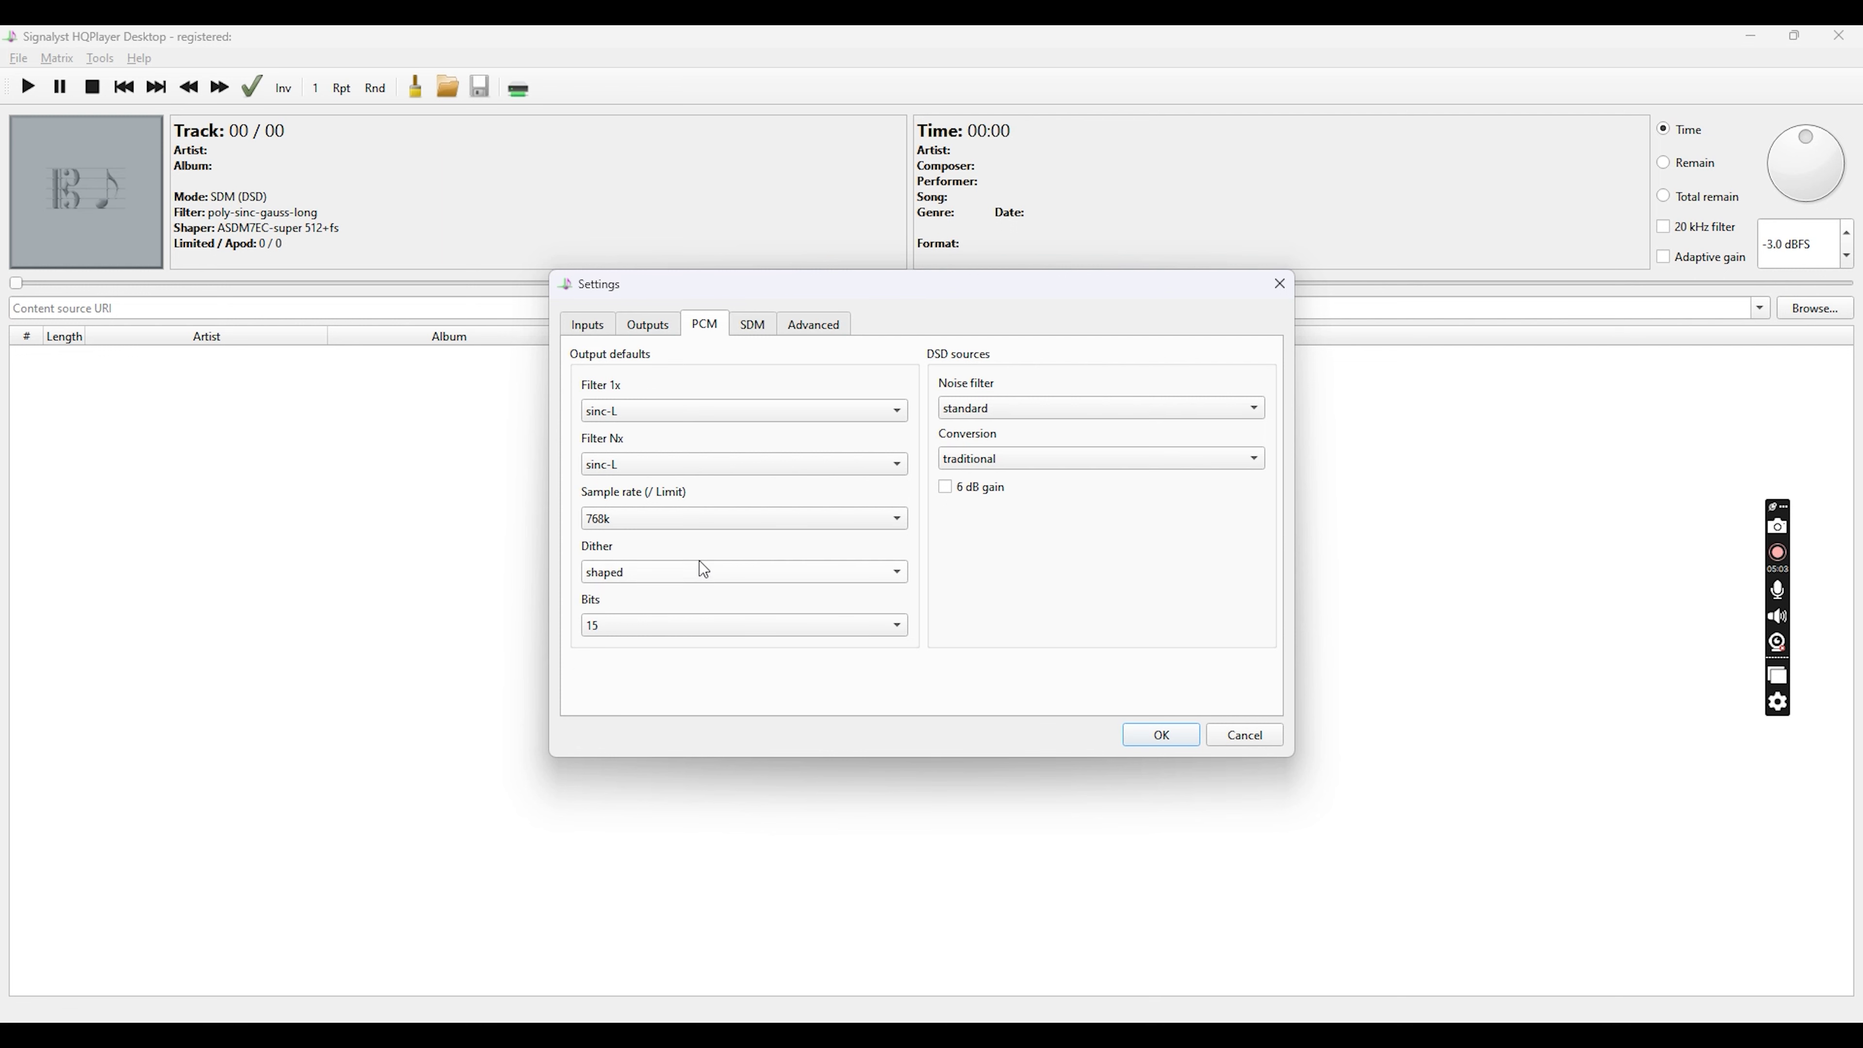
left_click(698, 575)
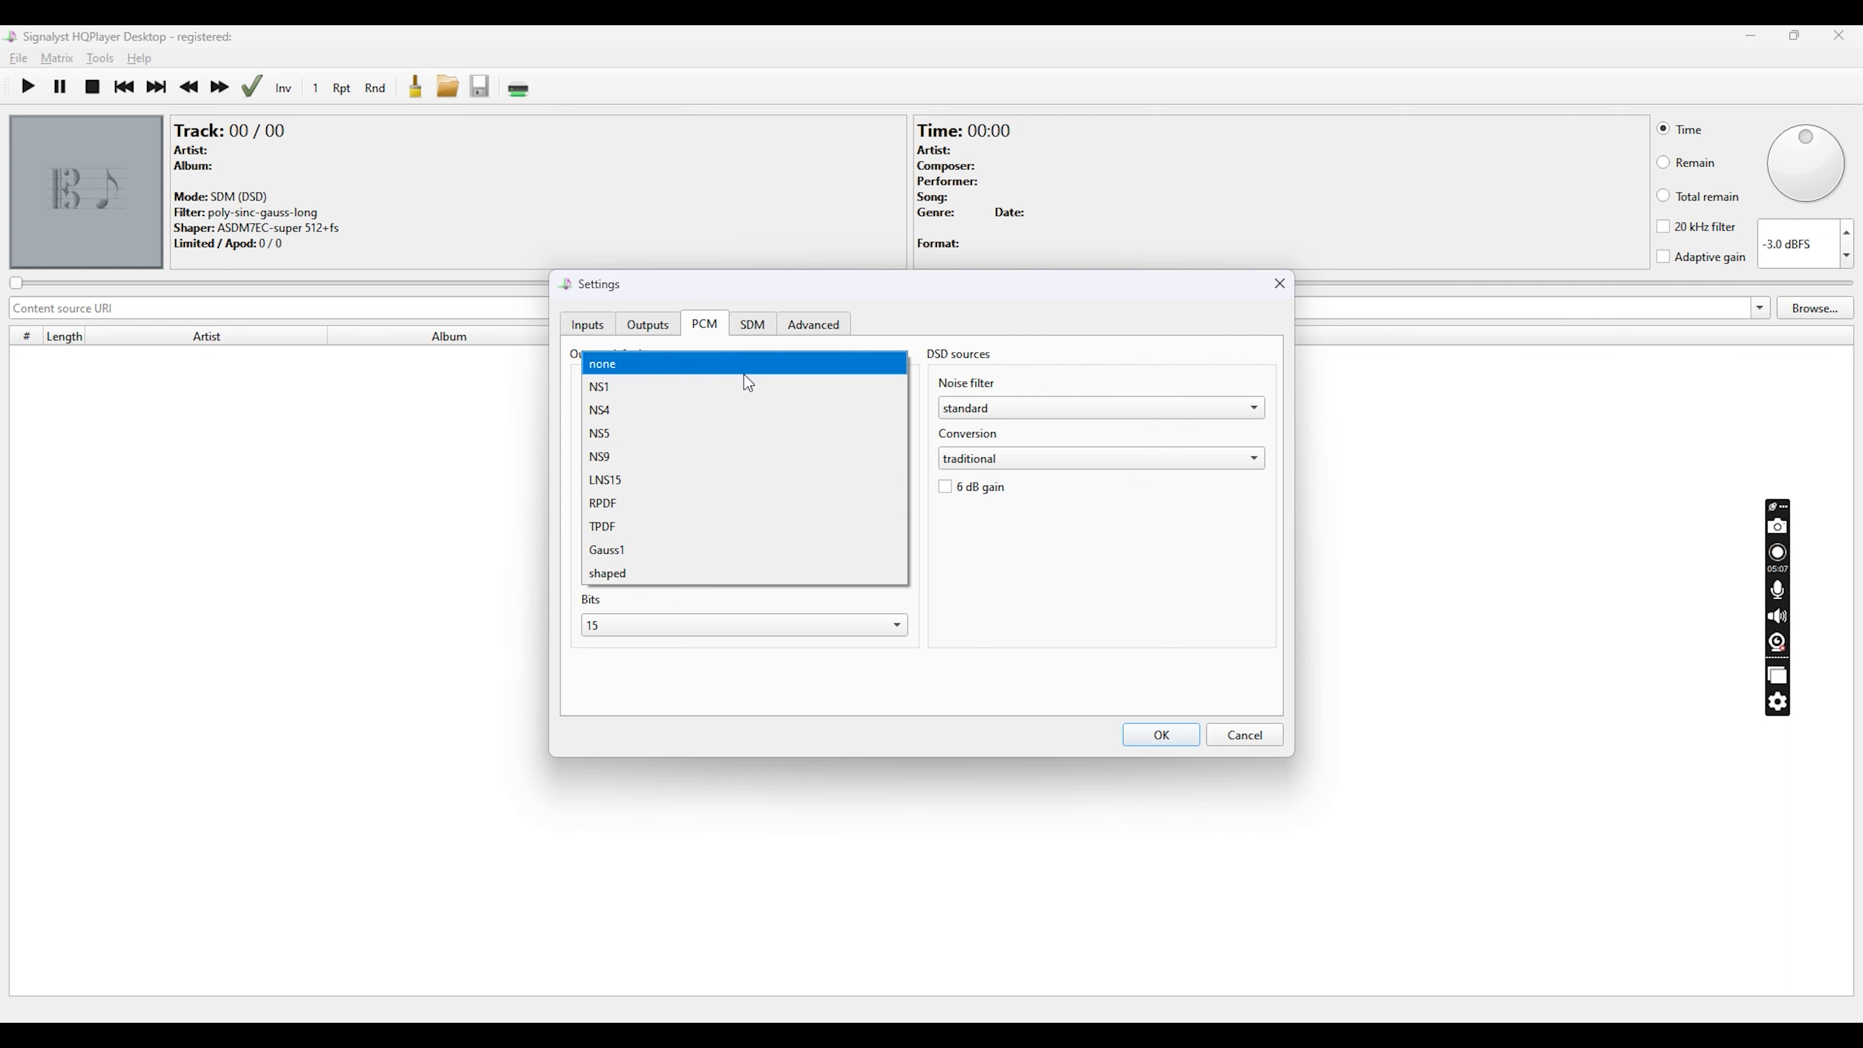
left_click(983, 513)
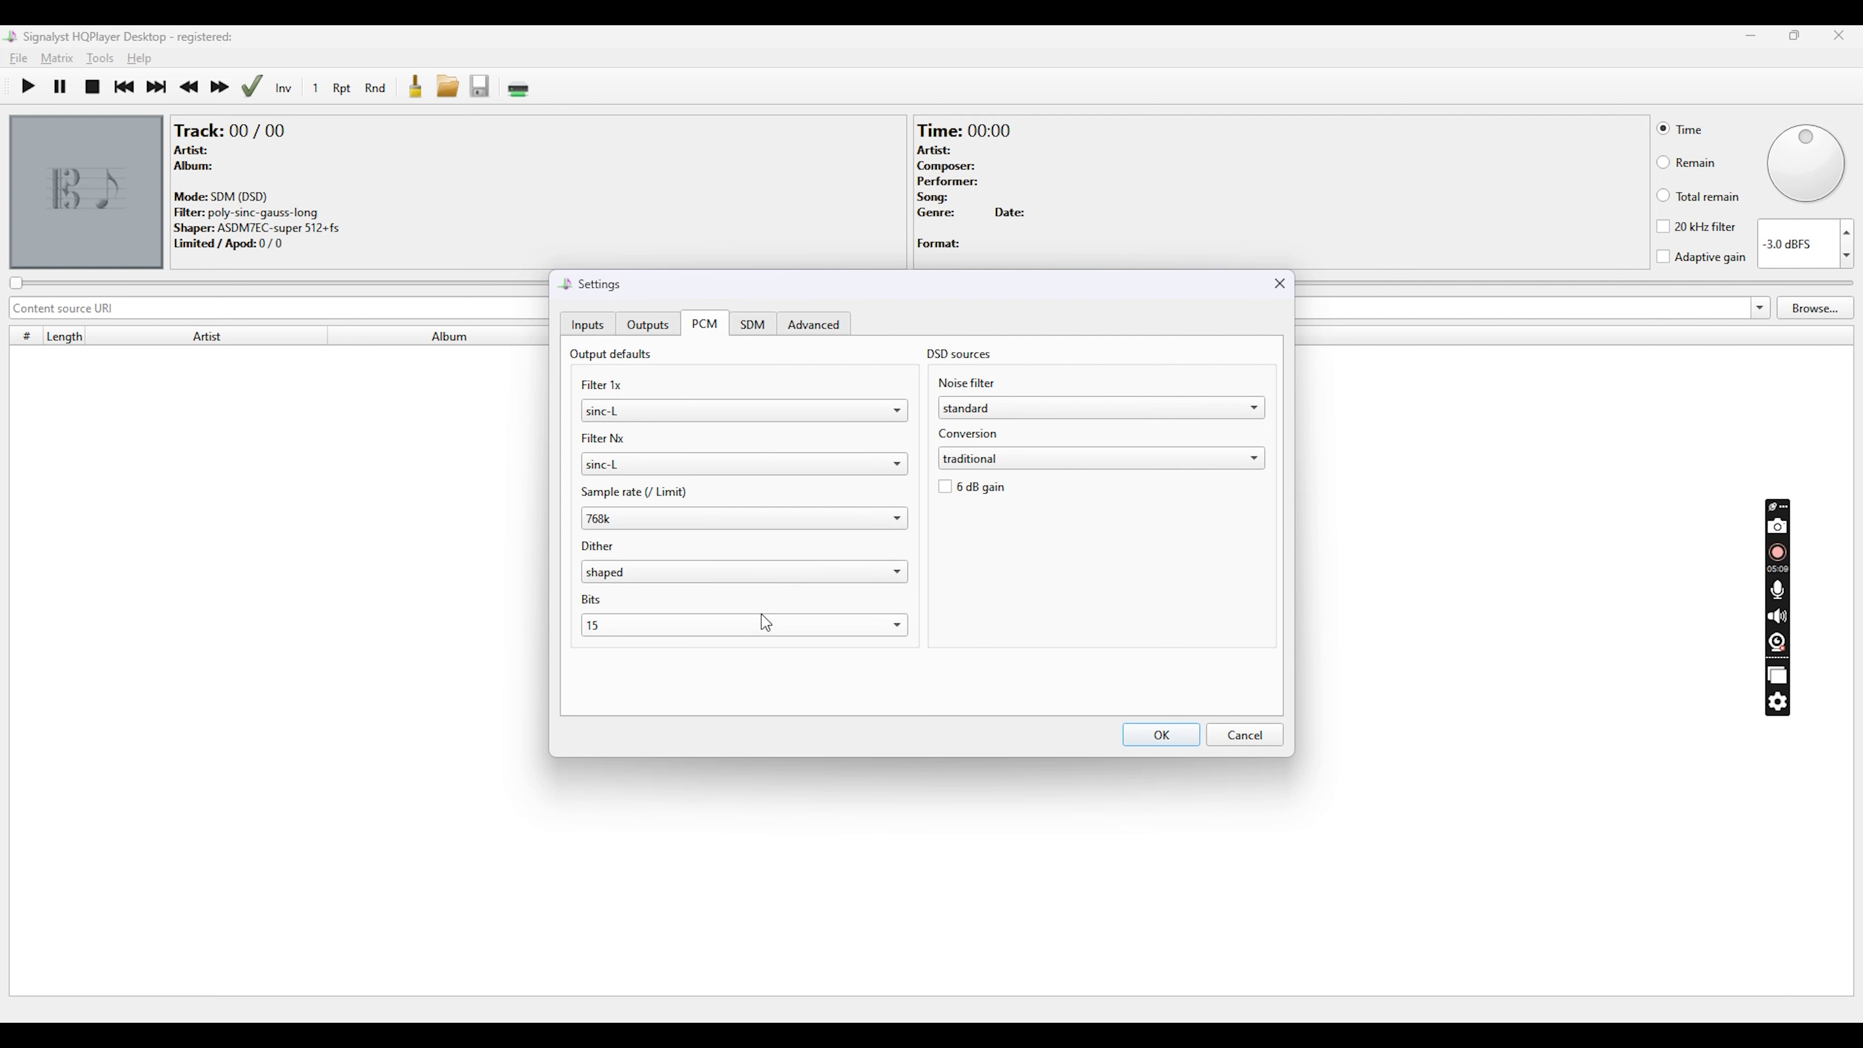
left_click(675, 626)
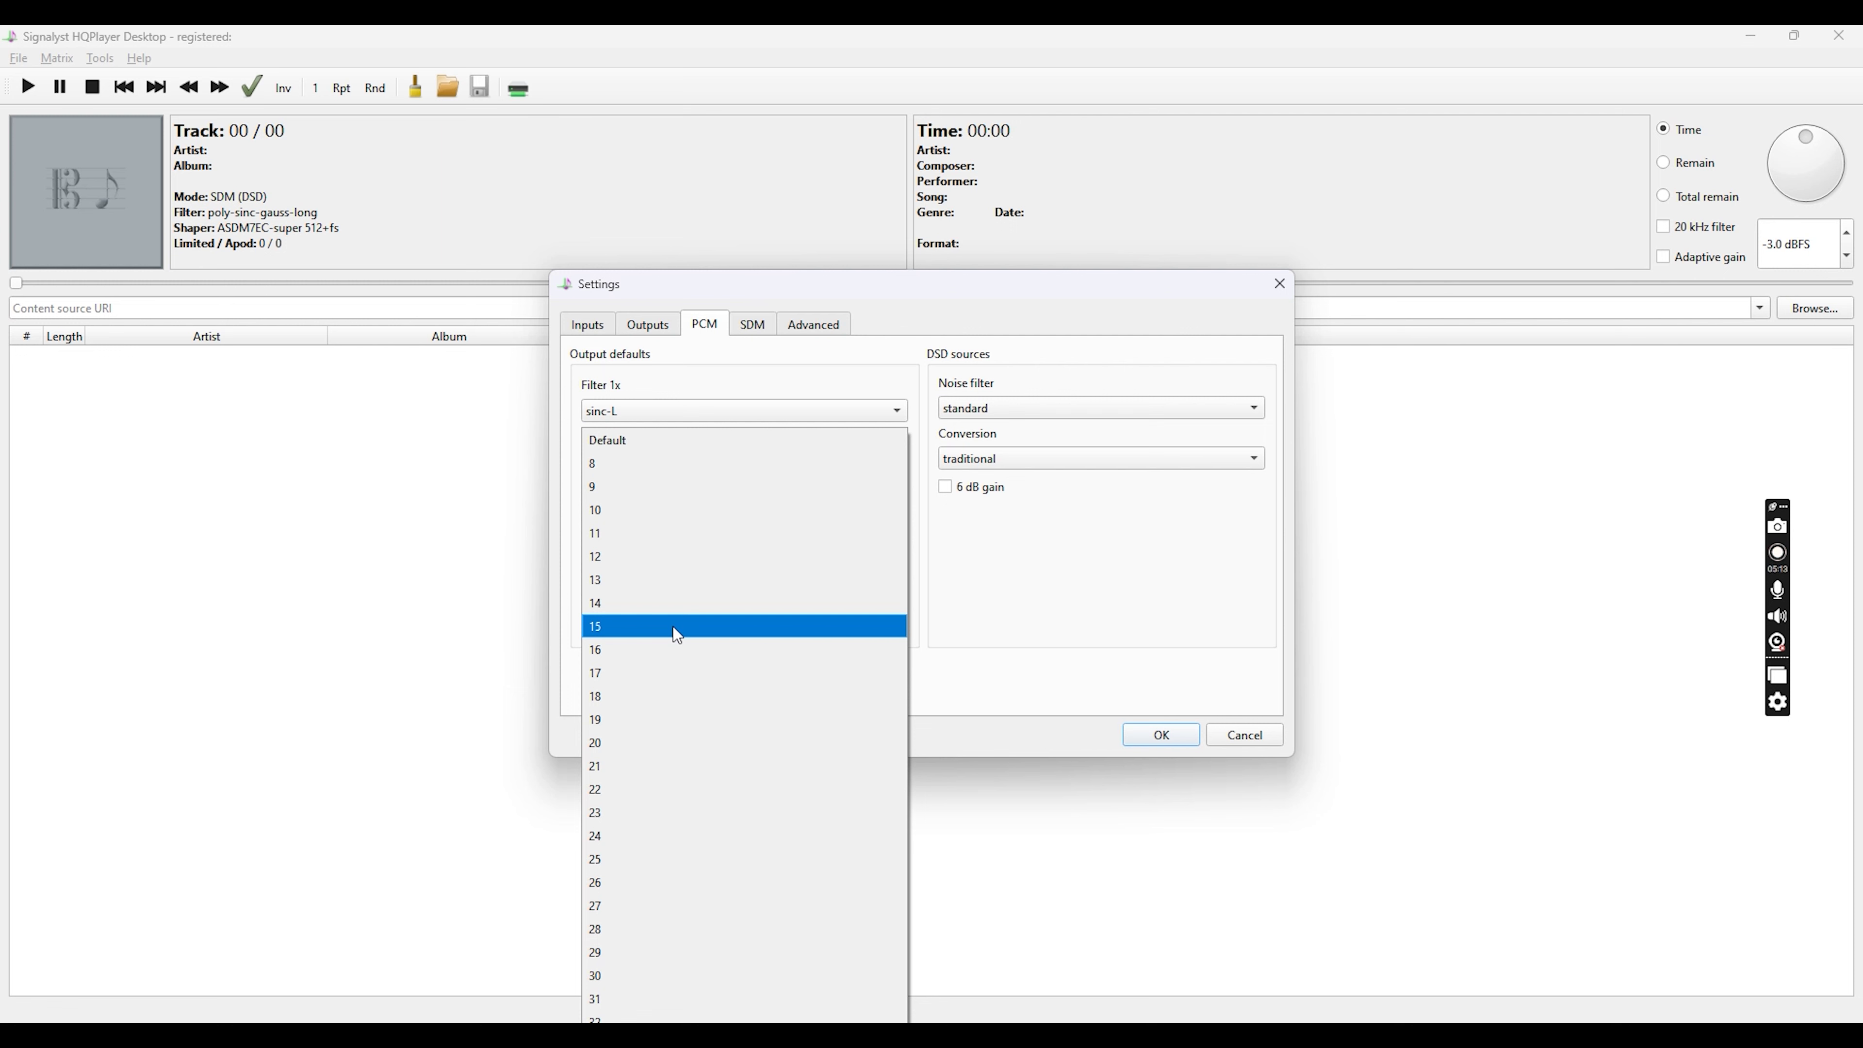
left_click(677, 627)
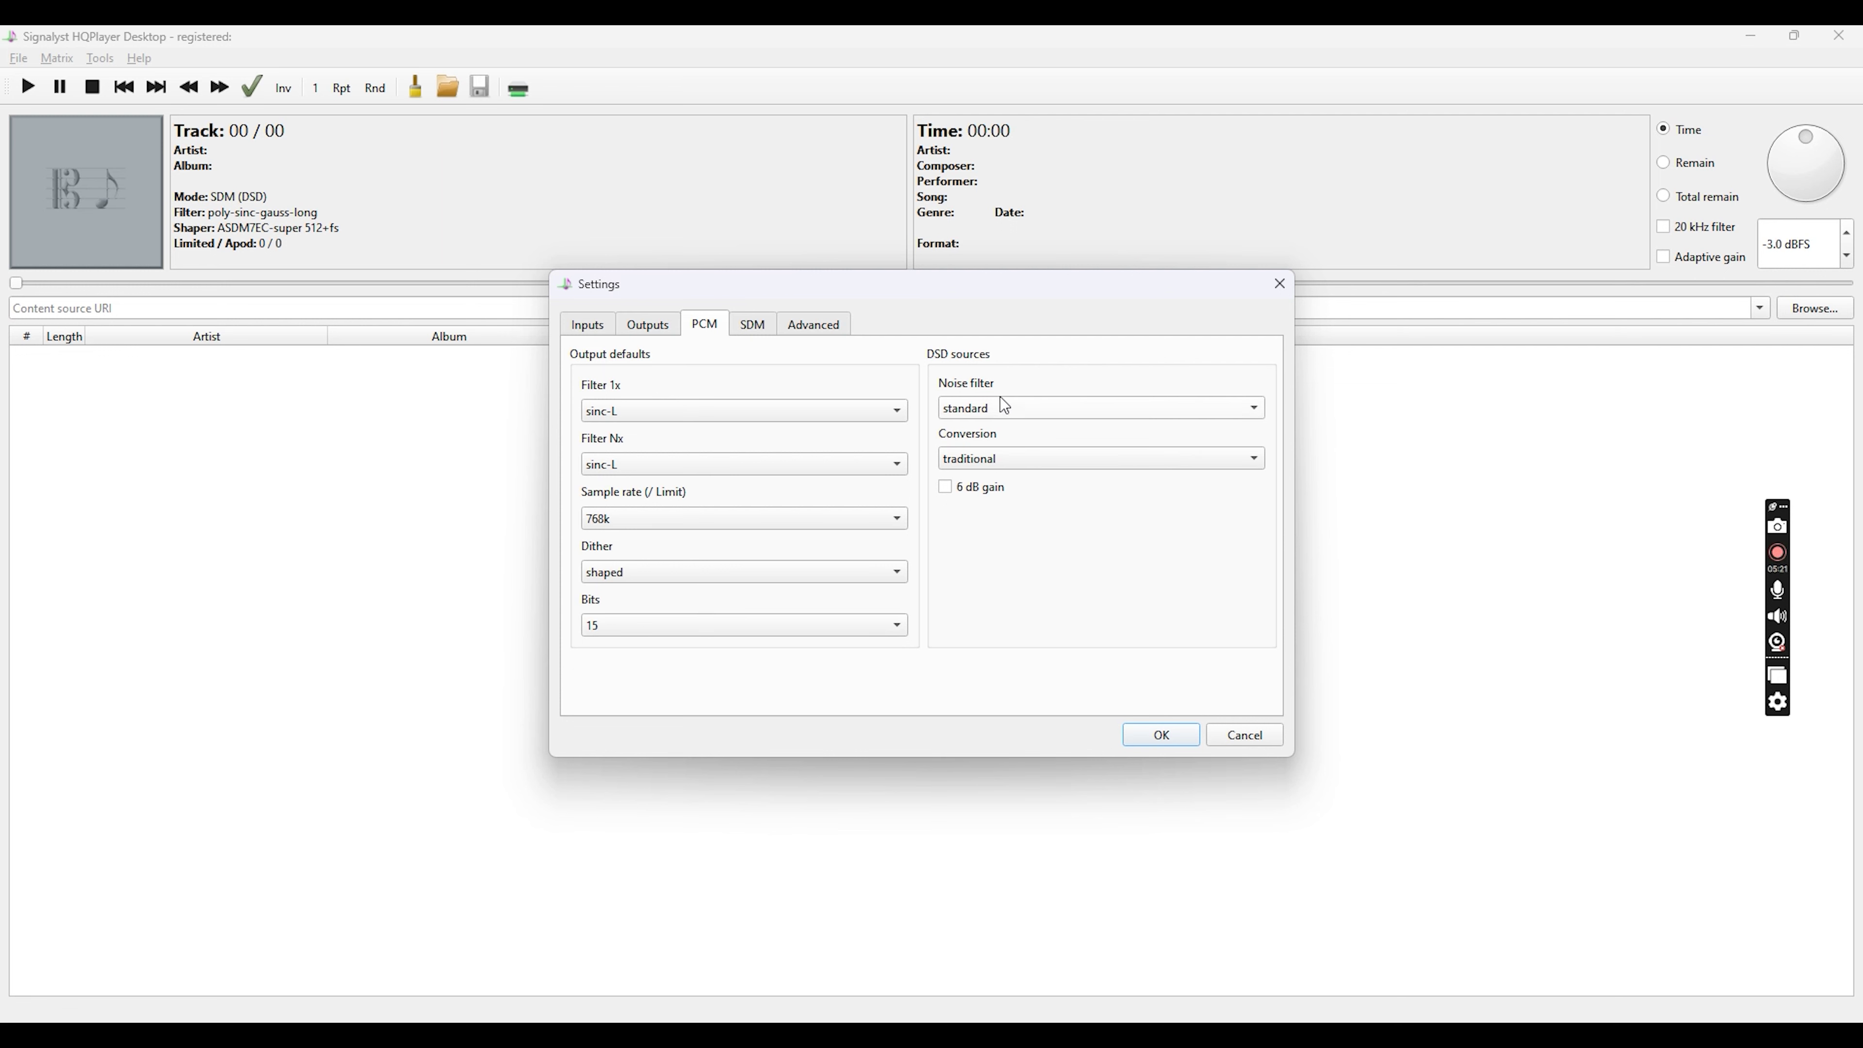
left_click(1010, 467)
left_click(1010, 468)
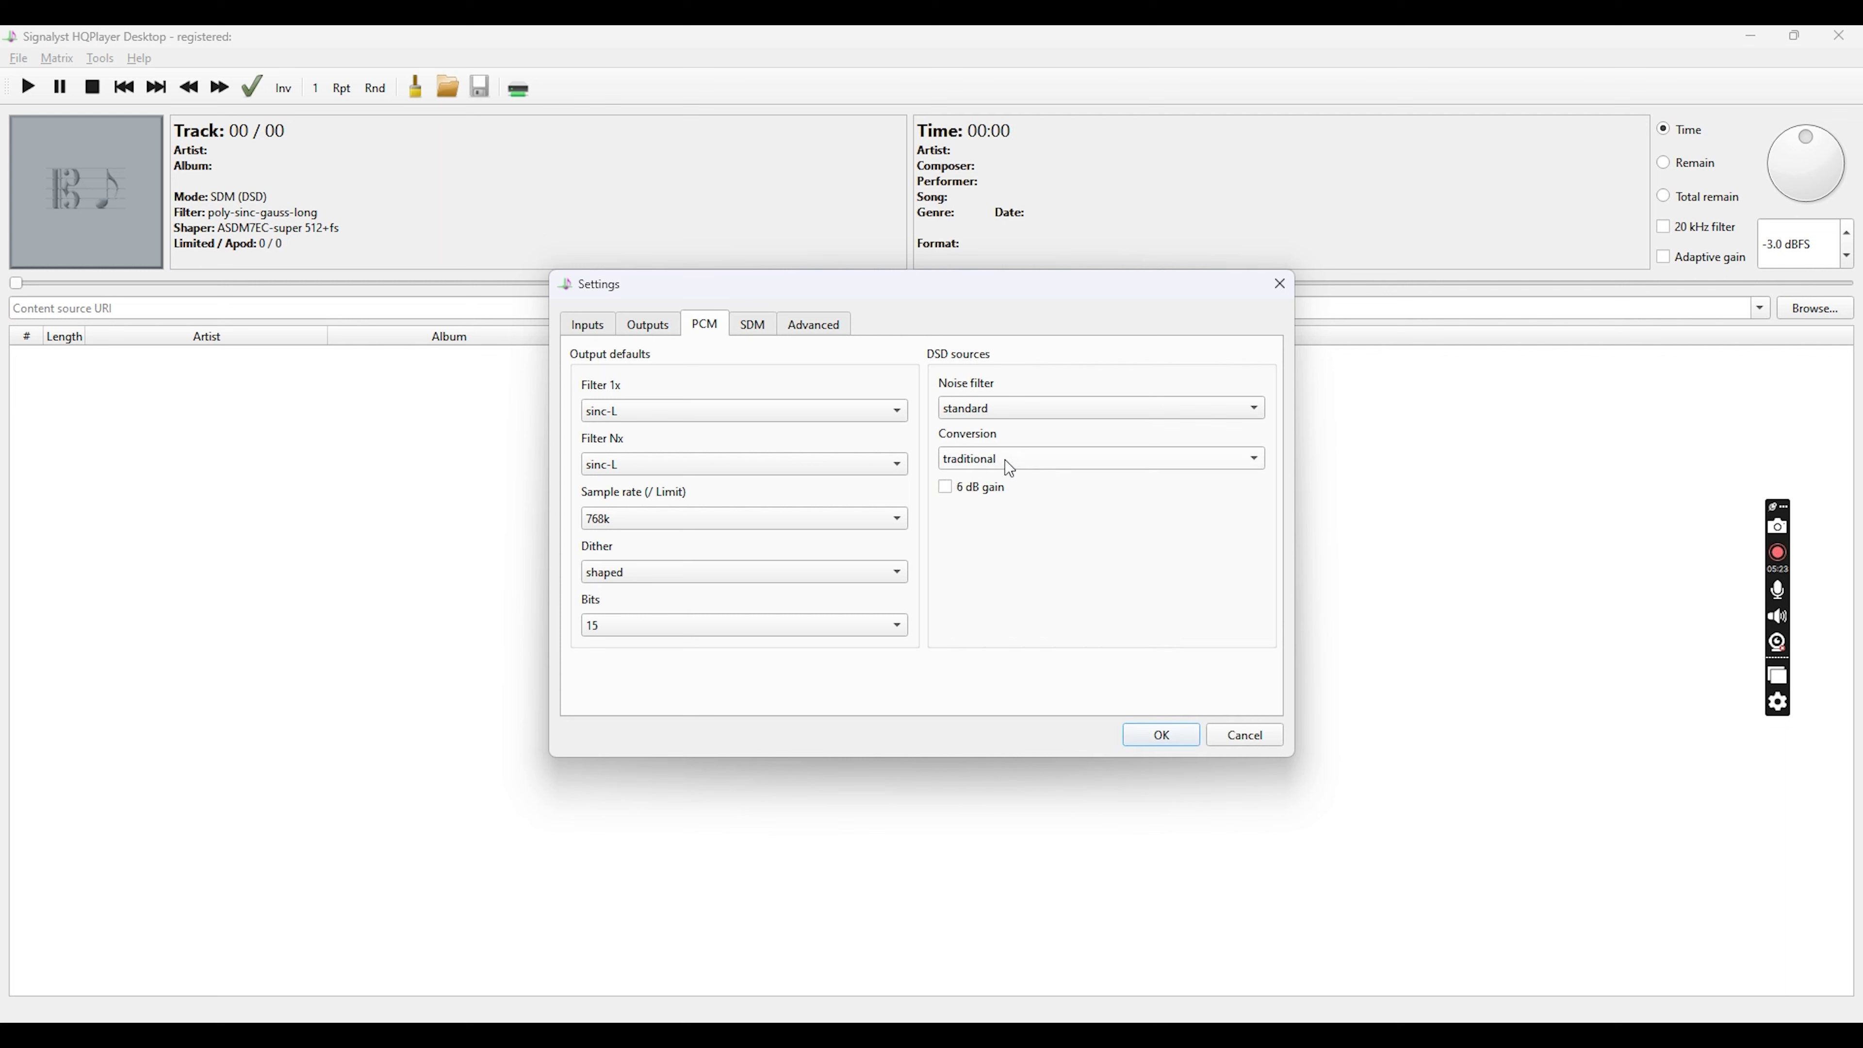
left_click(758, 325)
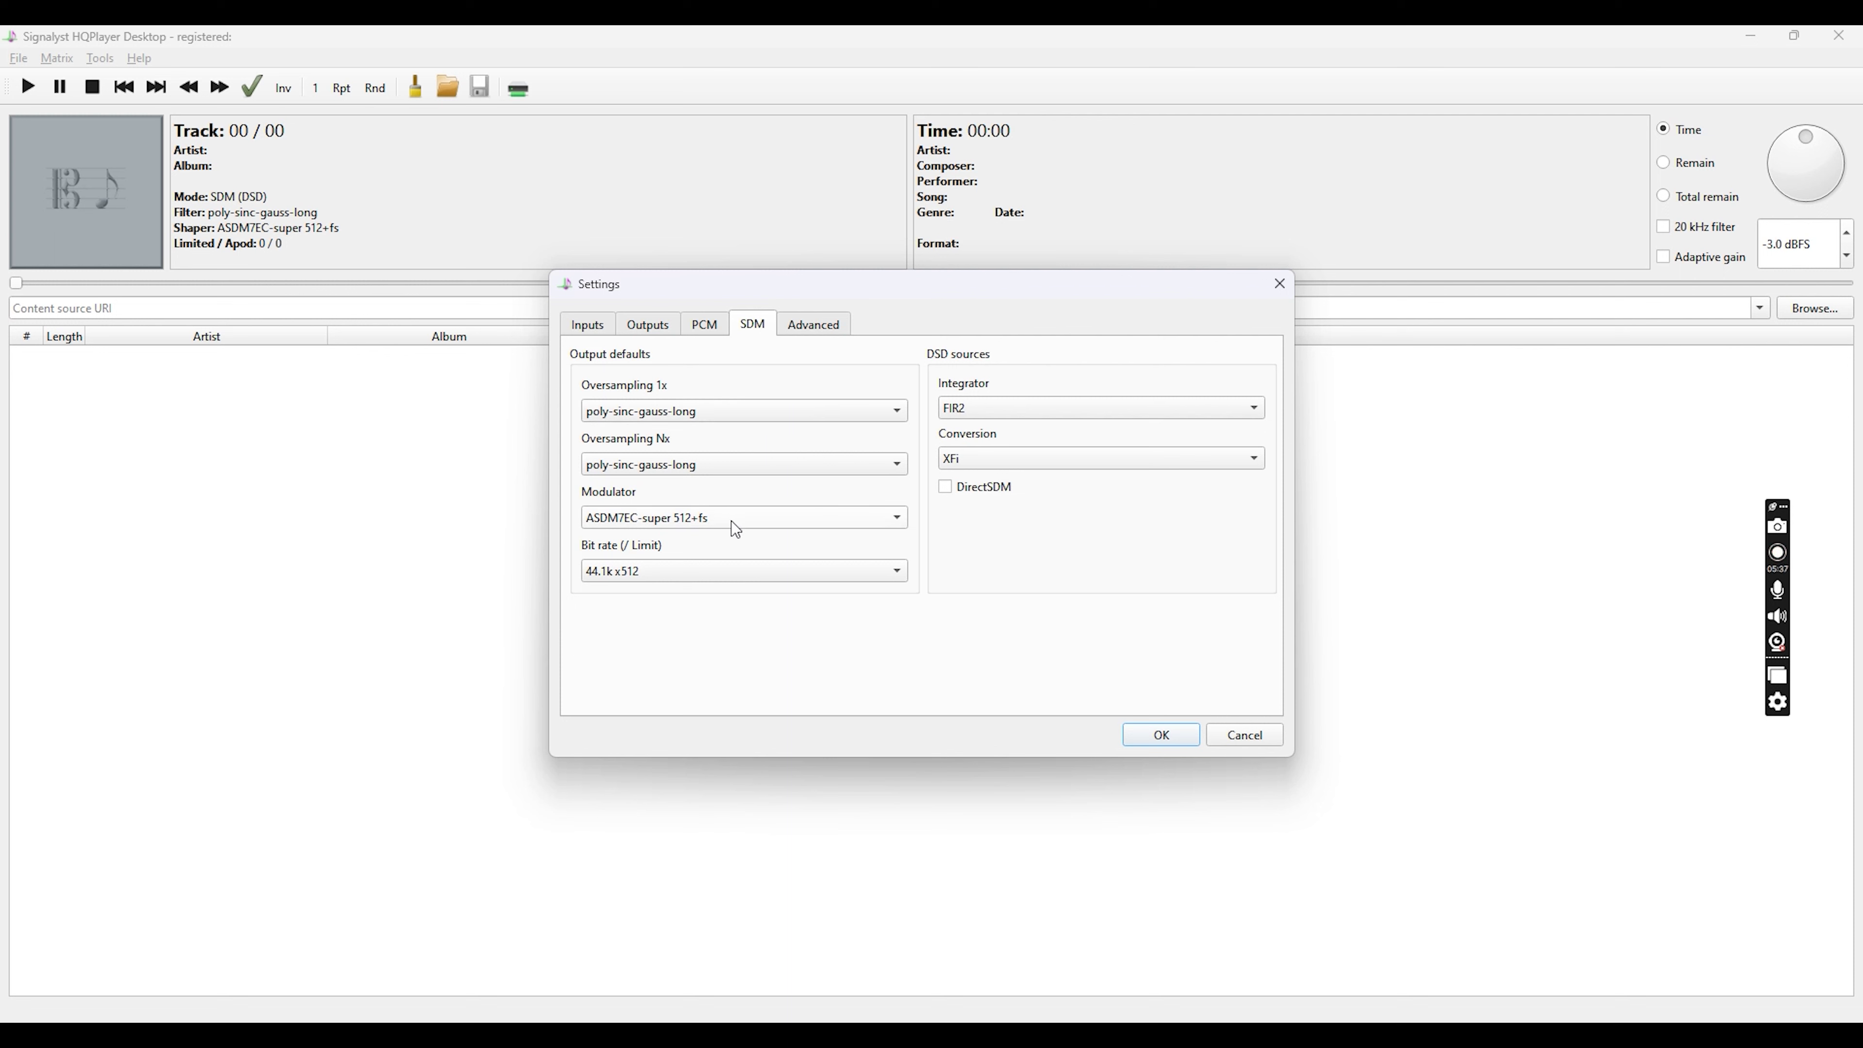
Keep the SDM bit rate at 44.1k x512.
left_click(740, 572)
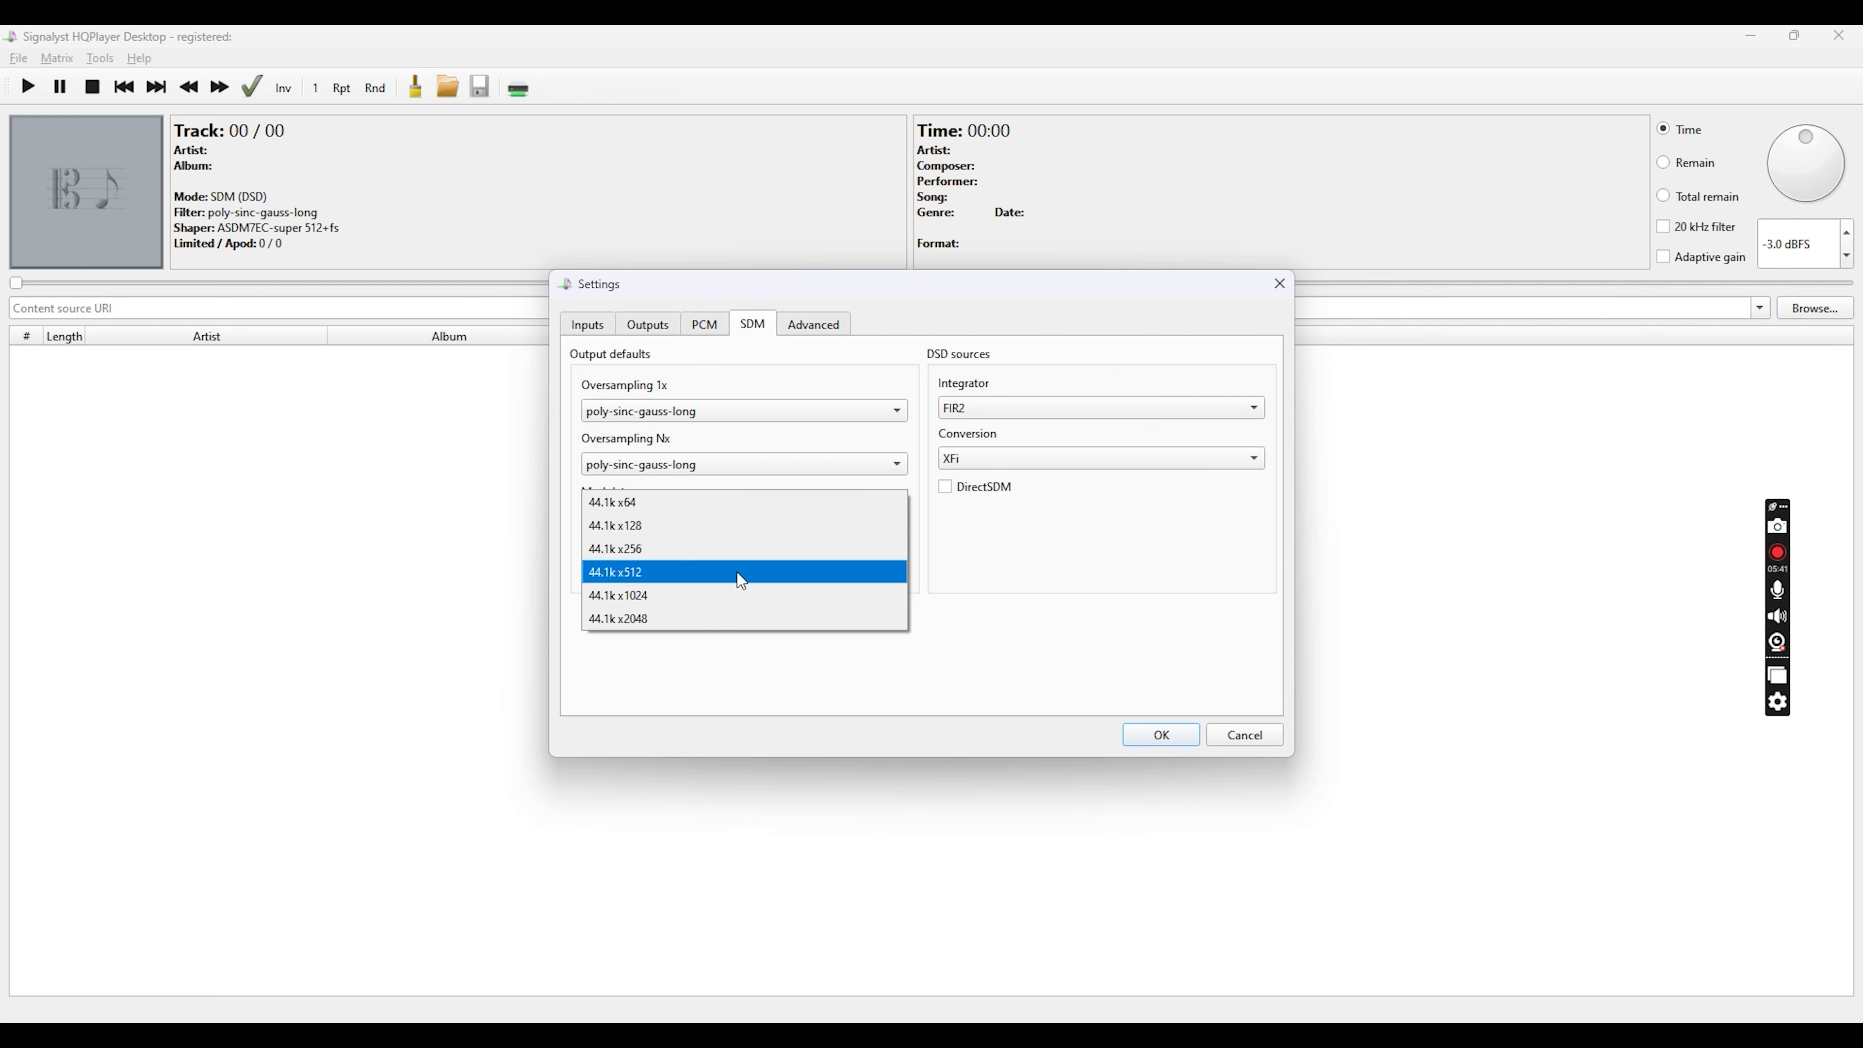
left_click(736, 571)
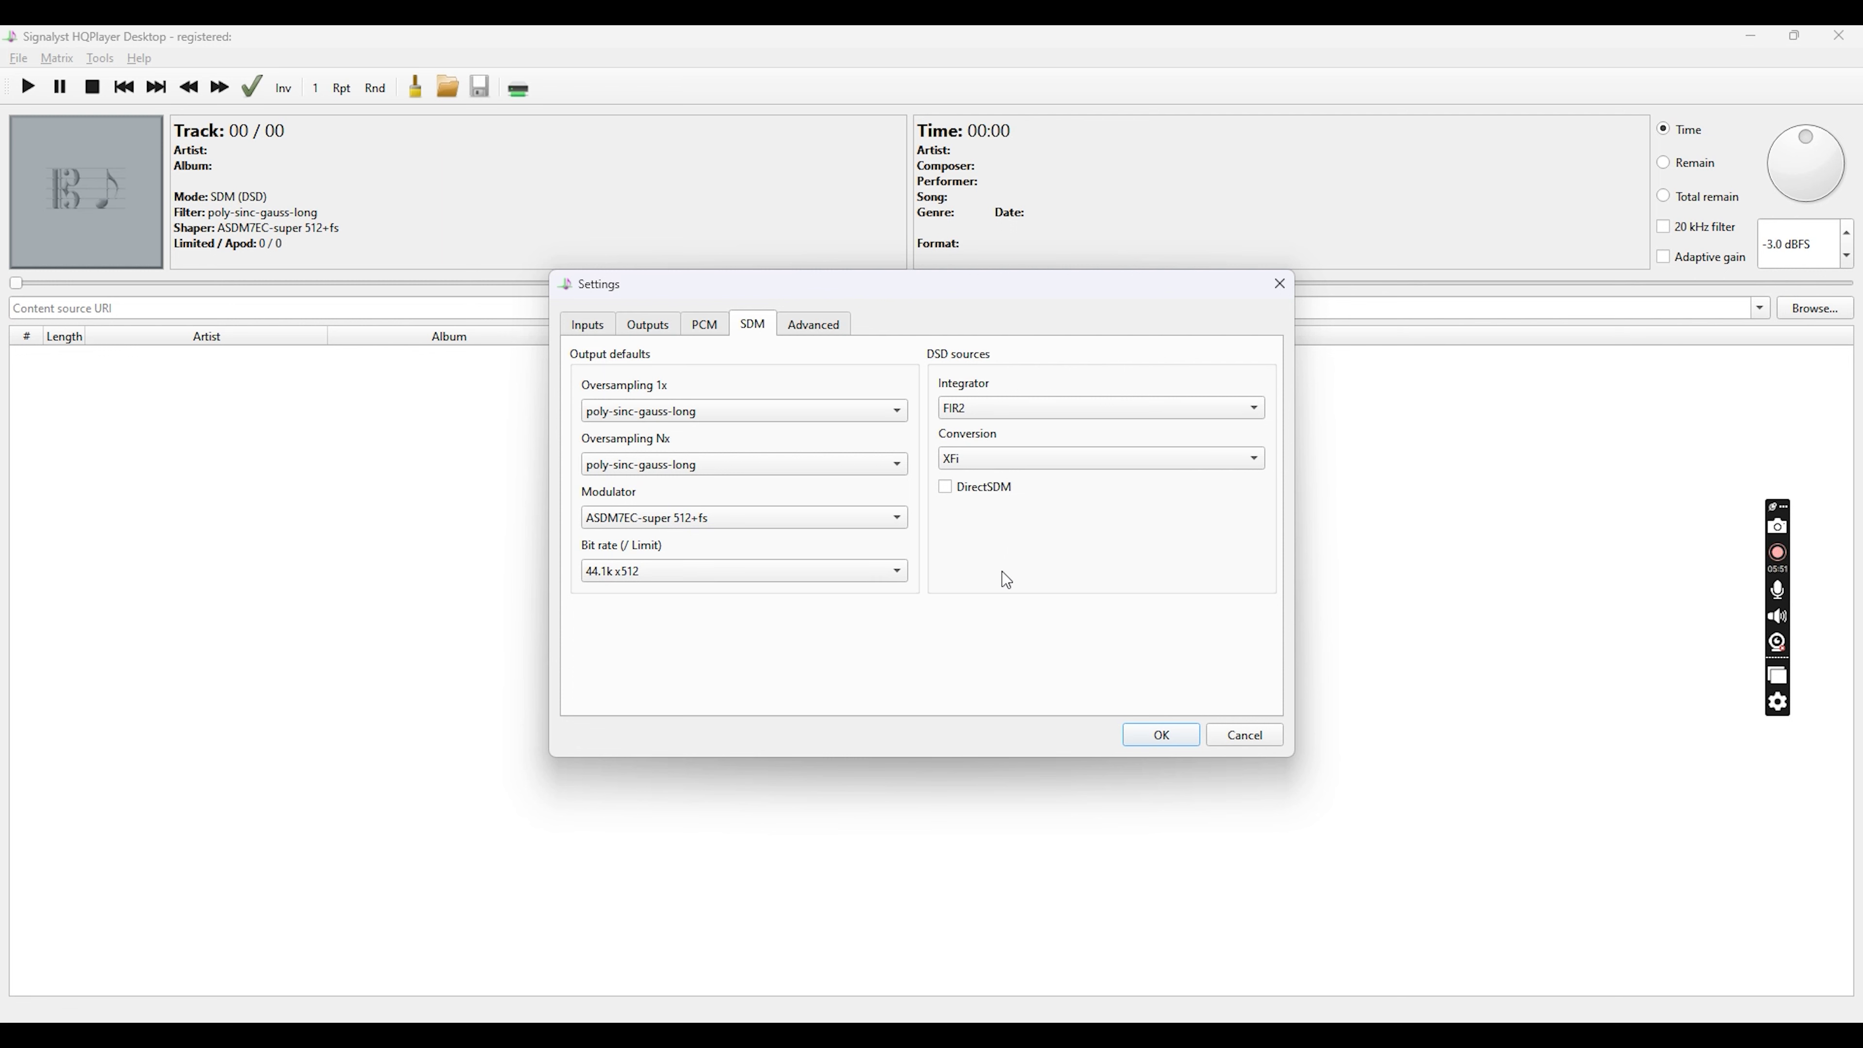
left_click(834, 334)
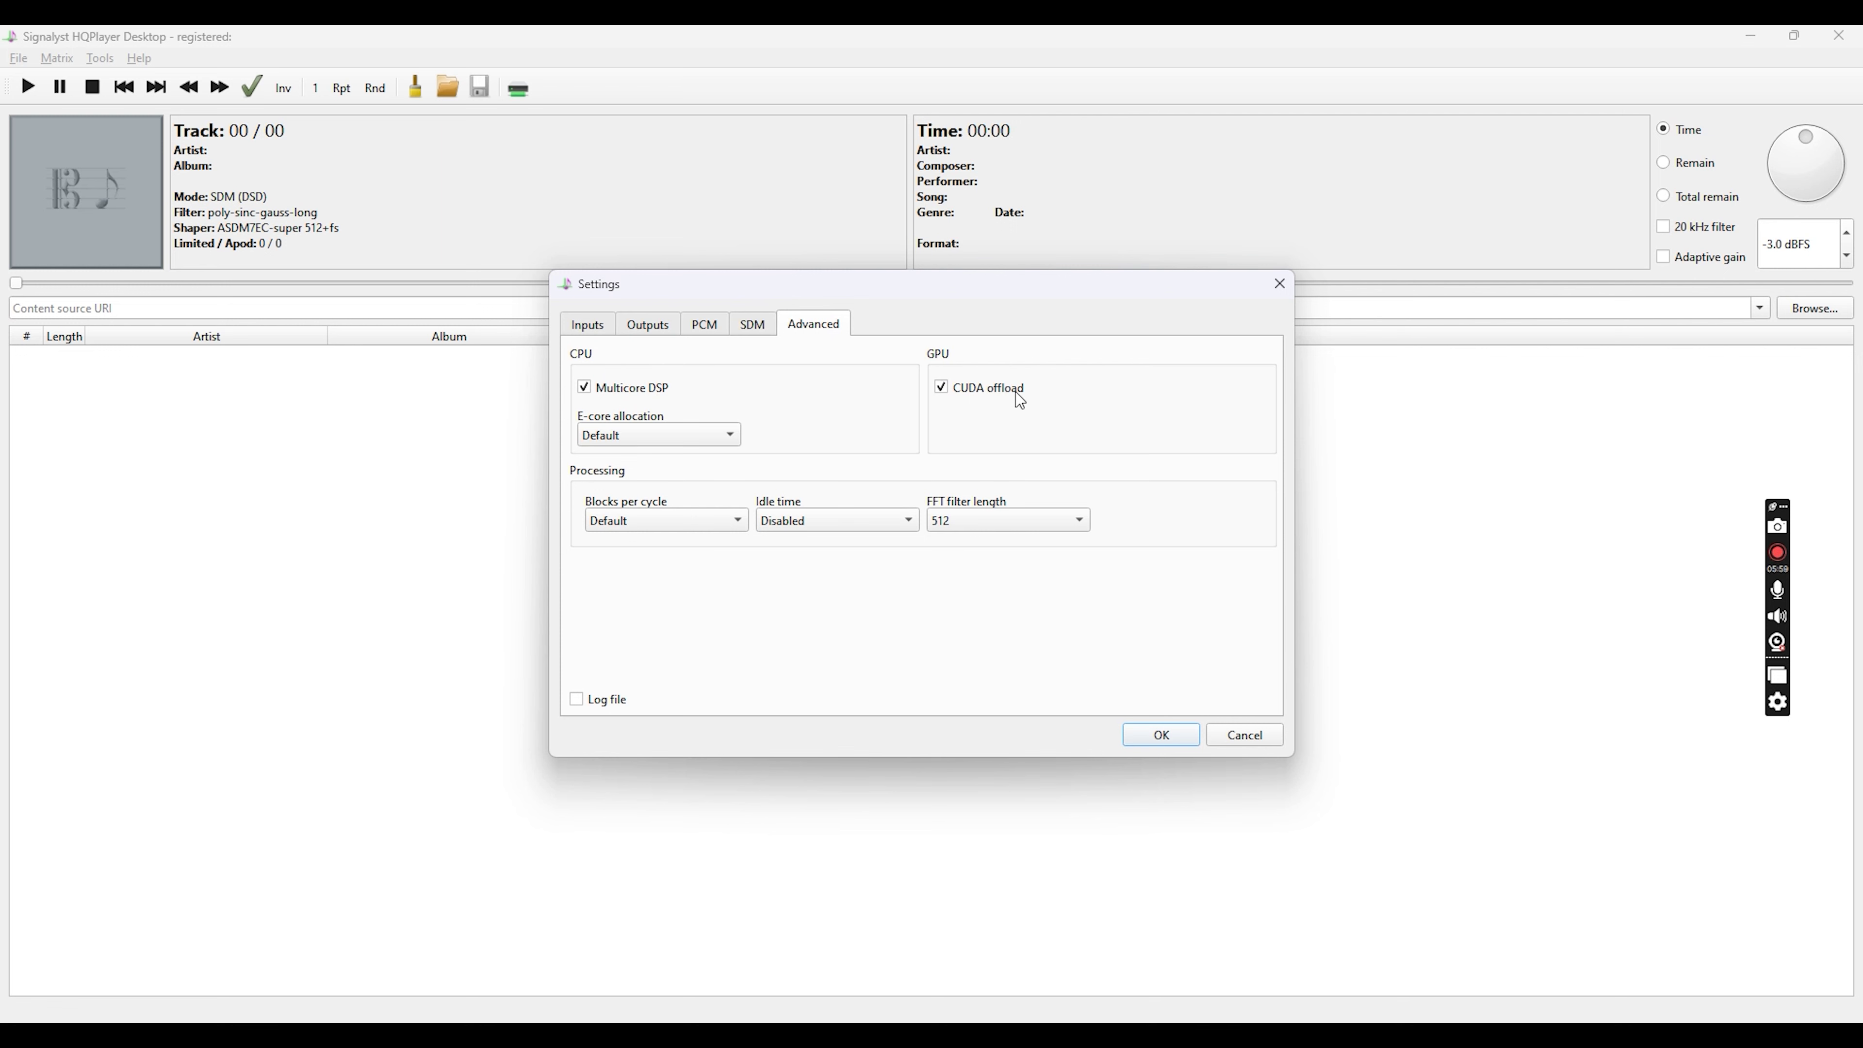
Review the CUDA offload and Multicore DSP options, then close Settings without applying changes.
mouse_move(989, 389)
mouse_move(904, 383)
left_click(756, 329)
key("Left")
key("Left")
key("Left")
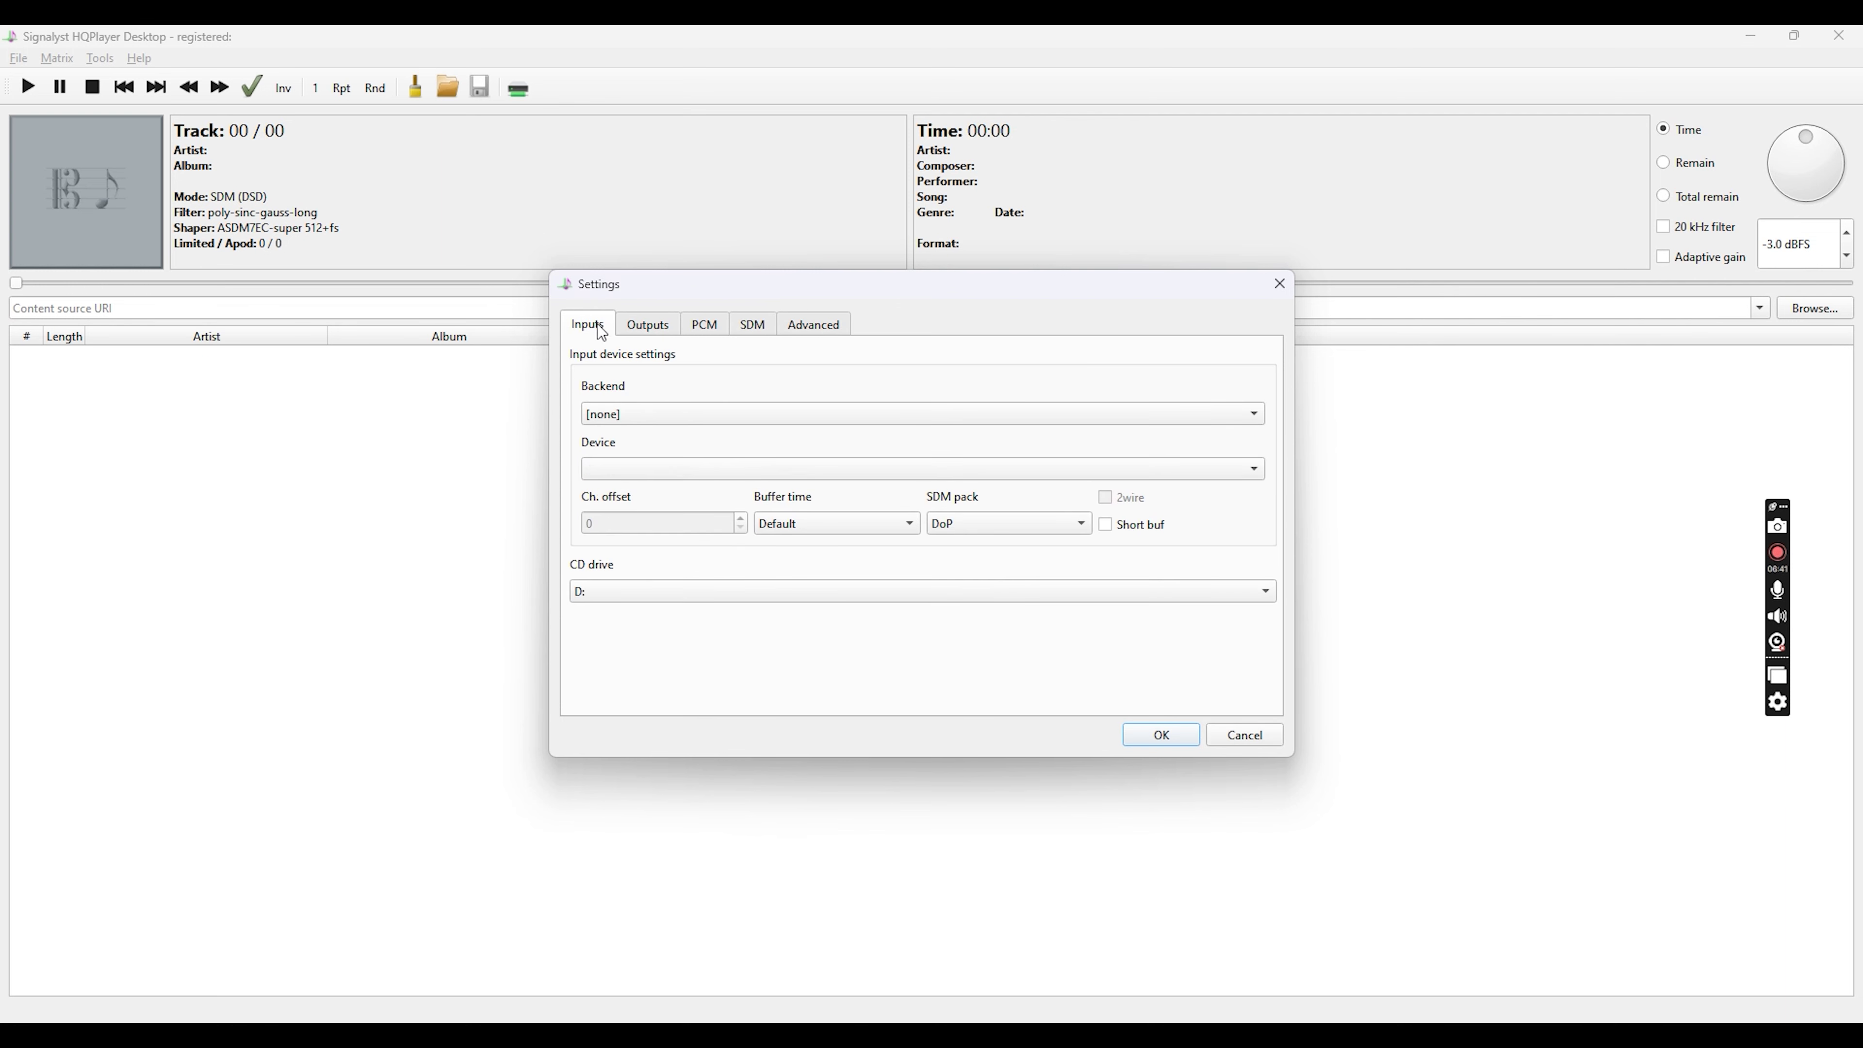
left_click(762, 326)
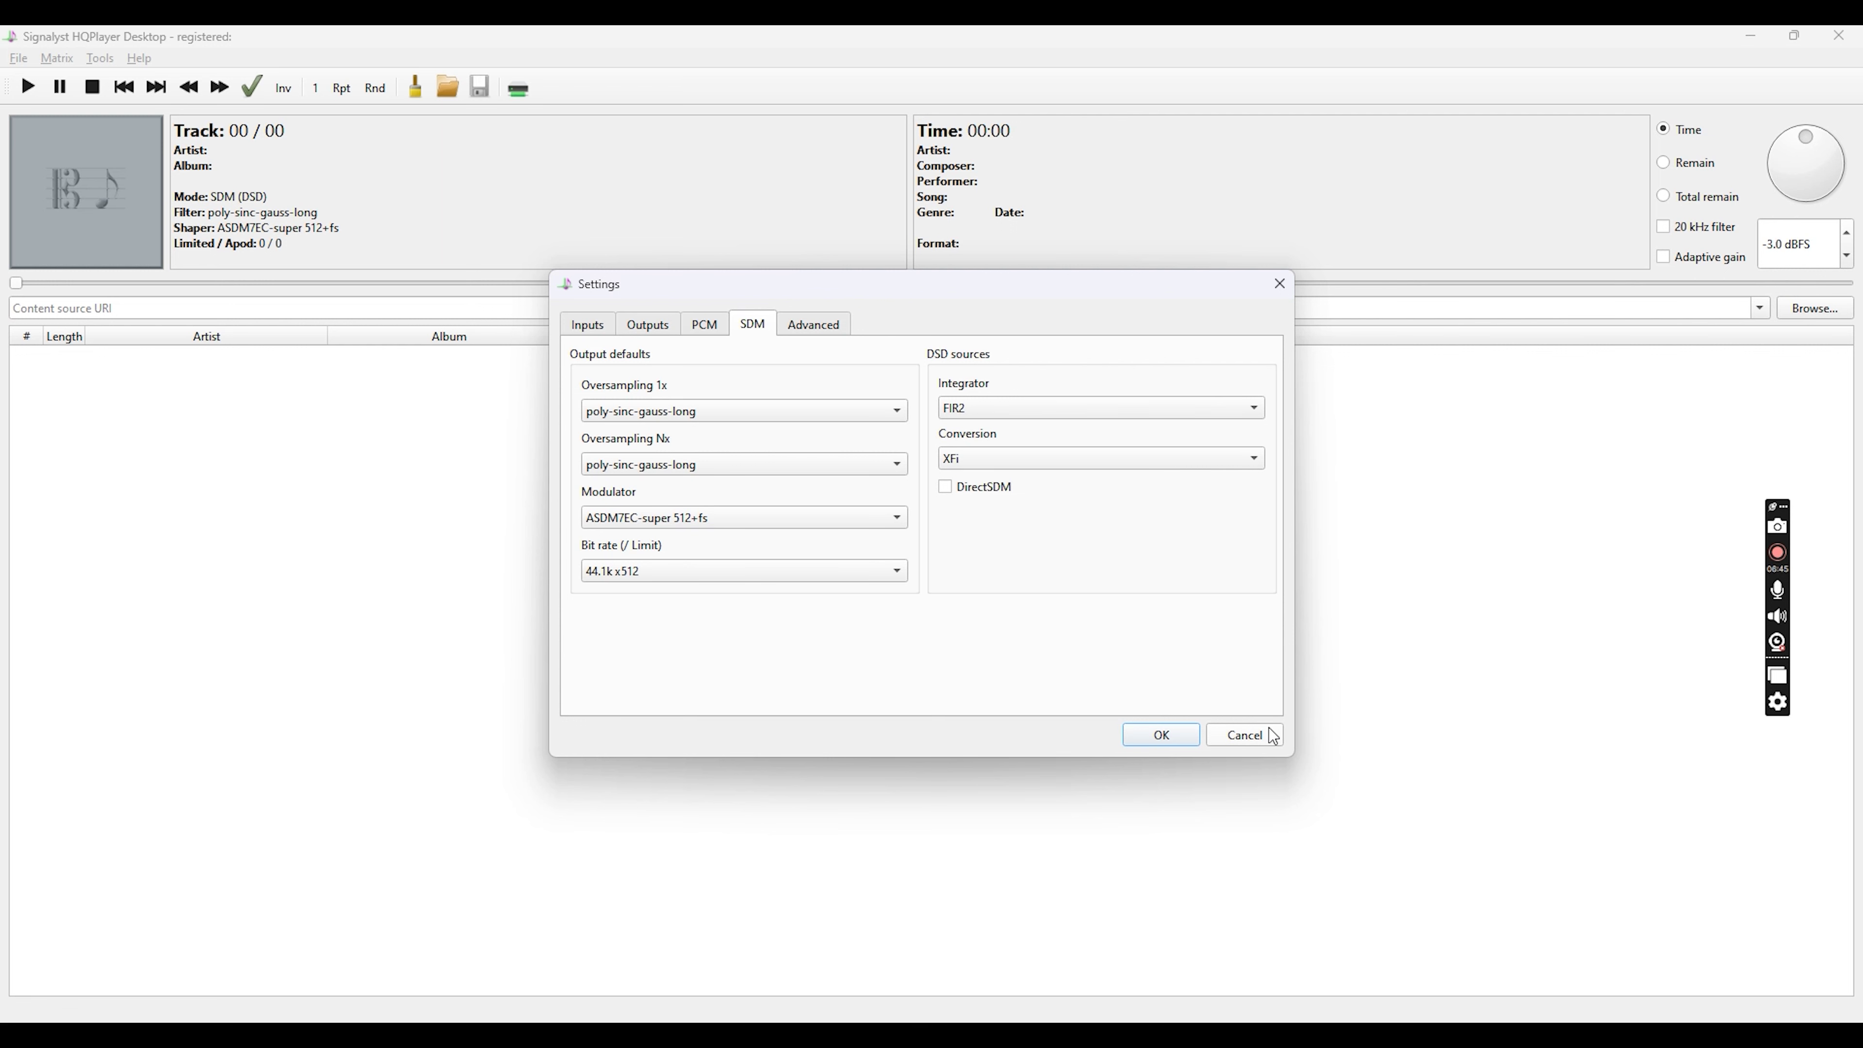
left_click(1244, 736)
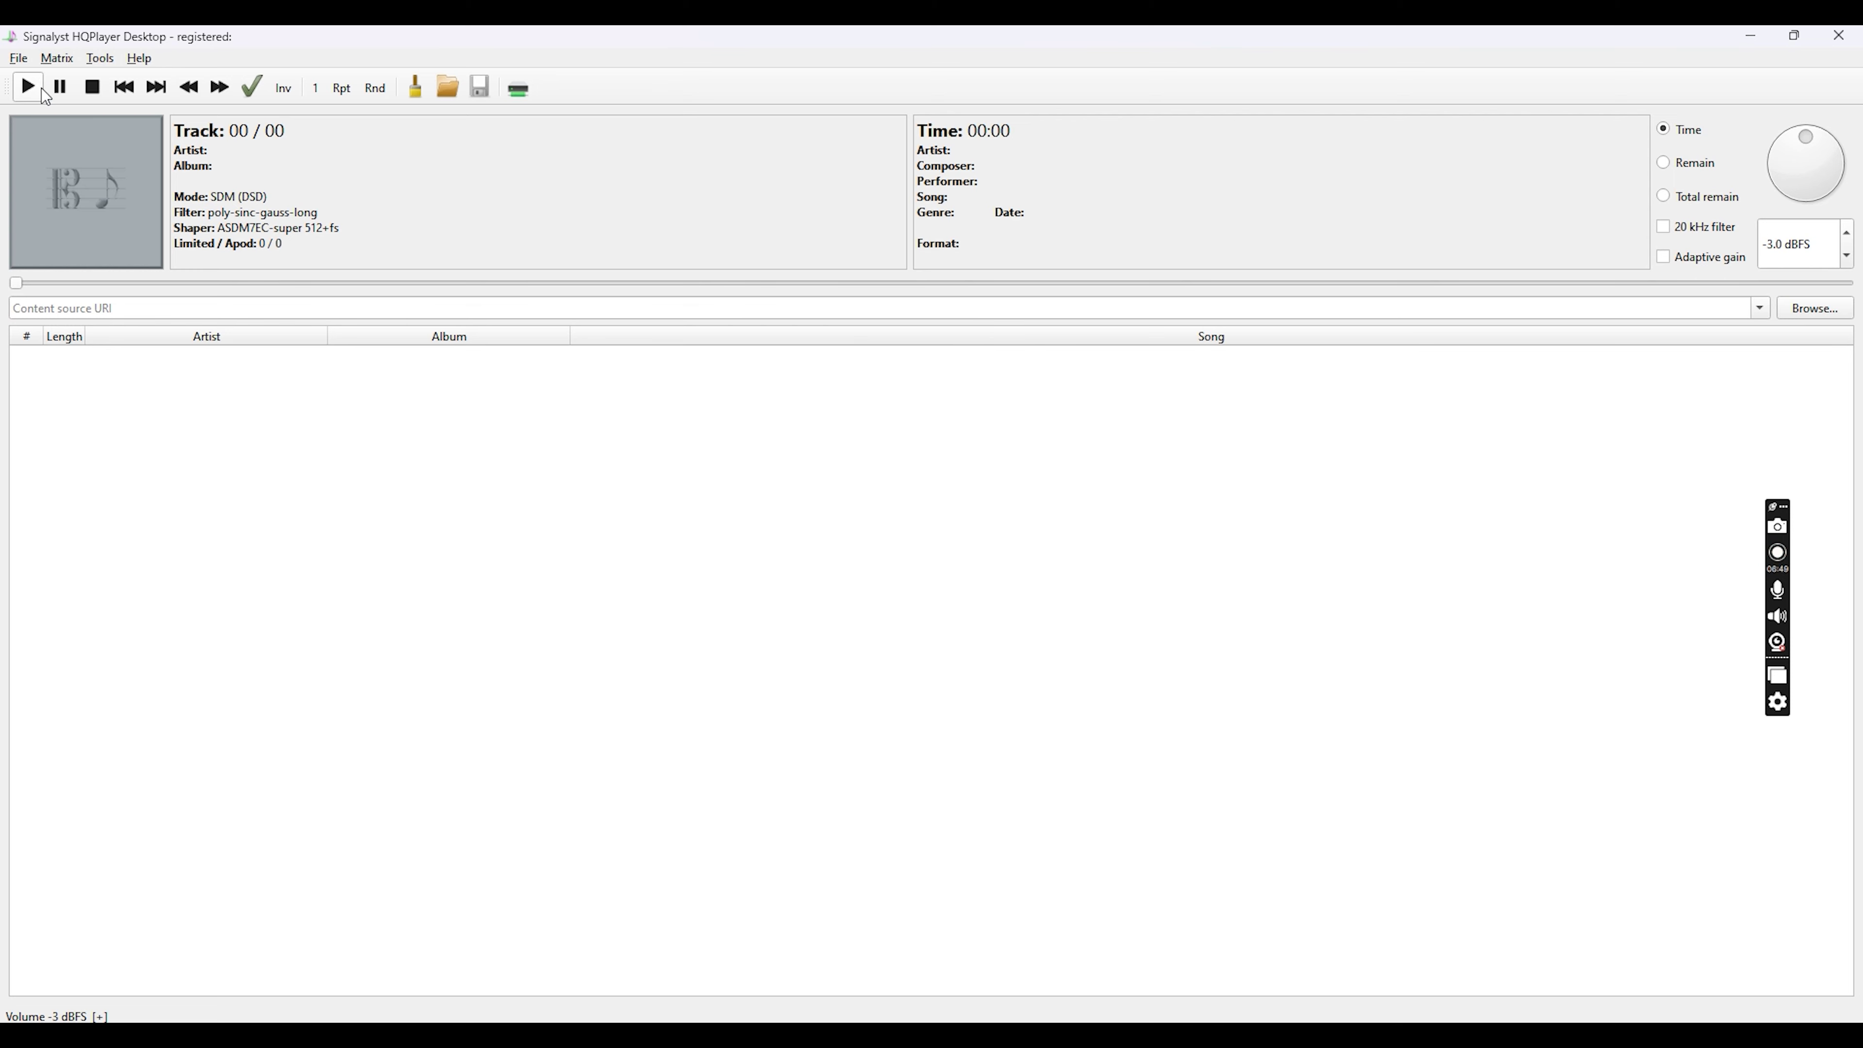
Export the current settings to an XML file named Gustard R26 DSD.
left_click(20, 59)
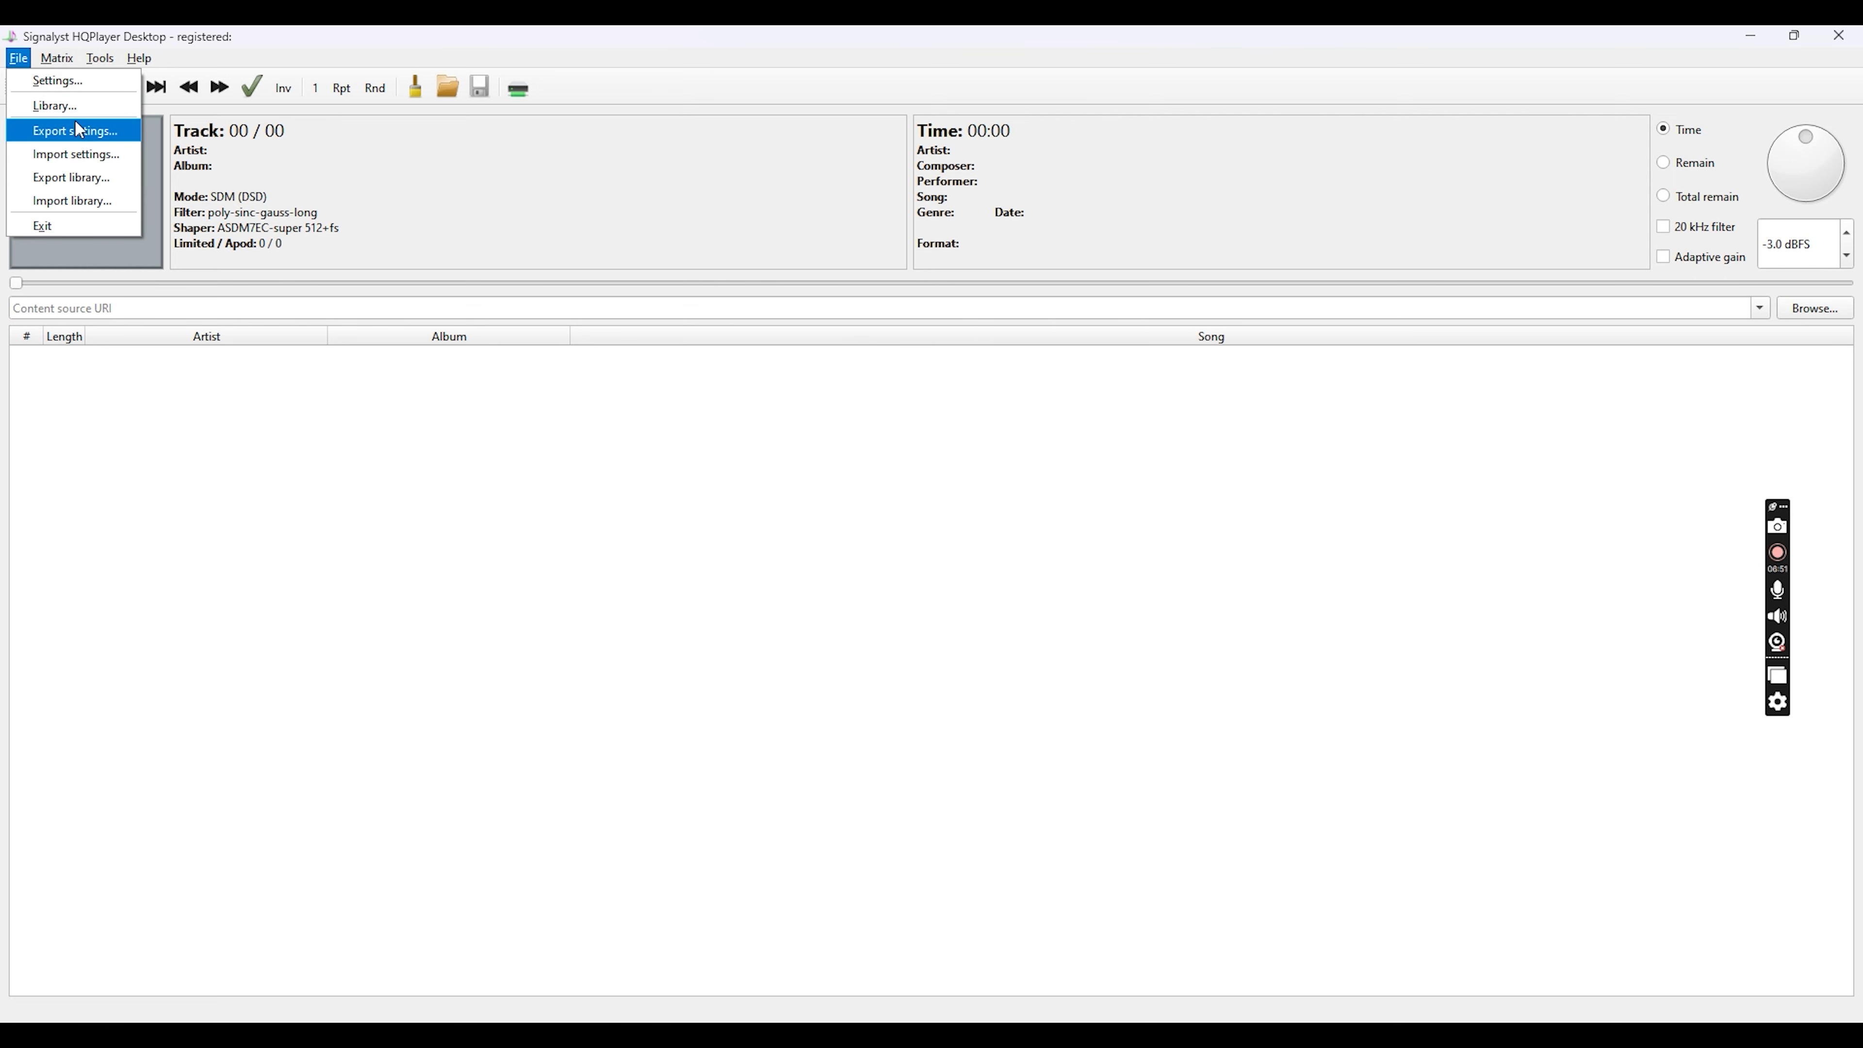
left_click(86, 142)
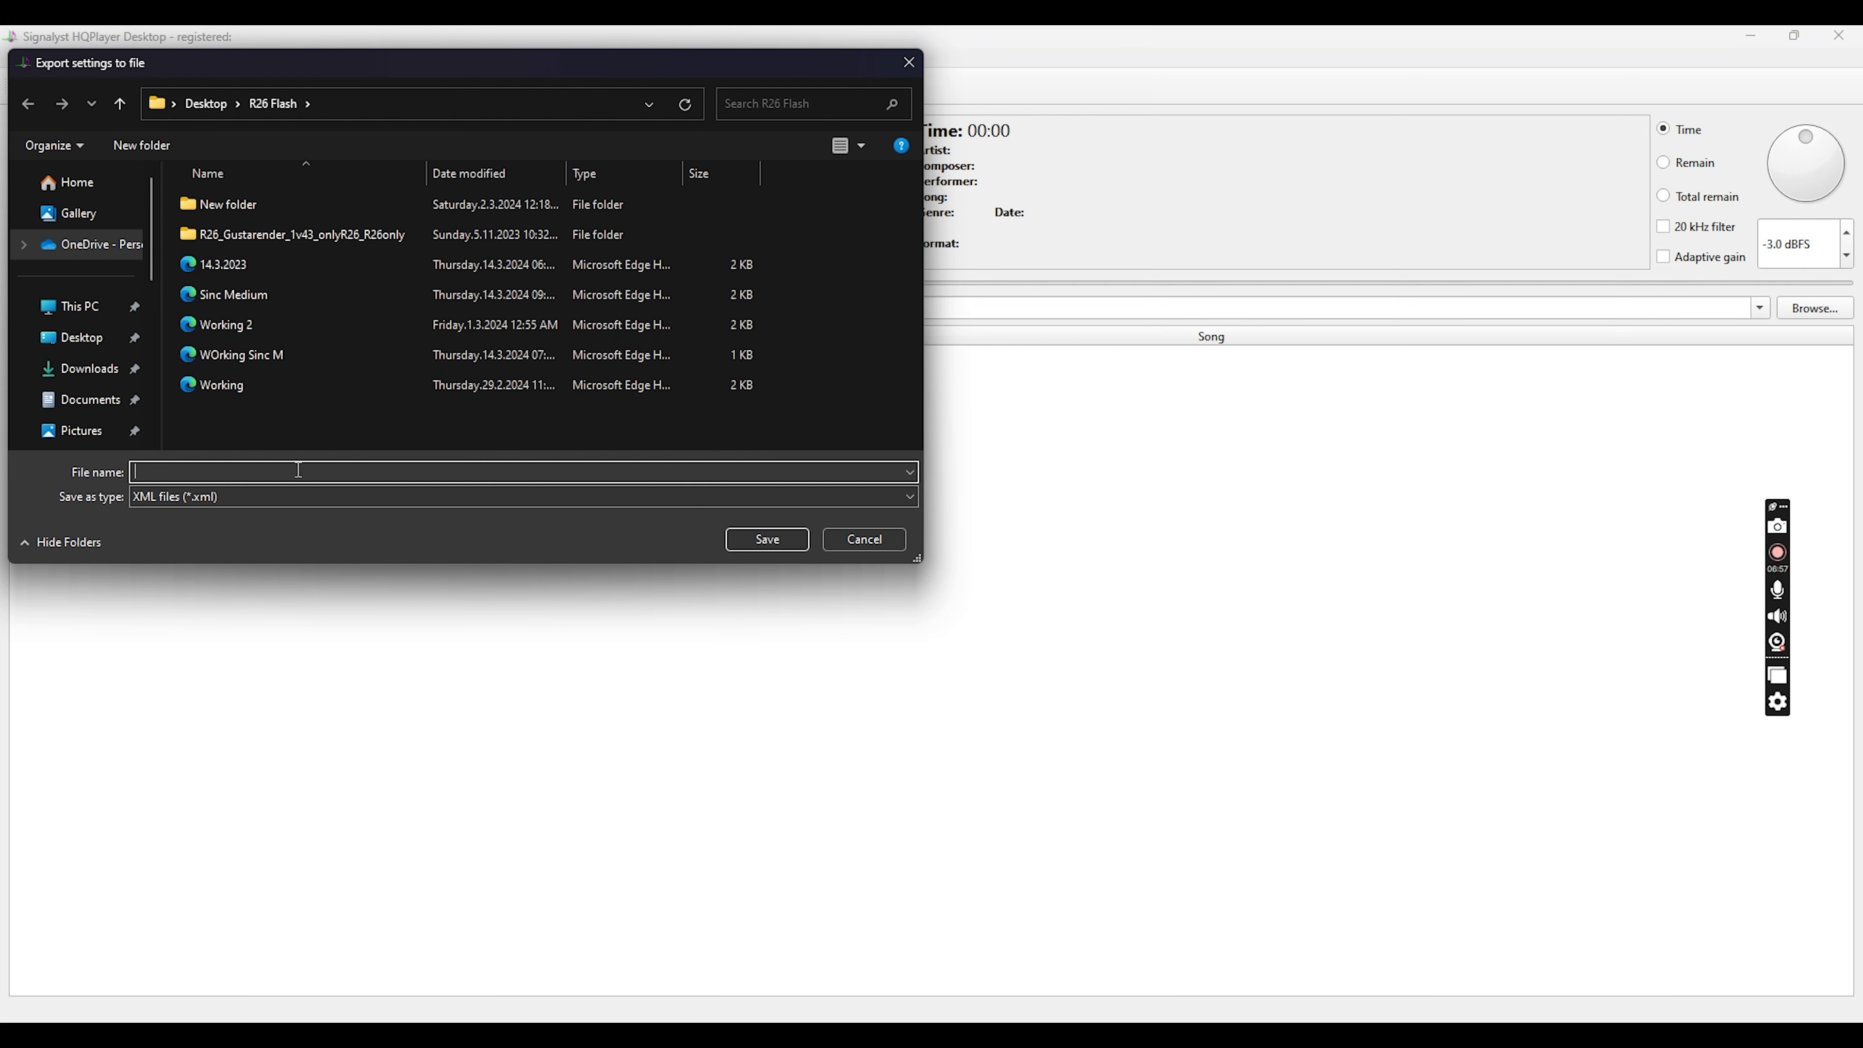
type("Gustard R26 DSD")
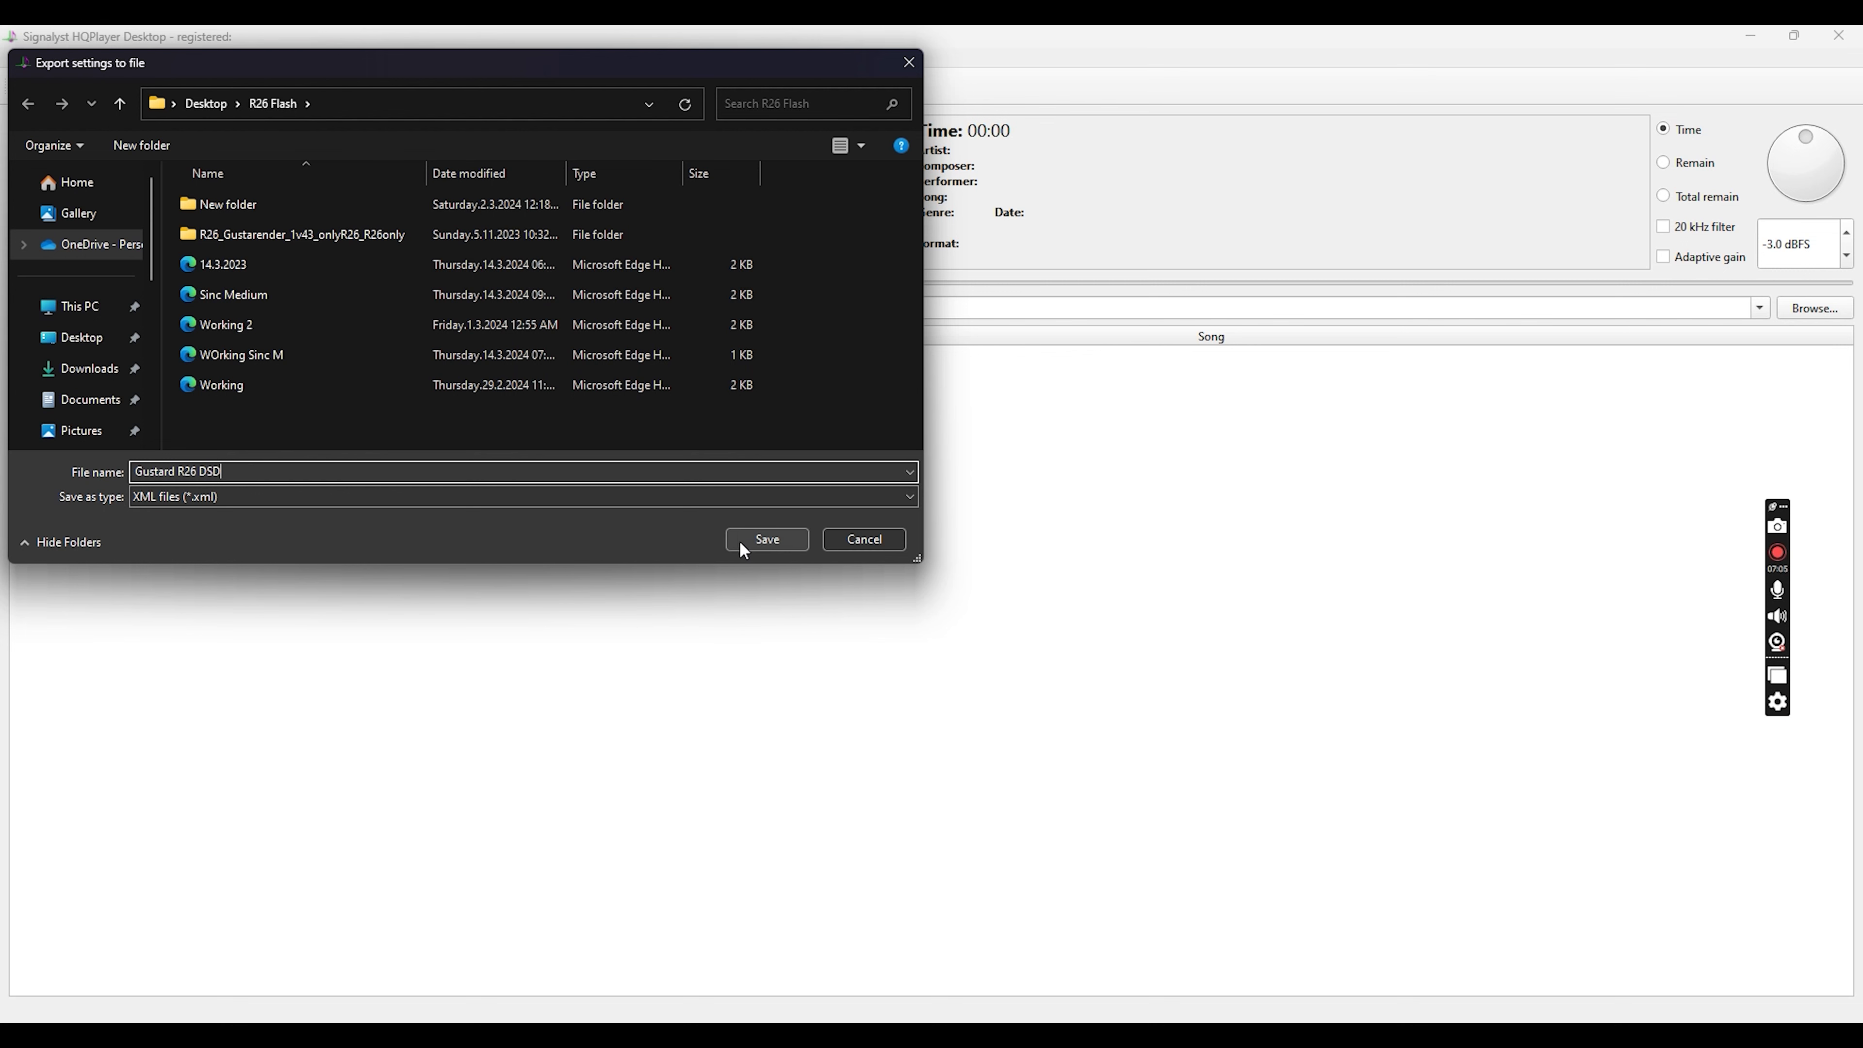
left_click(762, 542)
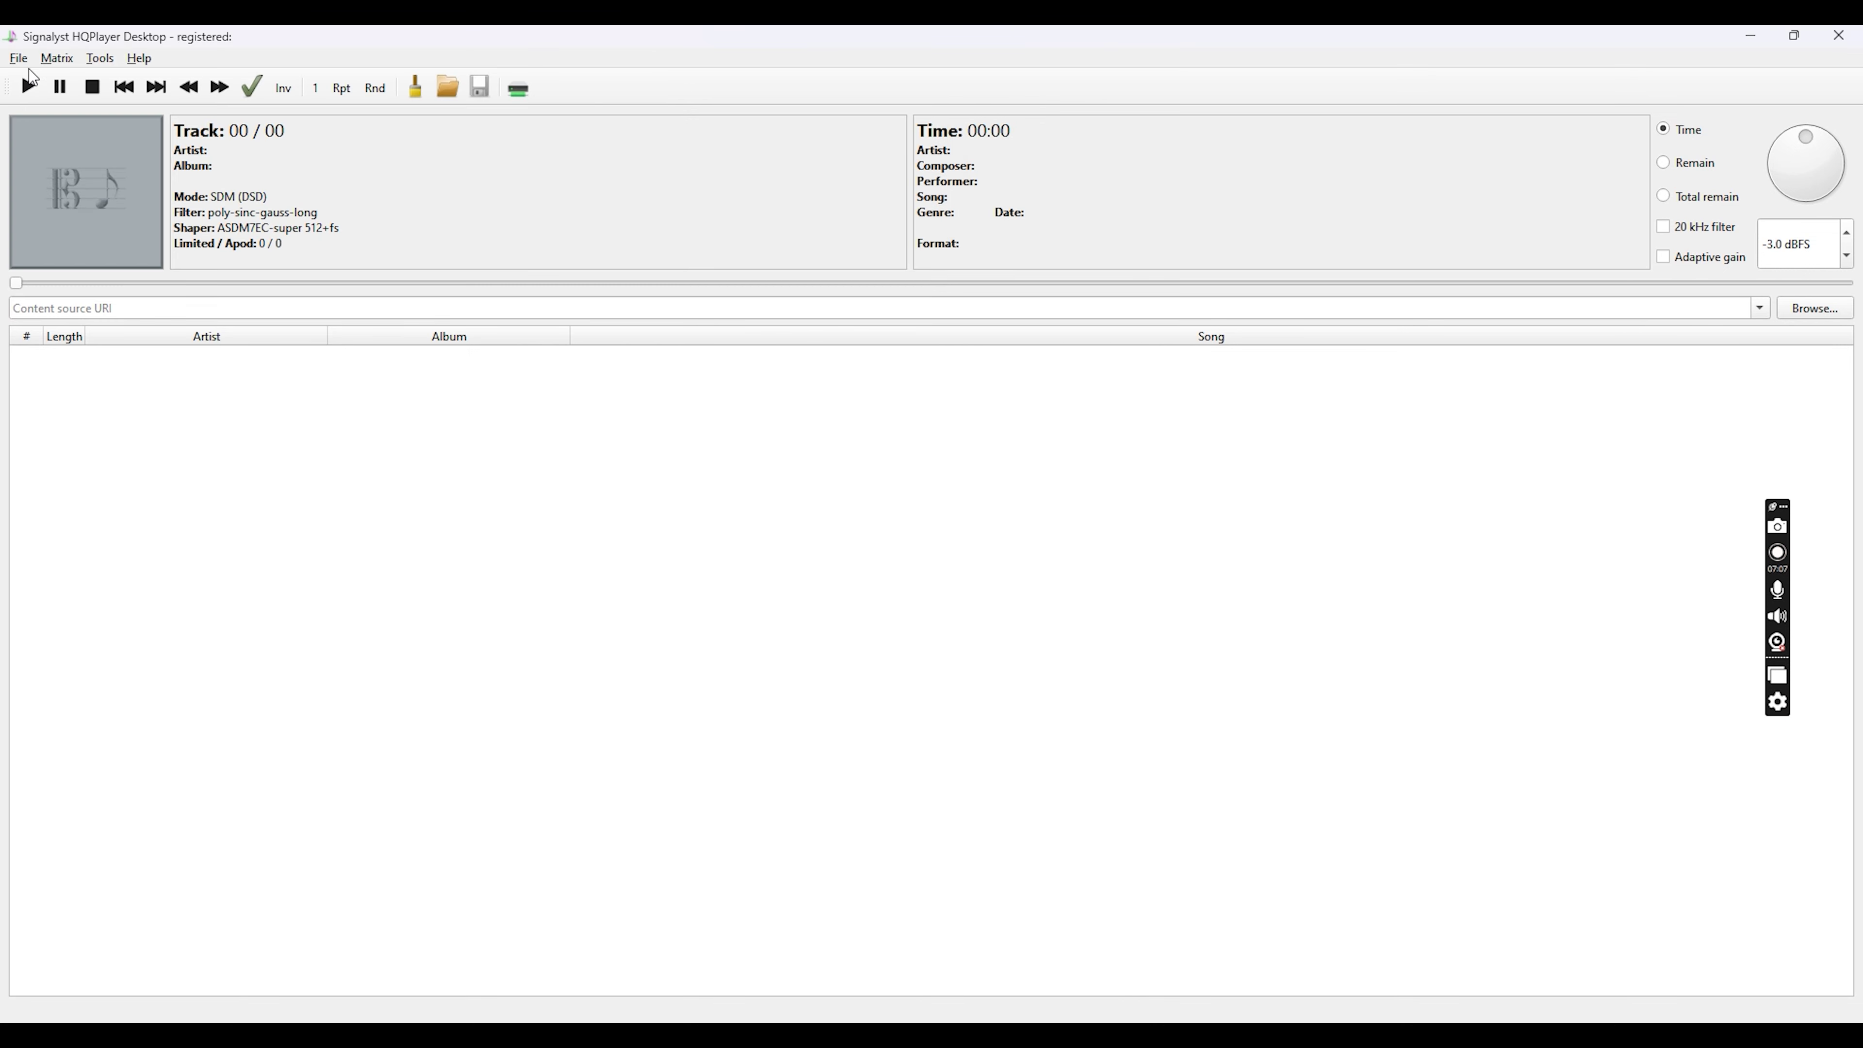
Locate Gustard R26 DSD in the import settings dialog, then cancel without loading it.
left_click(18, 57)
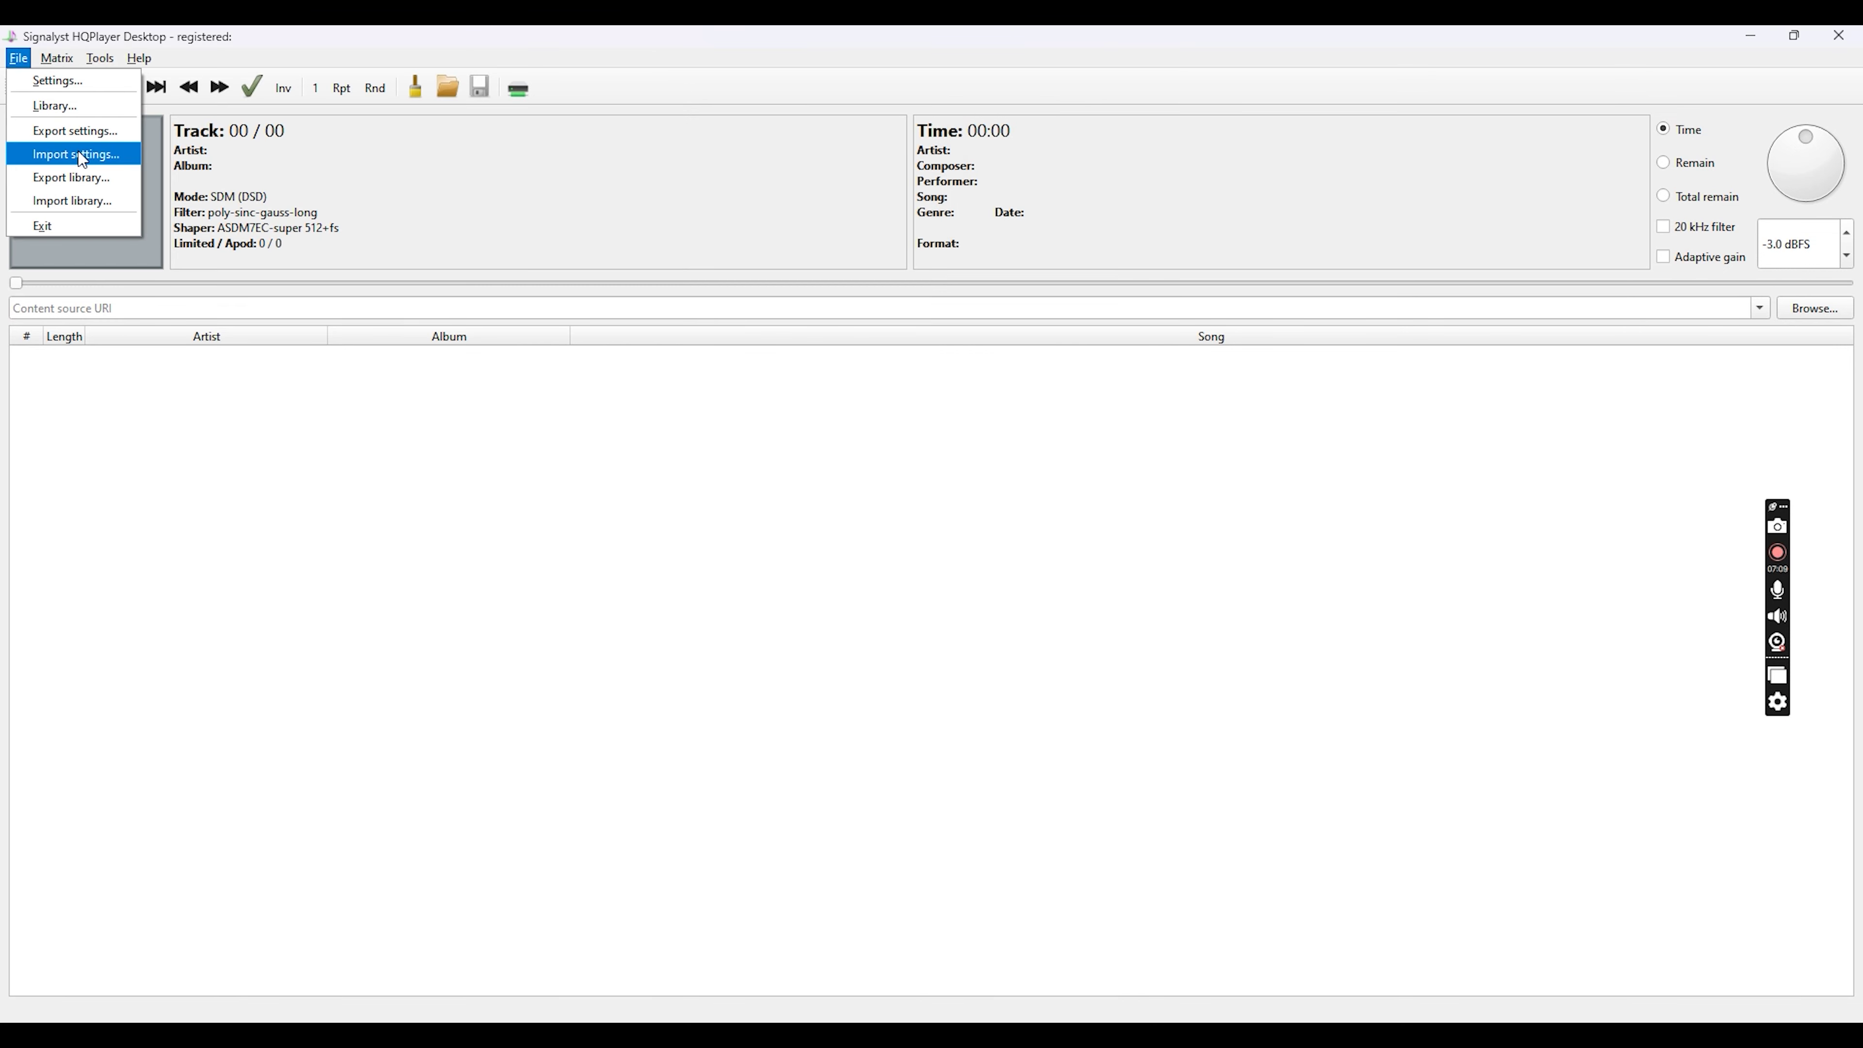
left_click(82, 160)
left_click(250, 295)
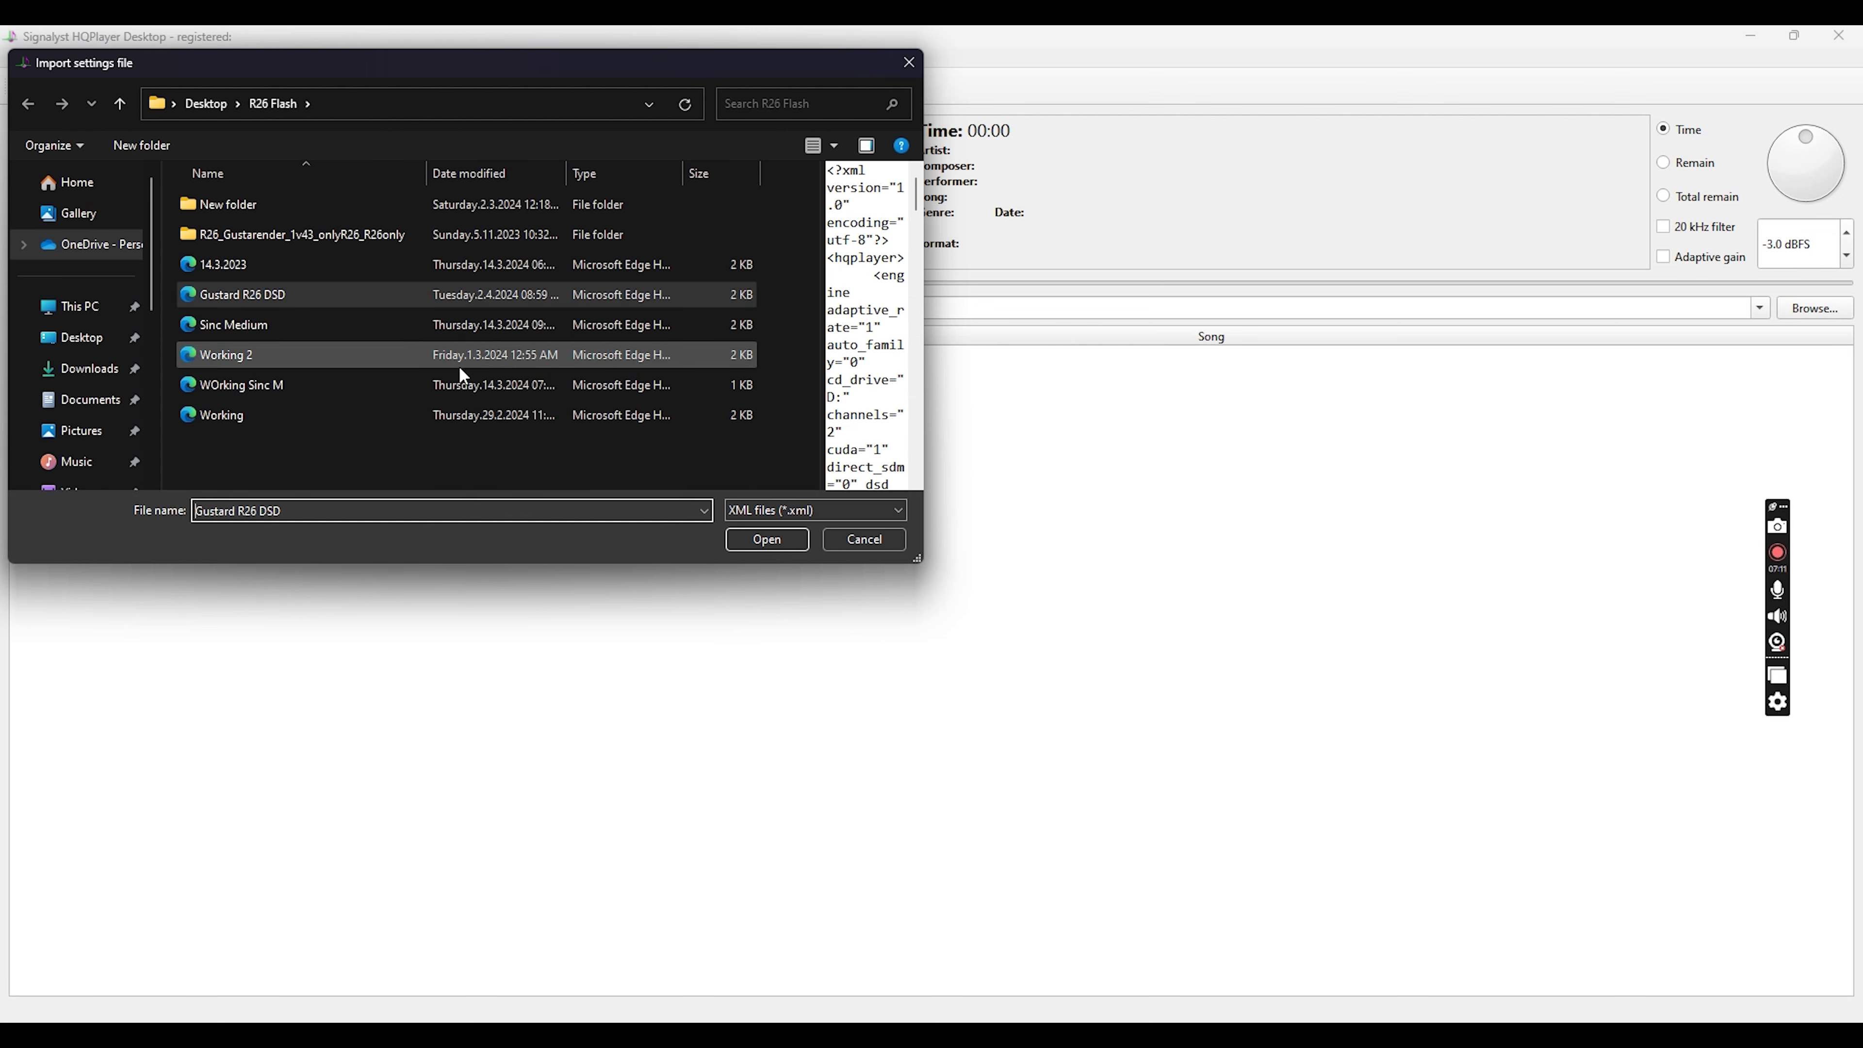
left_click(851, 543)
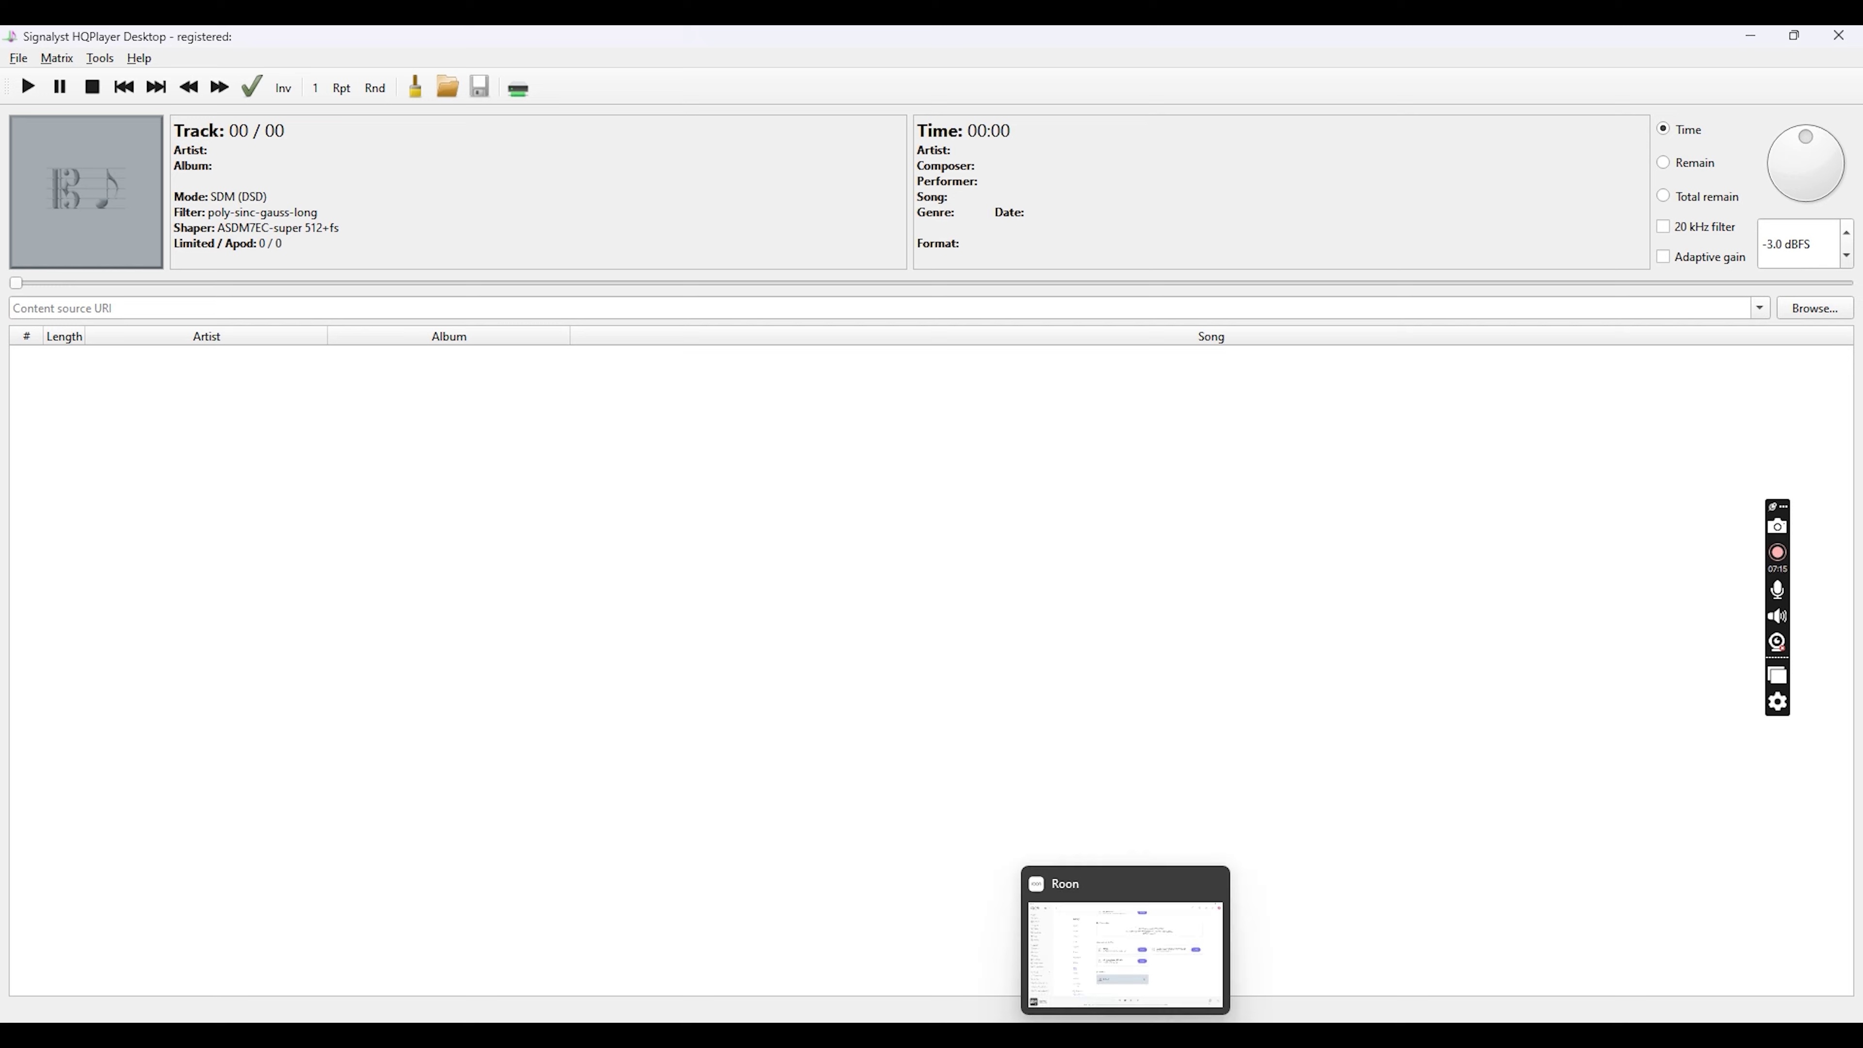
Open The Nightfly from Roon's recently played albums and confirm R26 as the playback zone.
left_click(1126, 1036)
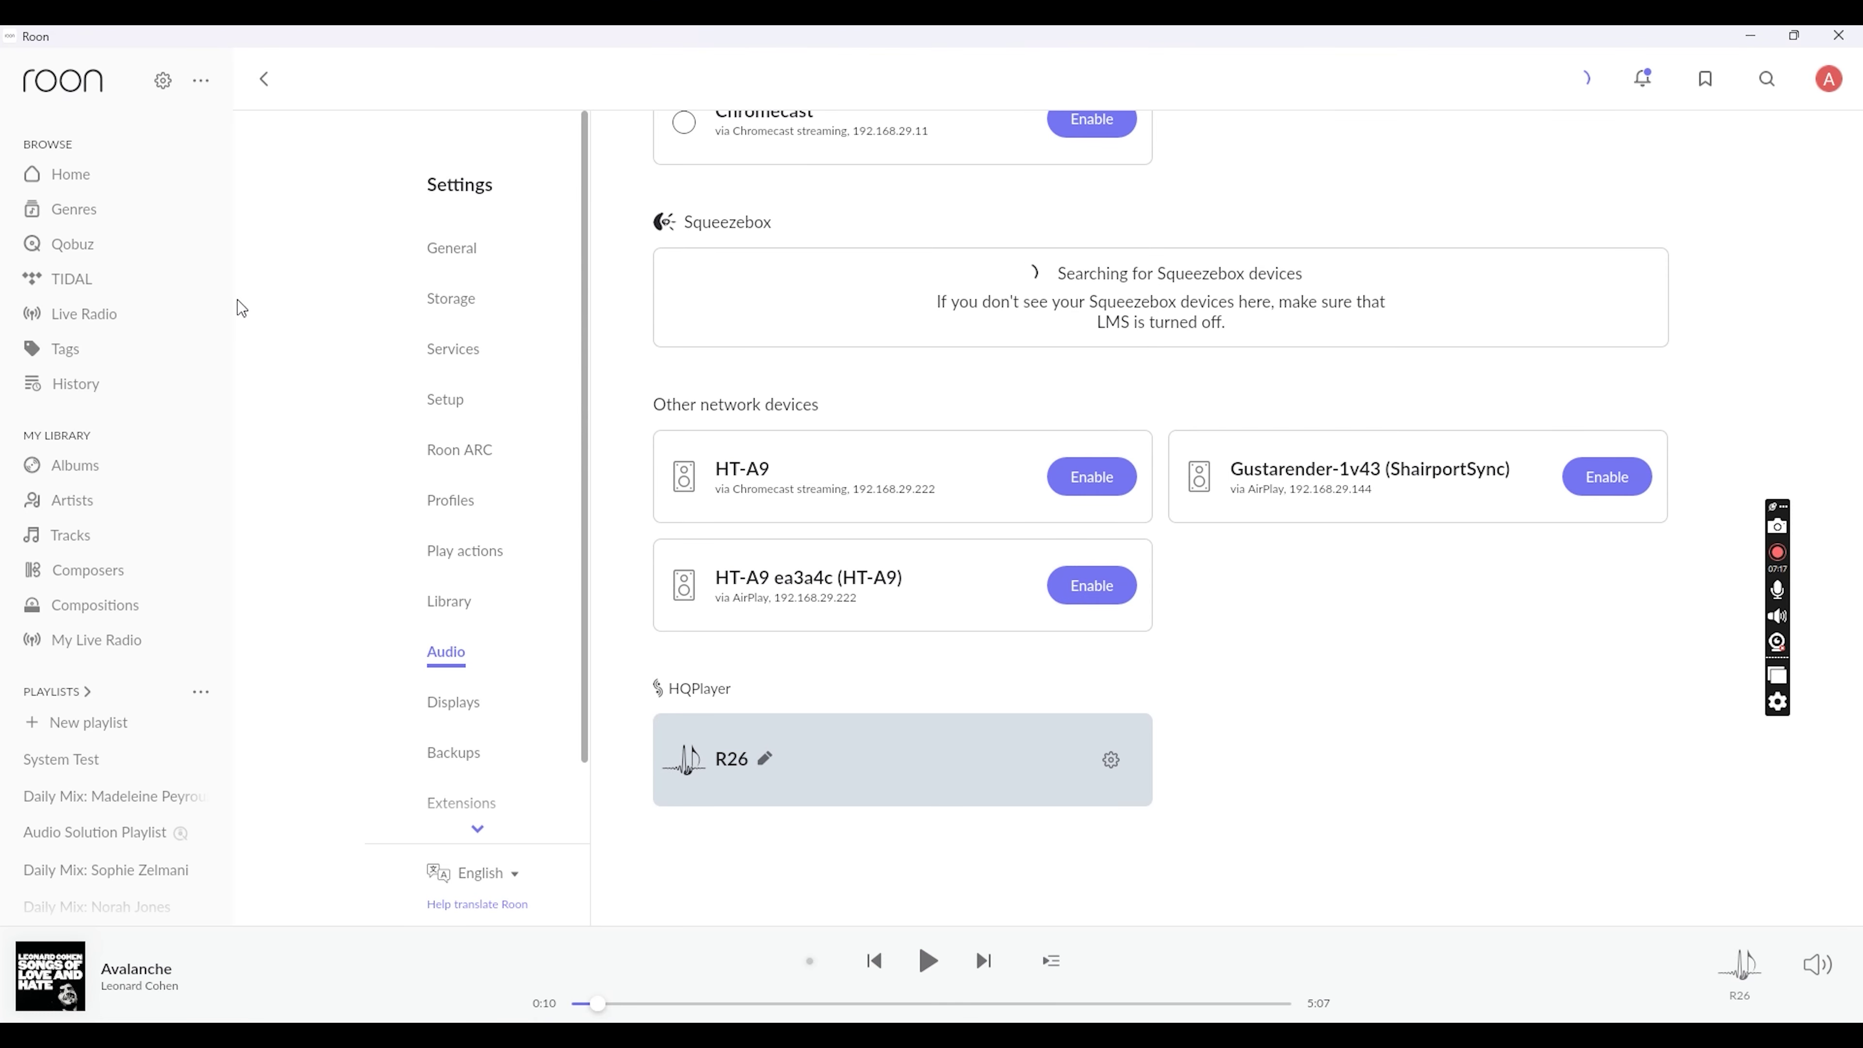
left_click(73, 176)
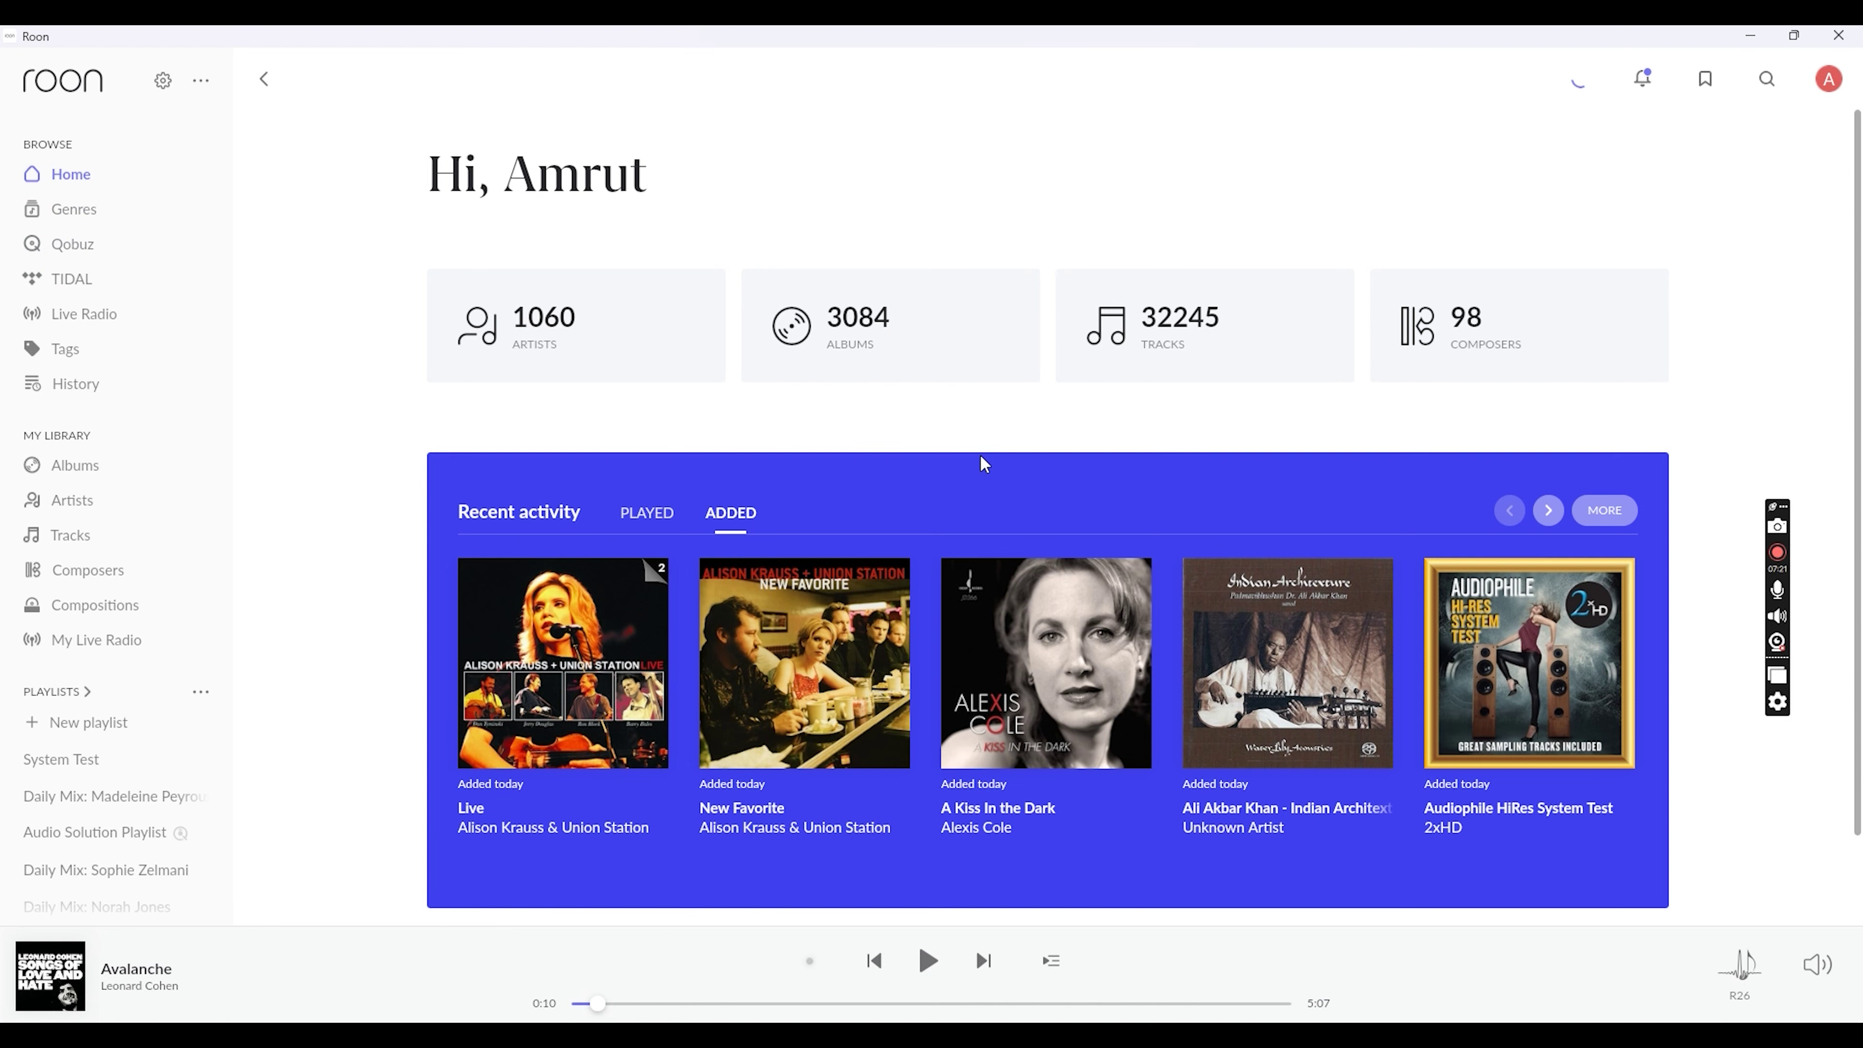
scroll(997, 484, "down", 1)
scroll(997, 483, "up", 1)
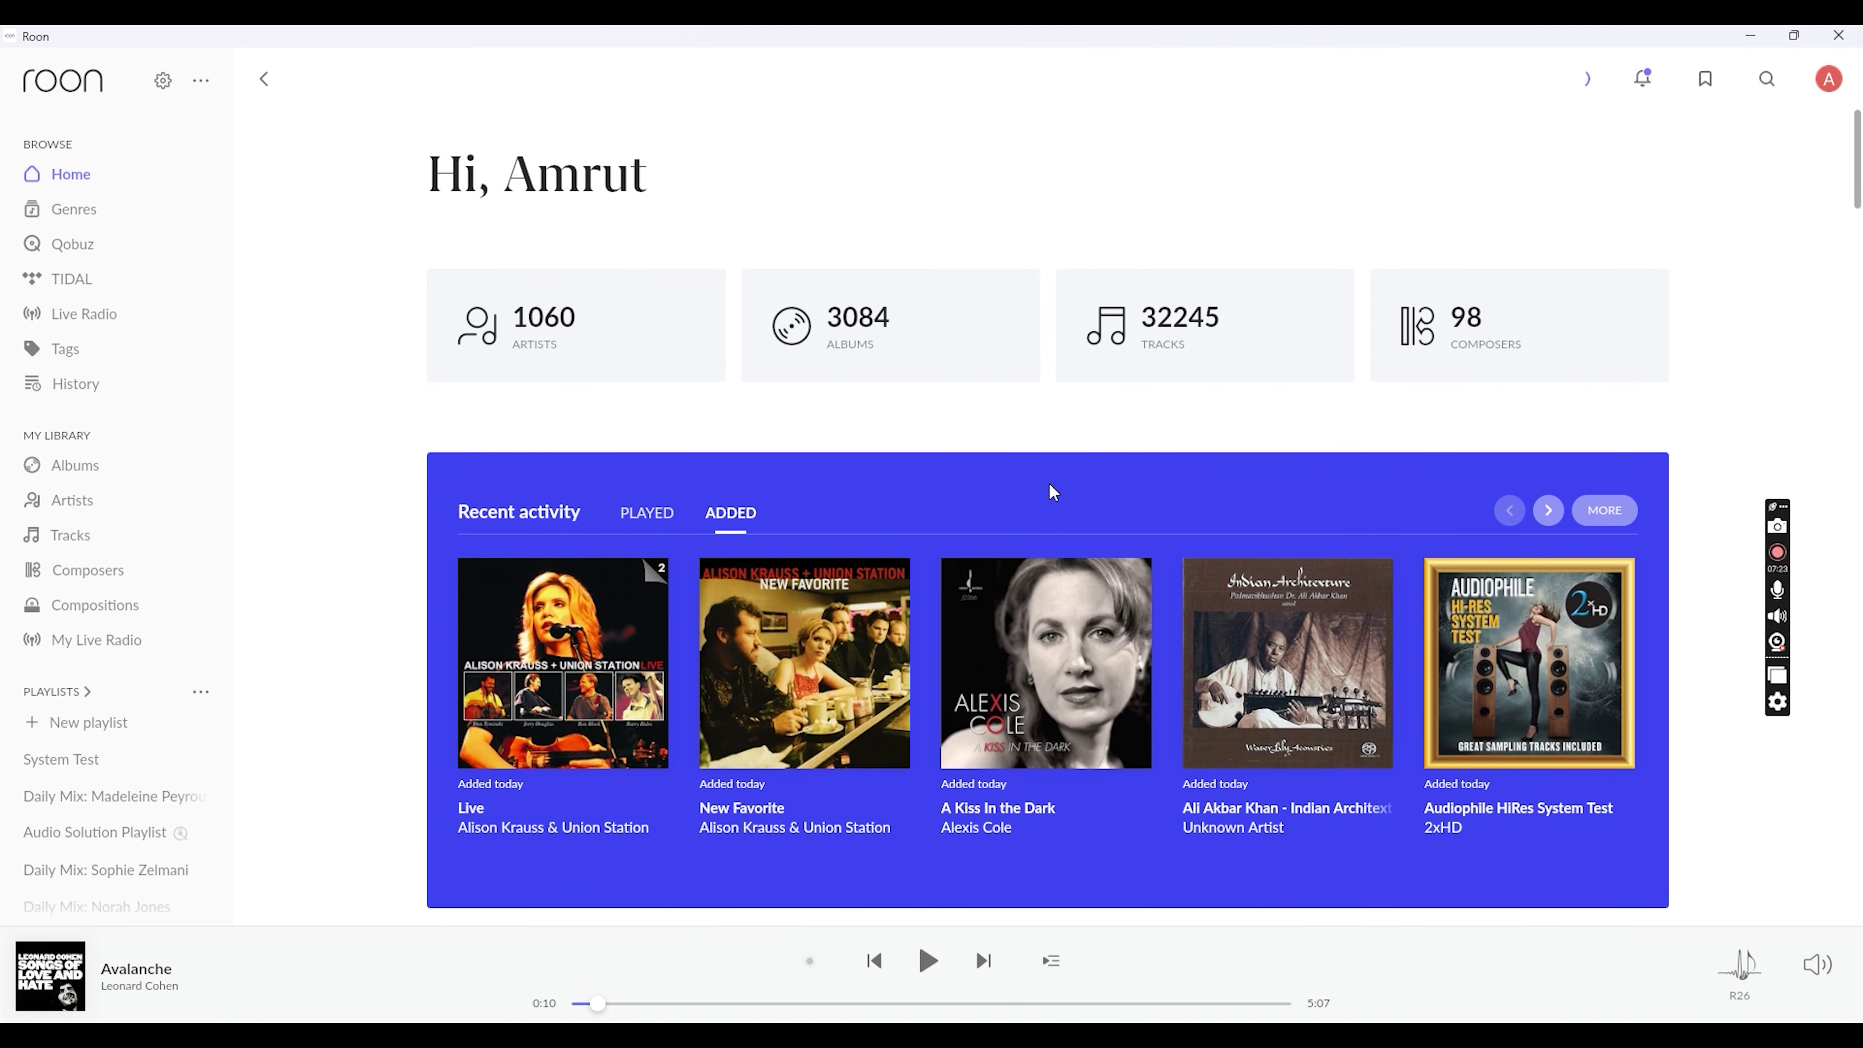
left_click(645, 513)
scroll(1018, 444, "down", 3)
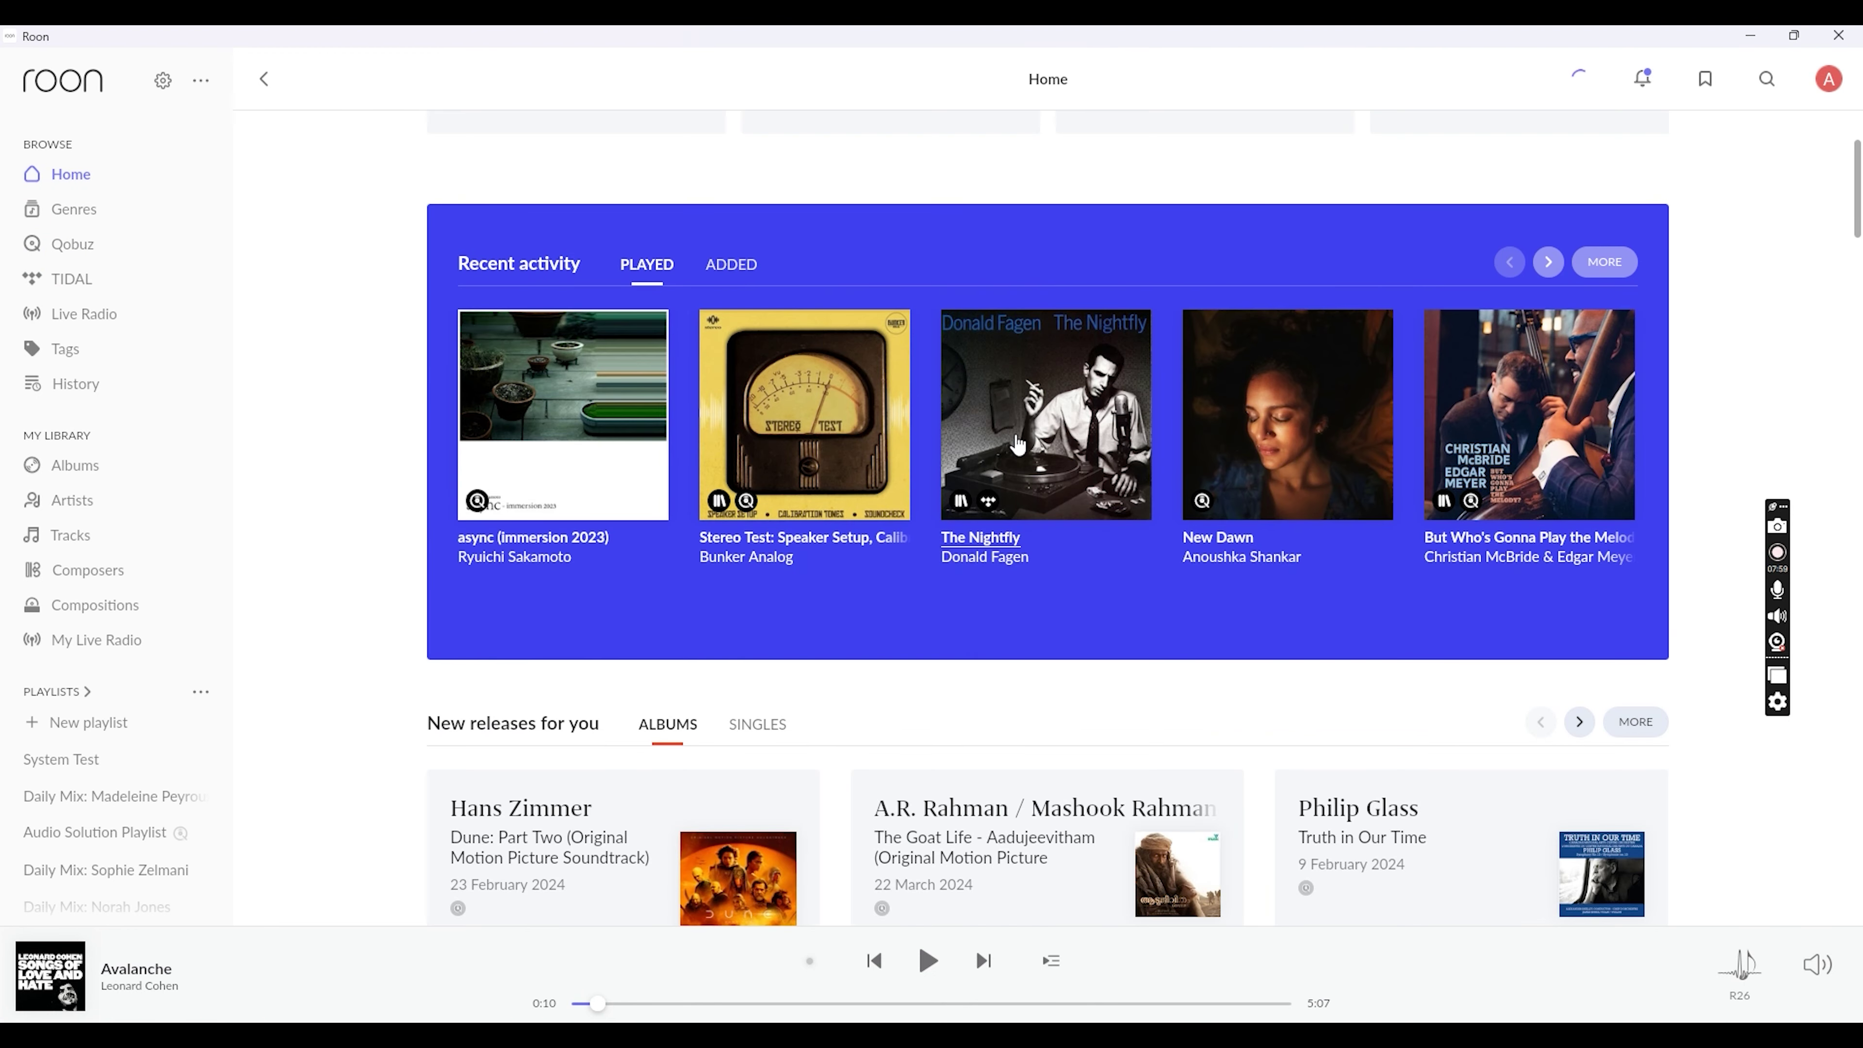
left_click(1021, 408)
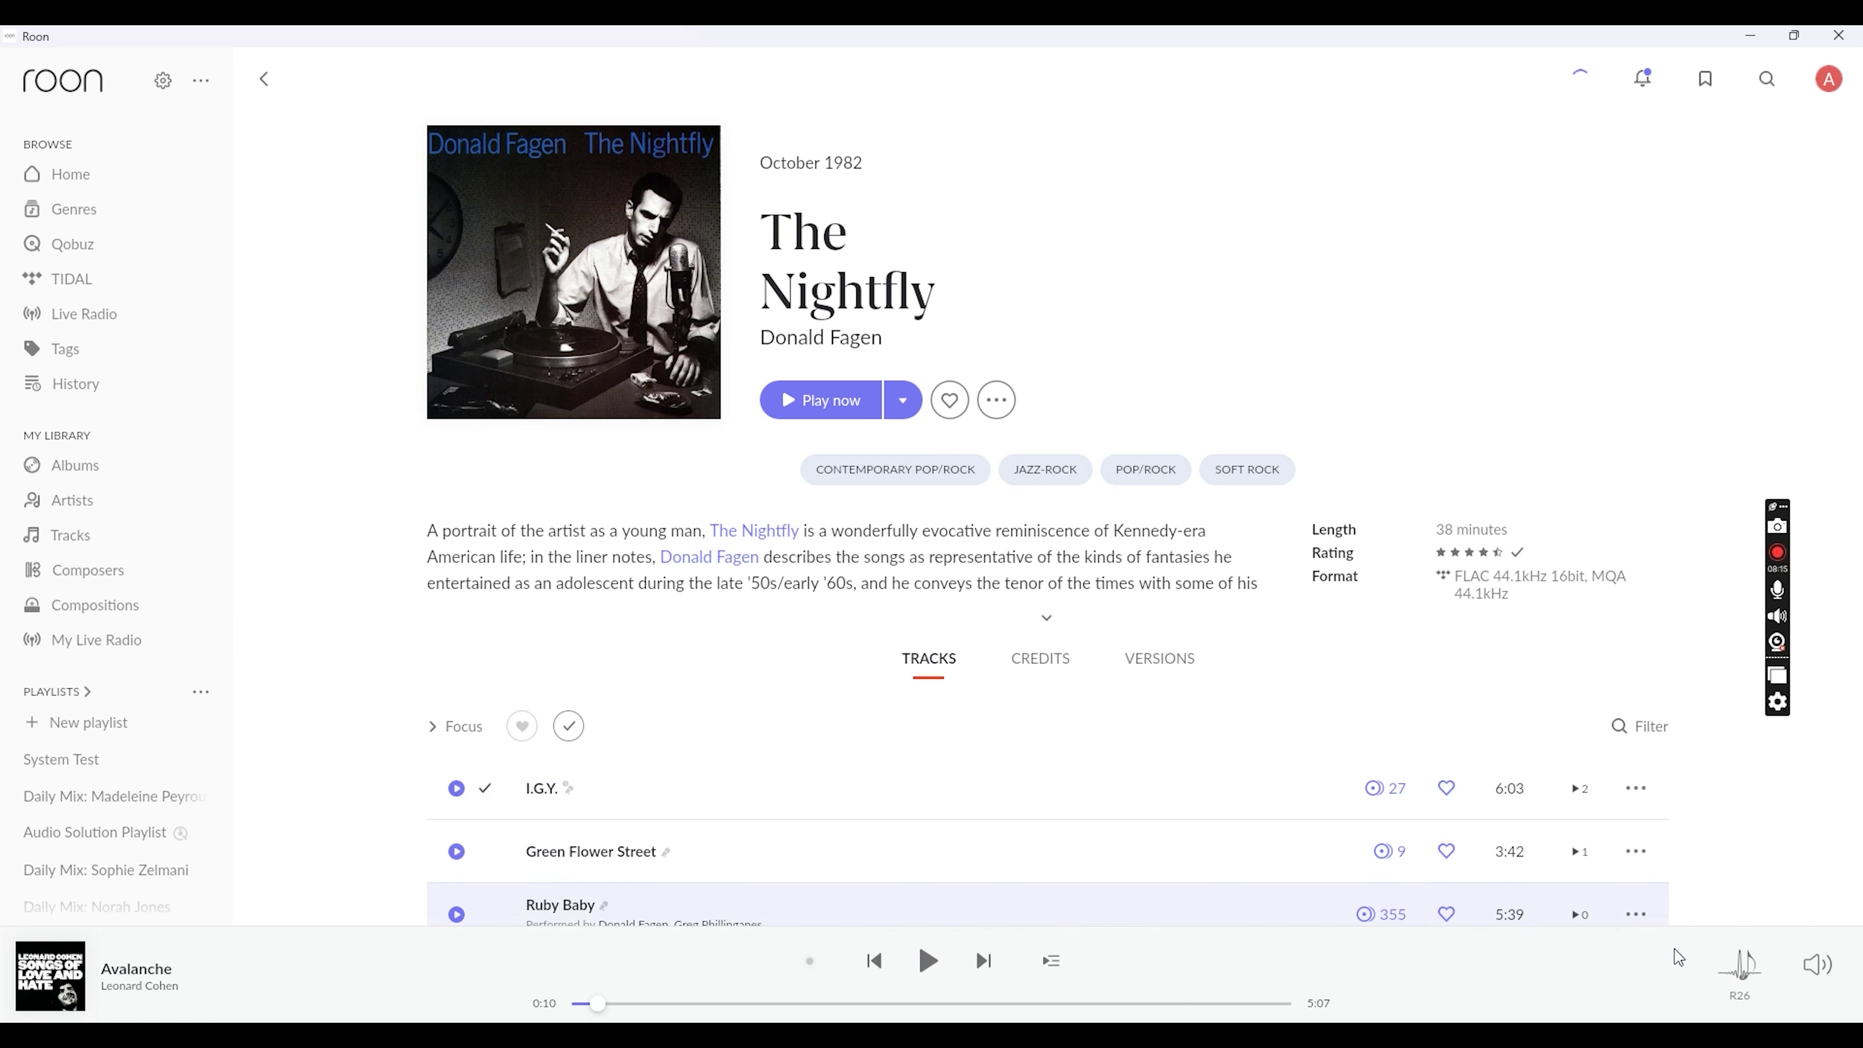
left_click(1744, 970)
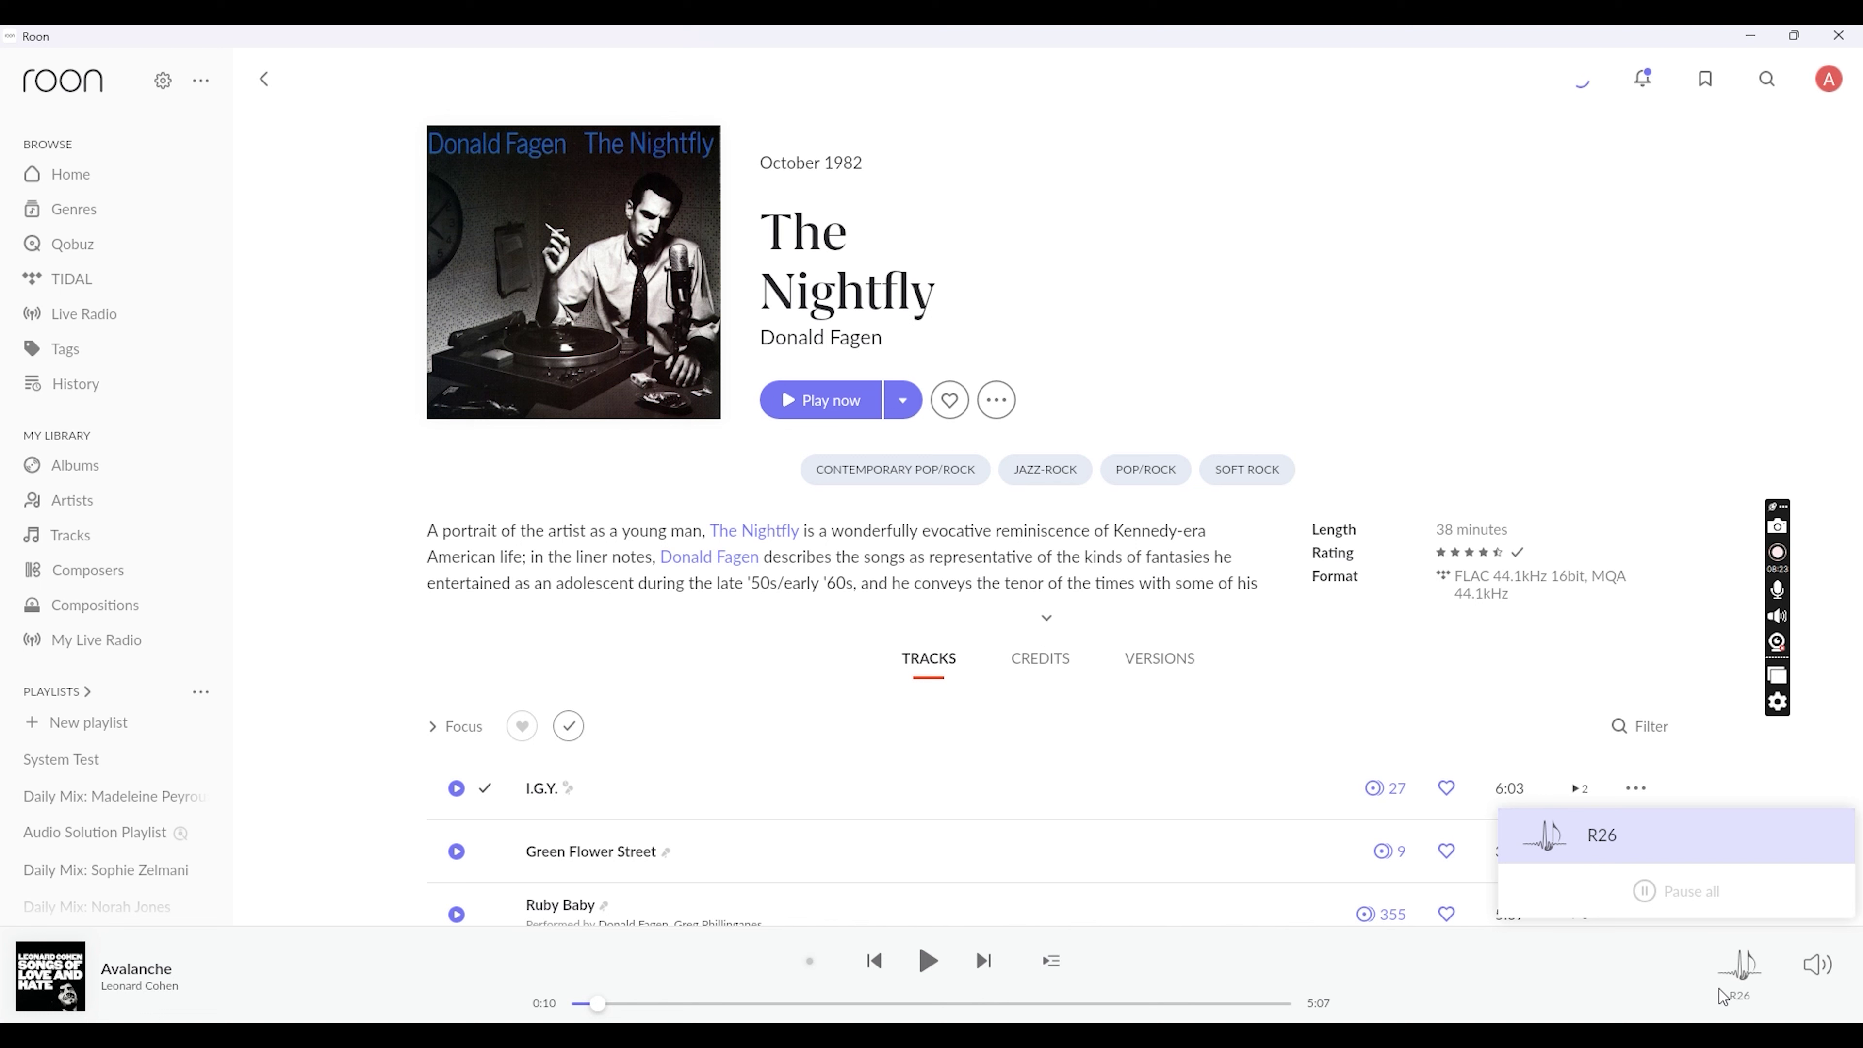
left_click(1738, 976)
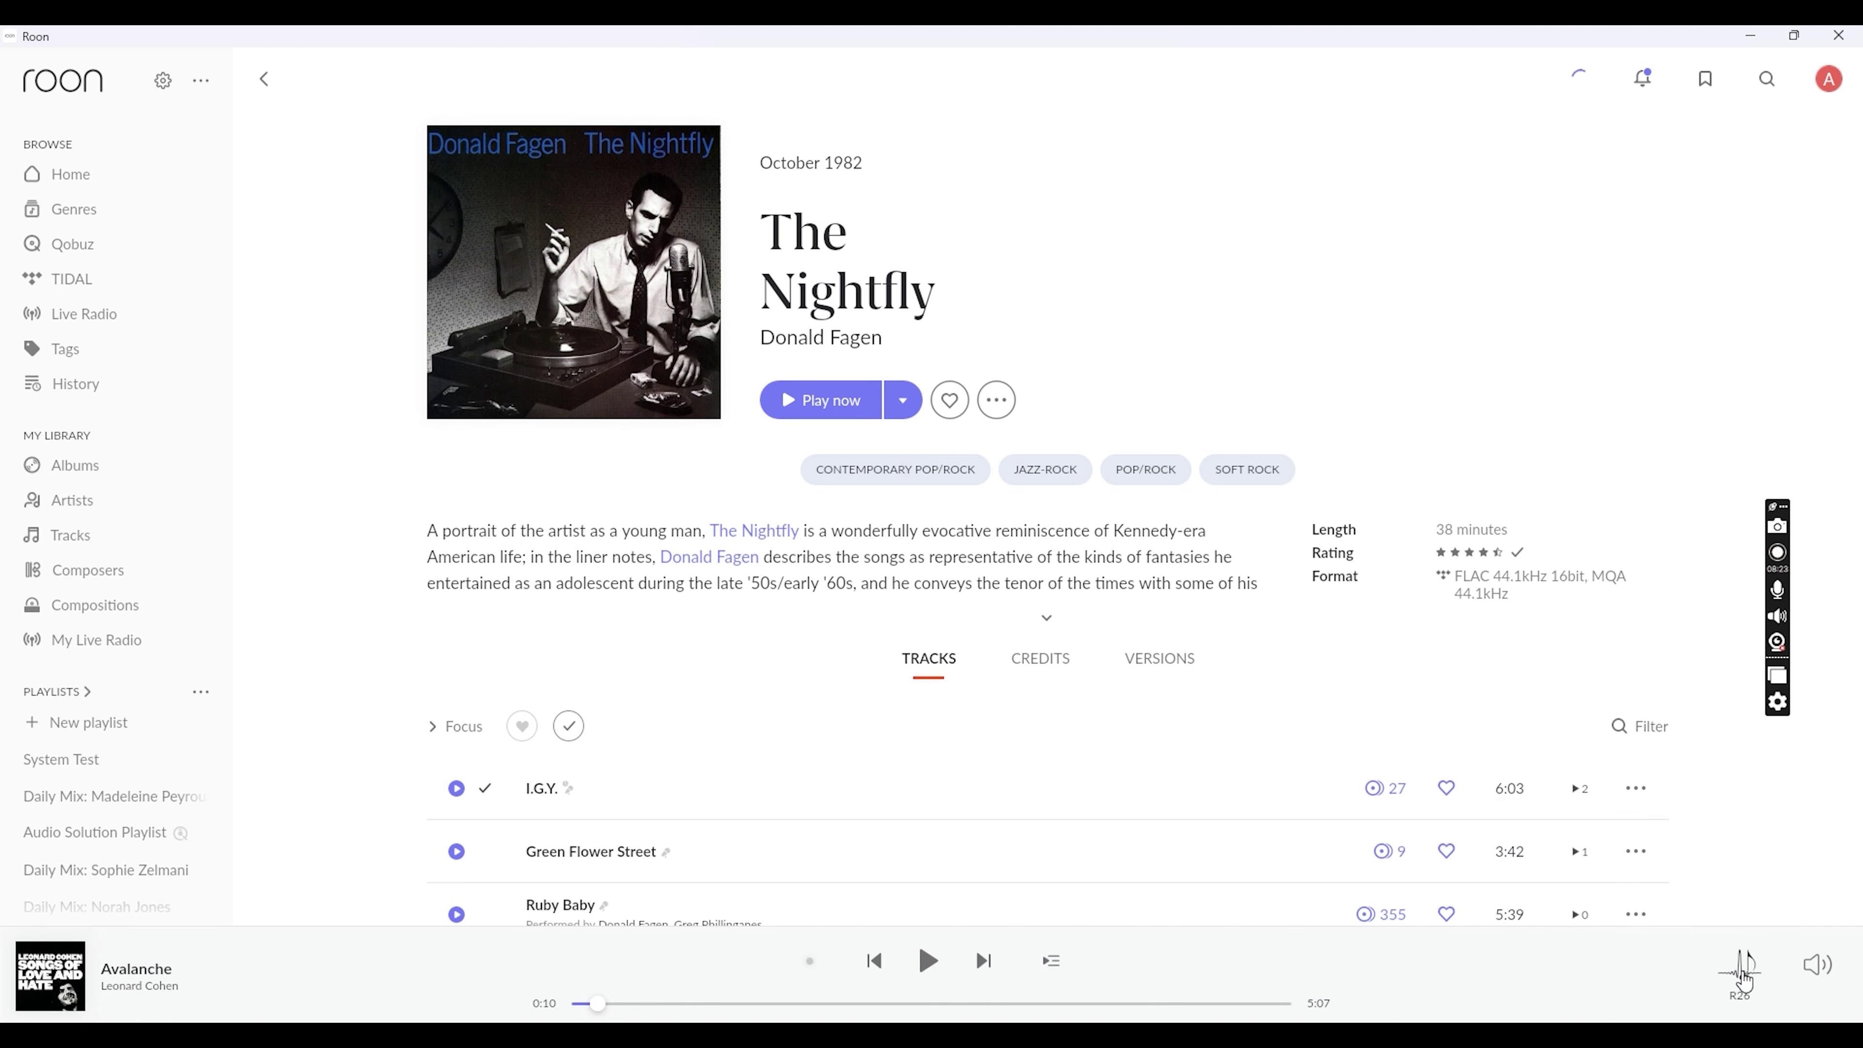
Play The Nightfly, confirm poly-sinc-gauss-long DSD512 upsampling in Roon and HQPlayer, then pause I.G.Y.
left_click(828, 423)
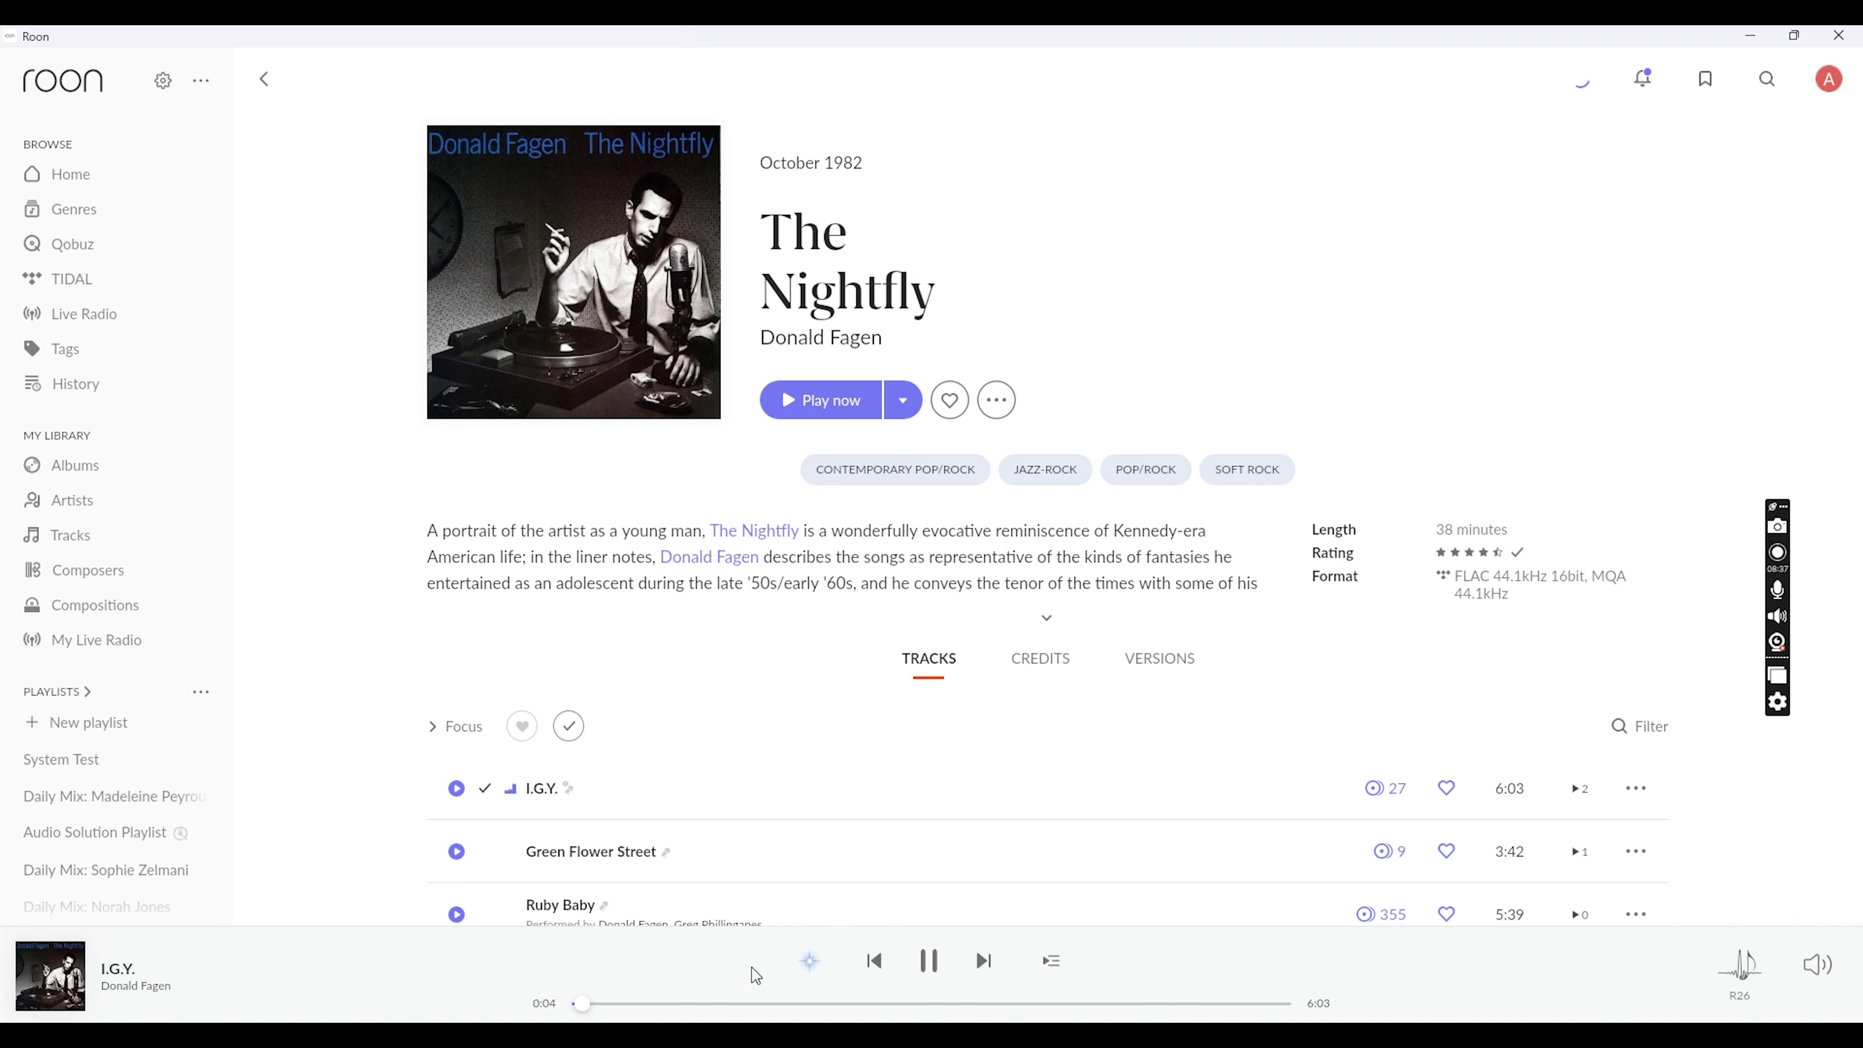
left_click(811, 963)
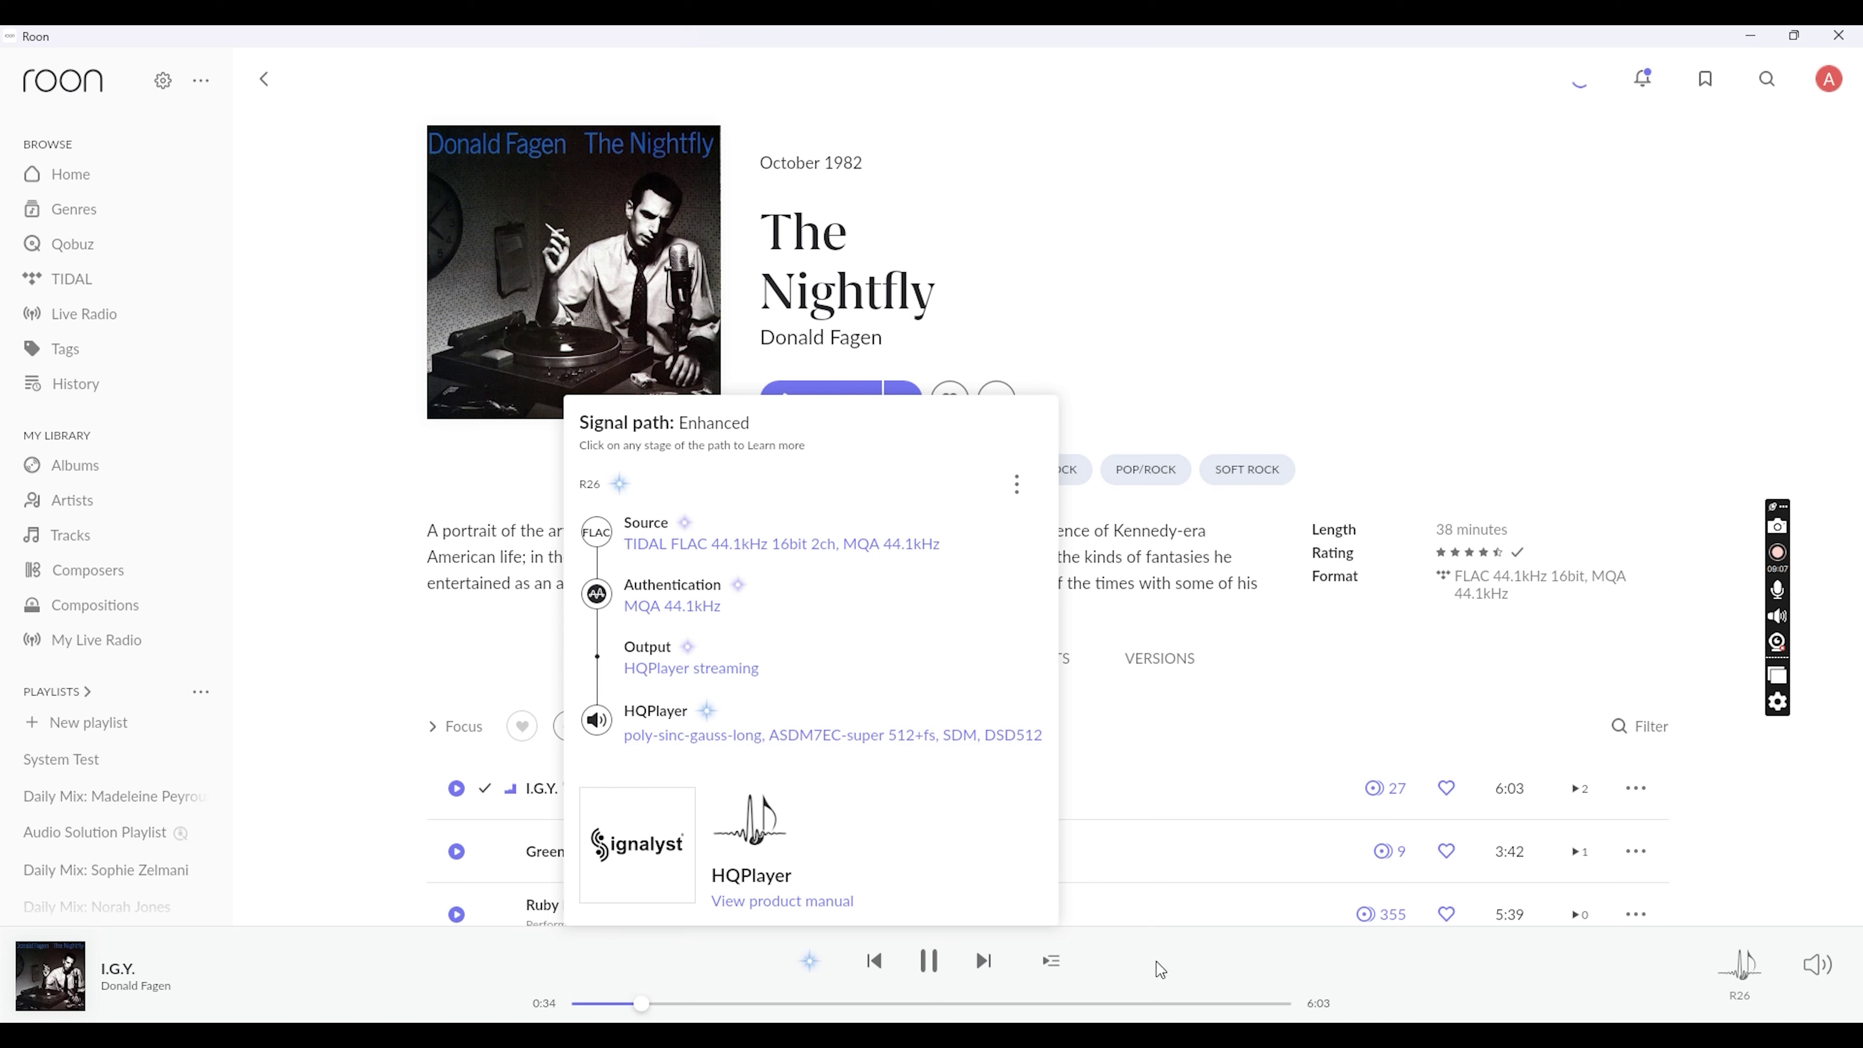
mouse_move(1084, 1039)
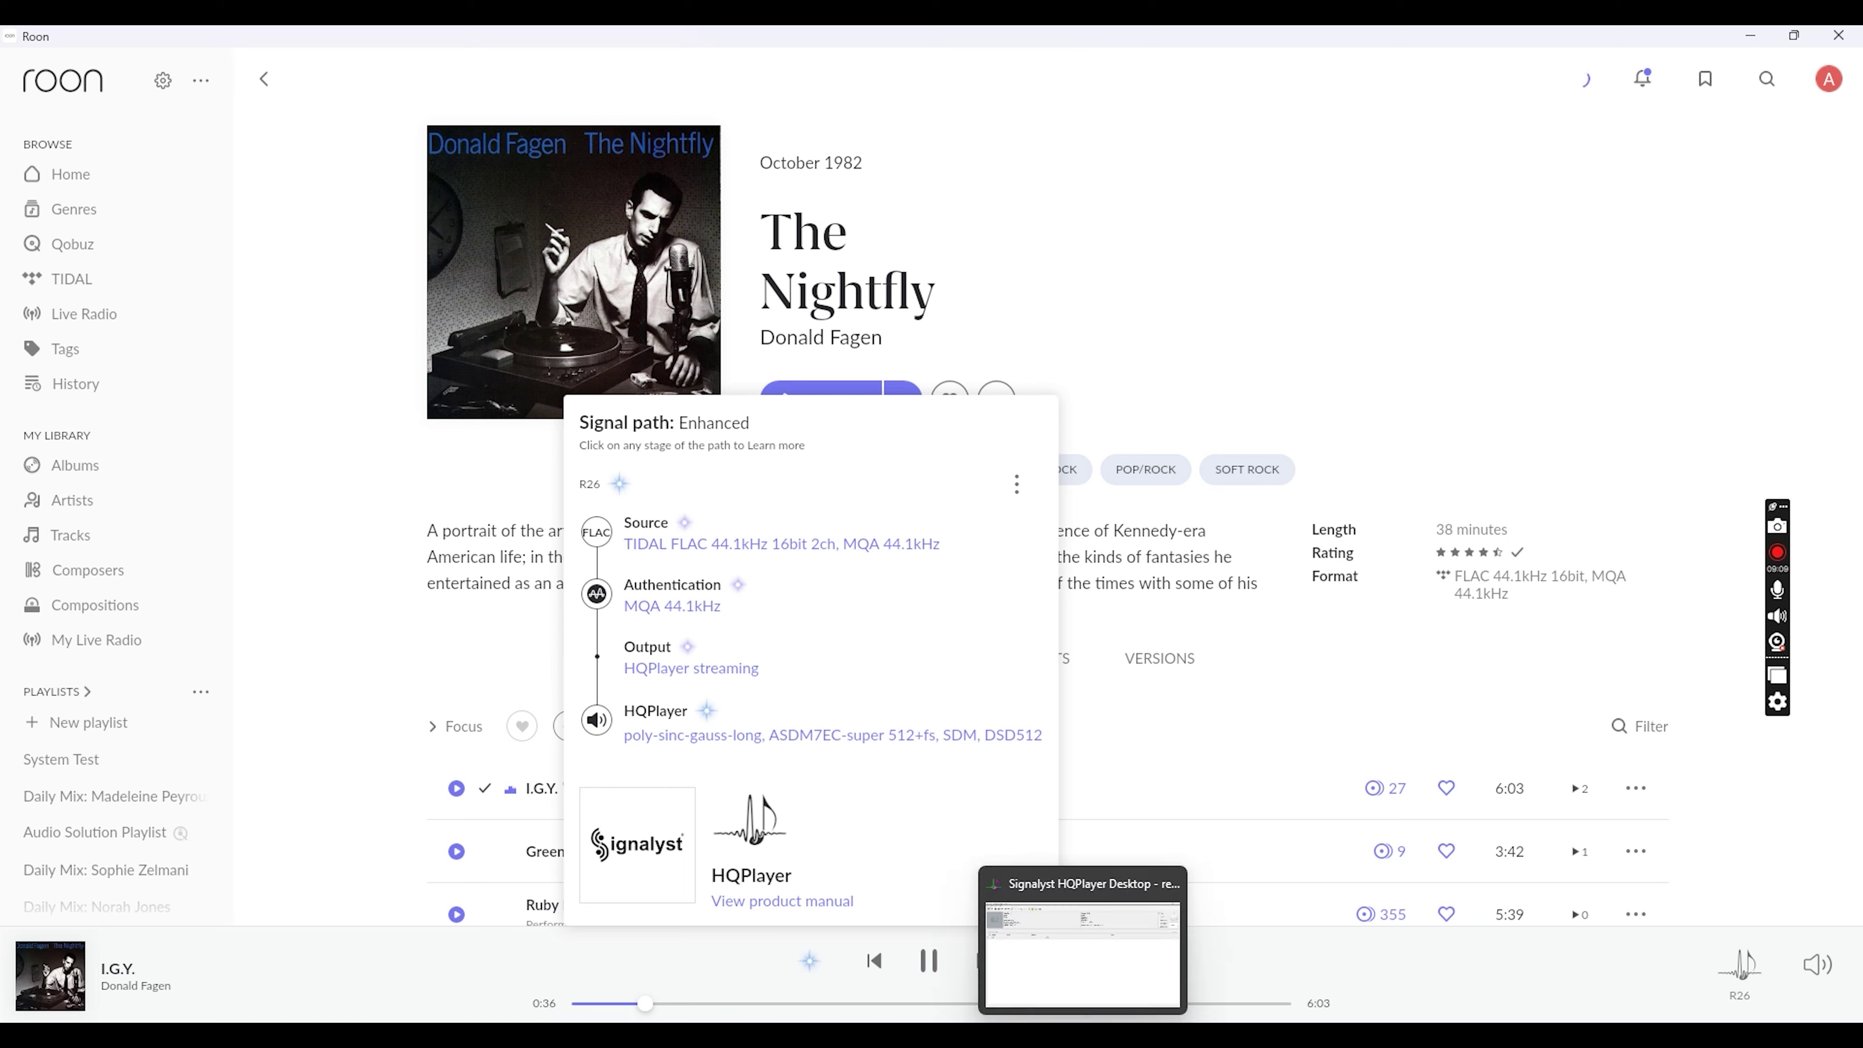
left_click(1083, 954)
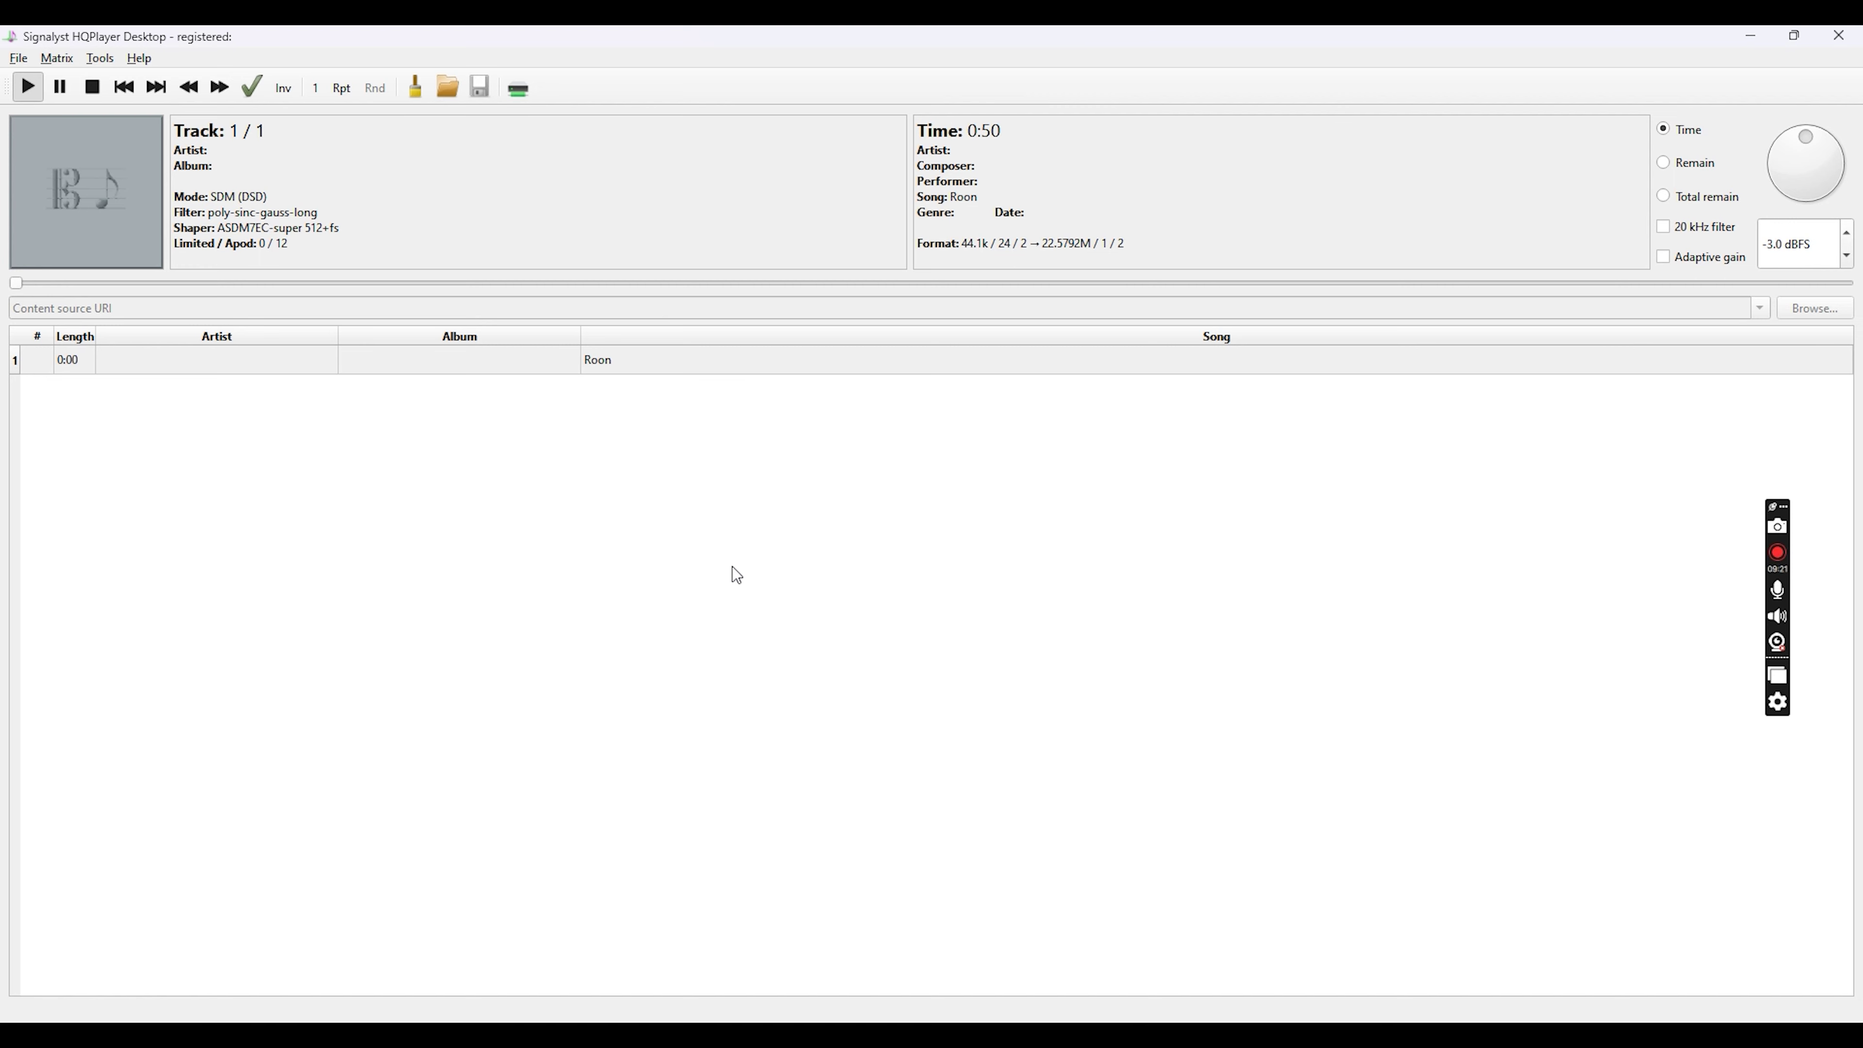
left_click(983, 1036)
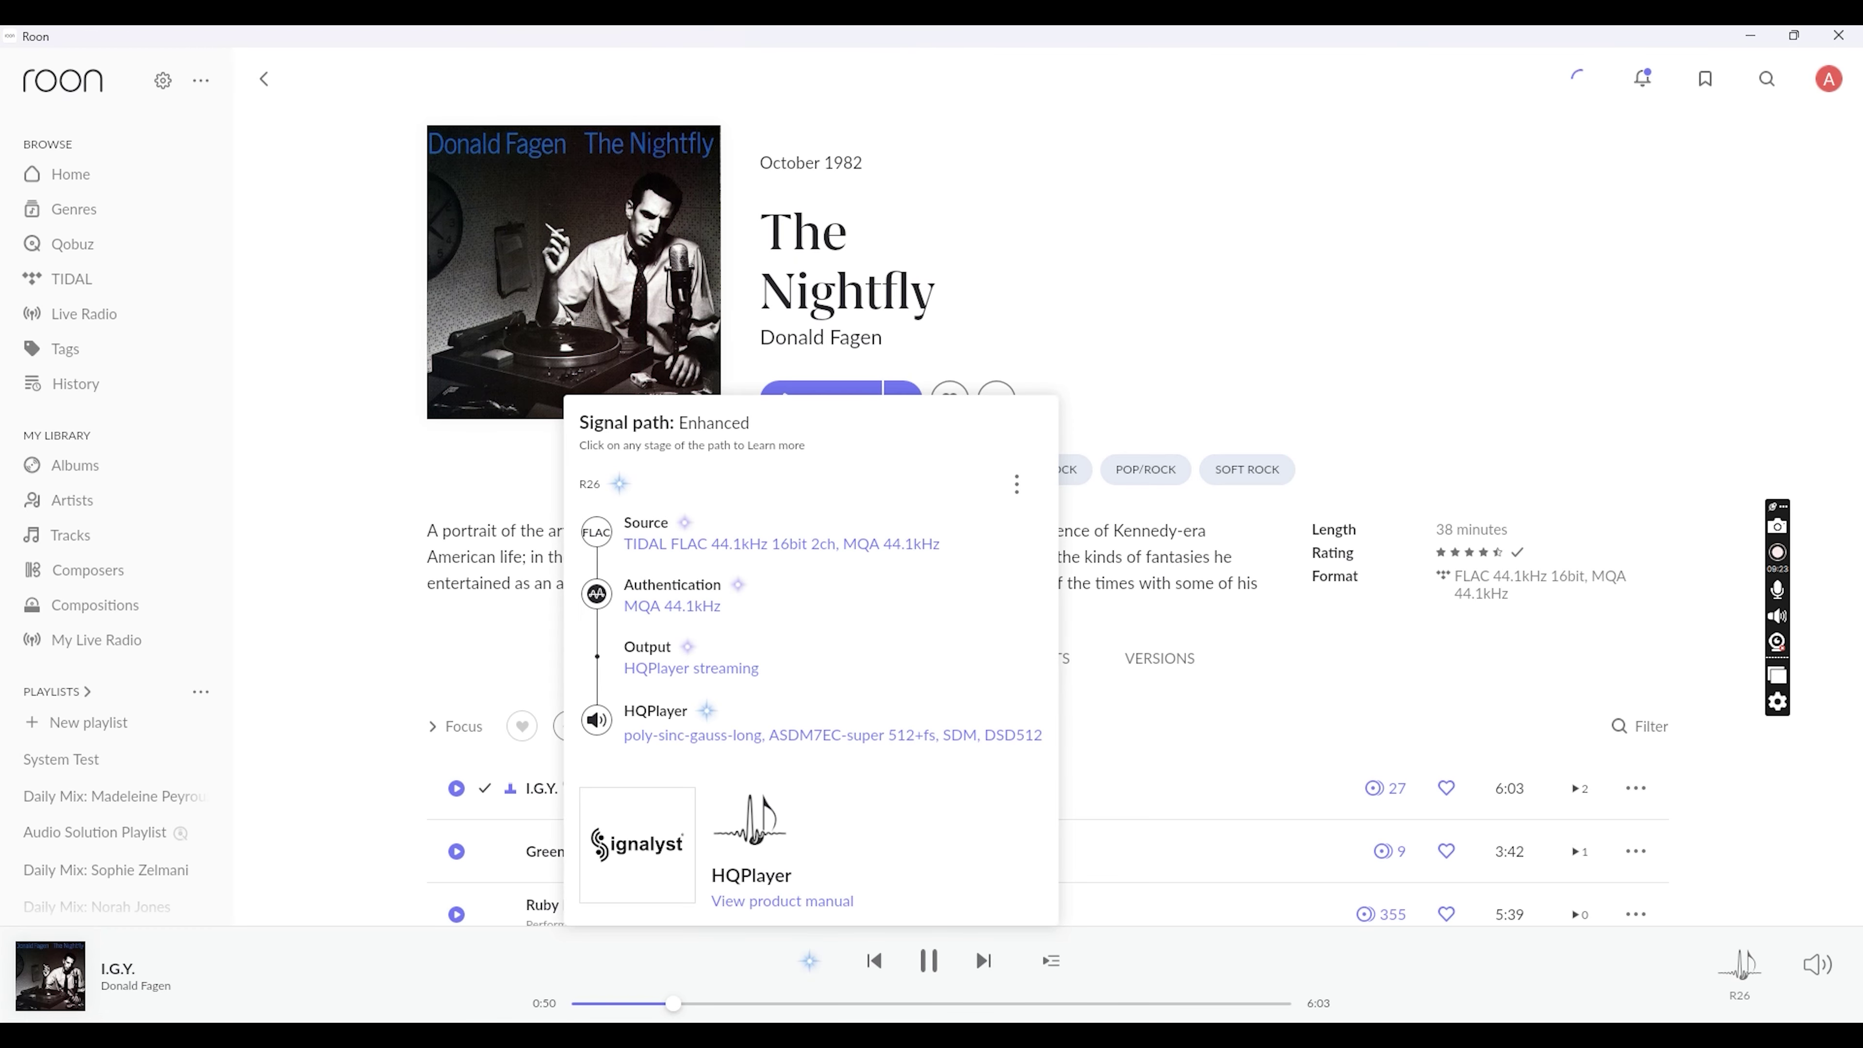
left_click(929, 960)
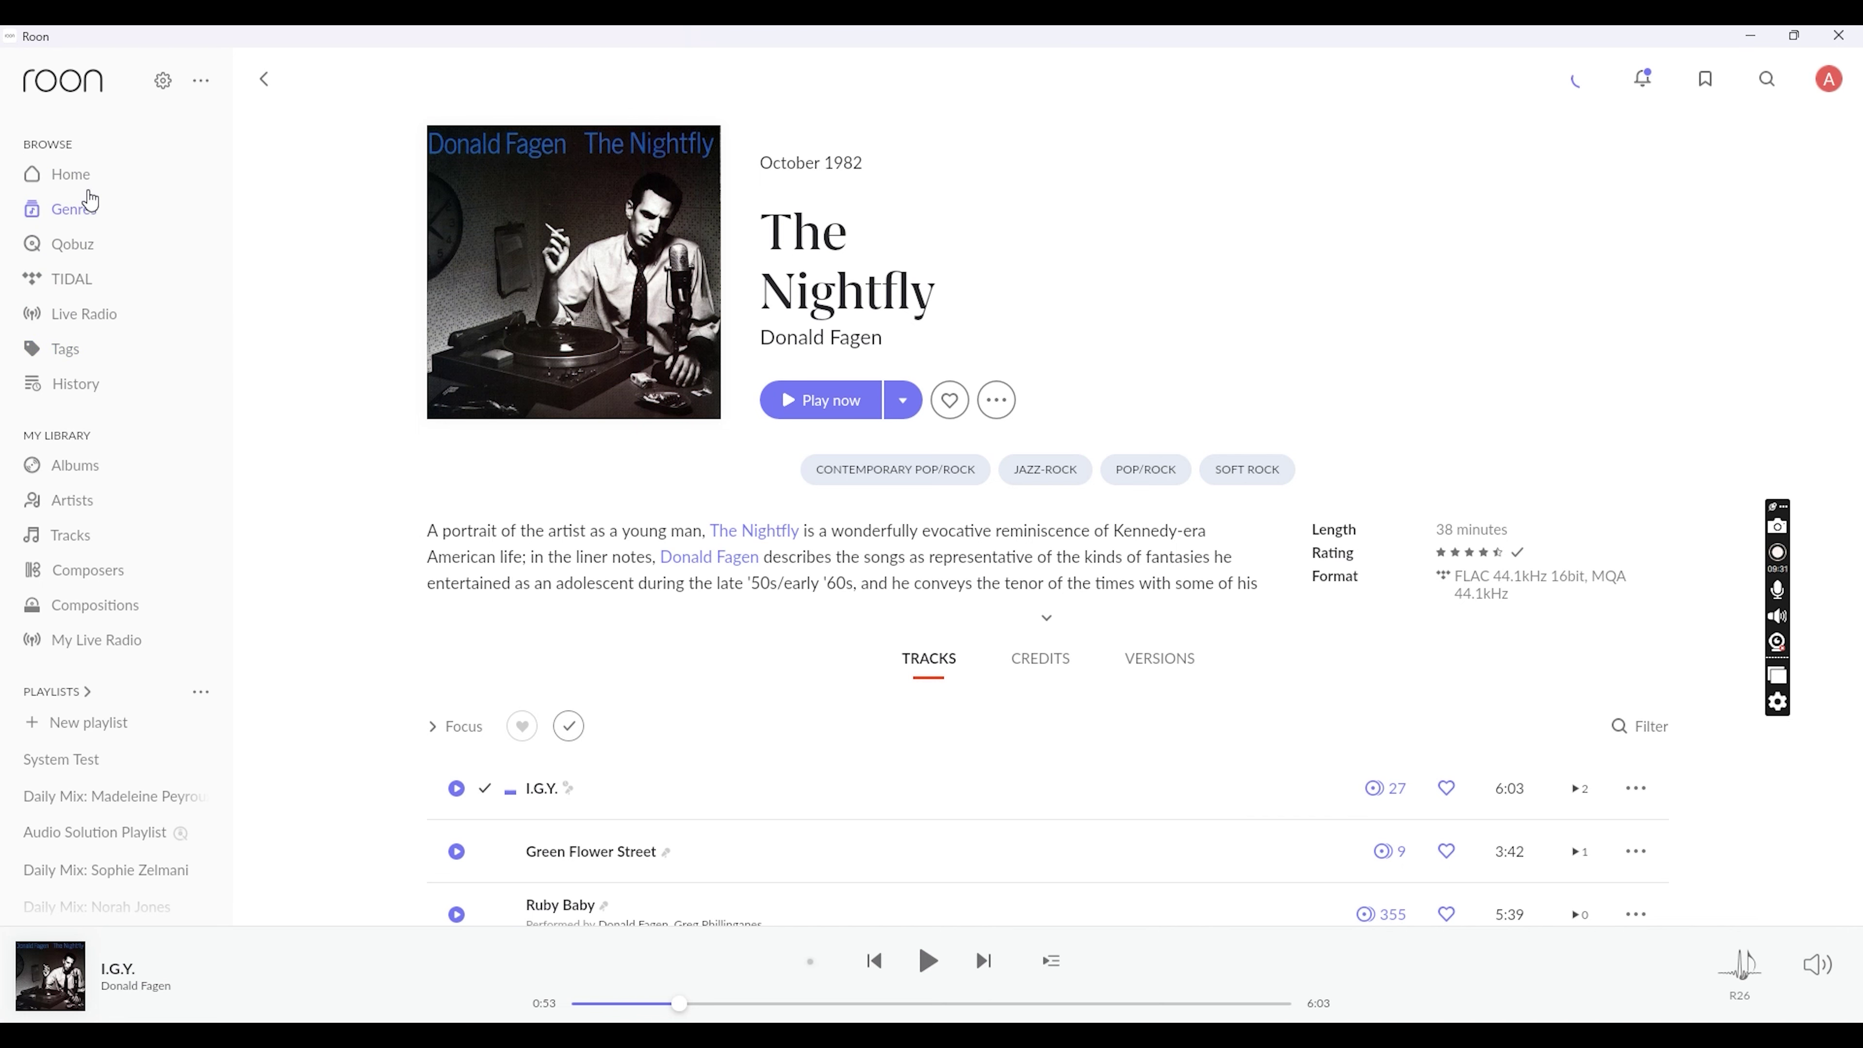
Play Thriller, check its DSF DSD64 source is upsampled to DSD512, then return to My Albums.
left_click(72, 177)
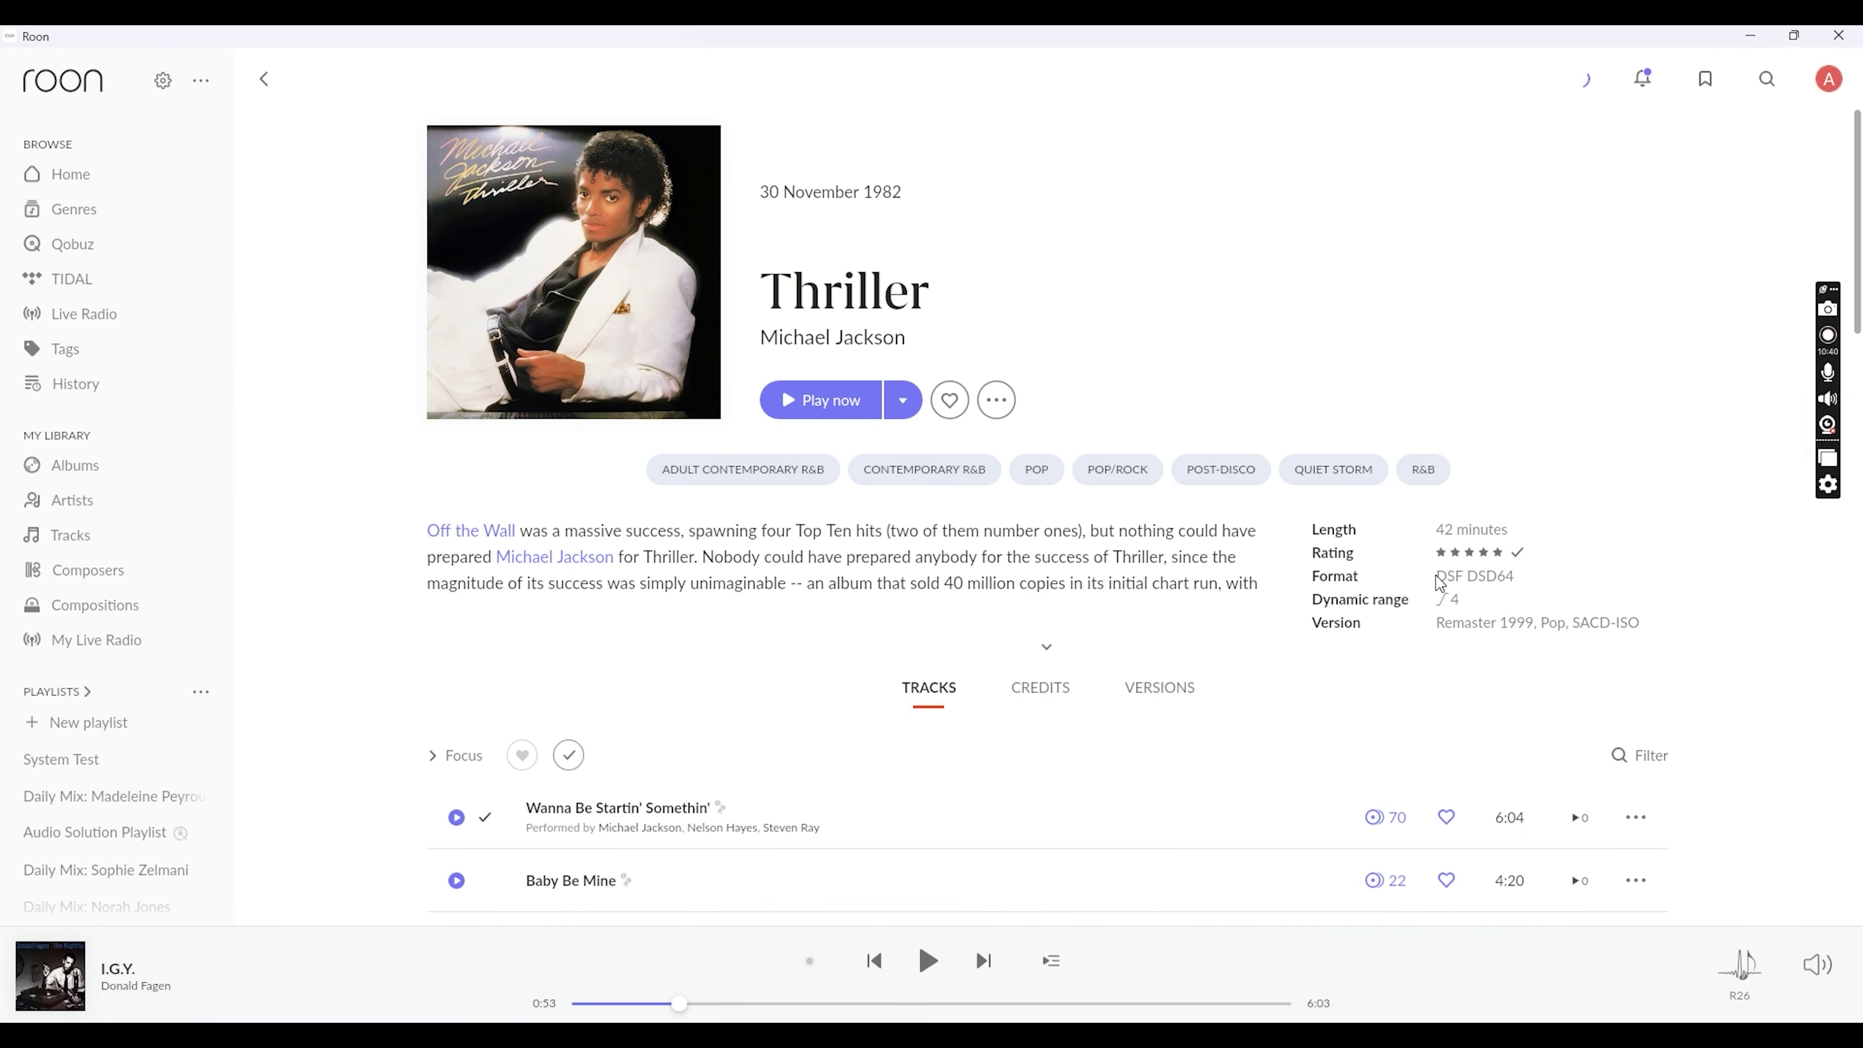
left_click(831, 413)
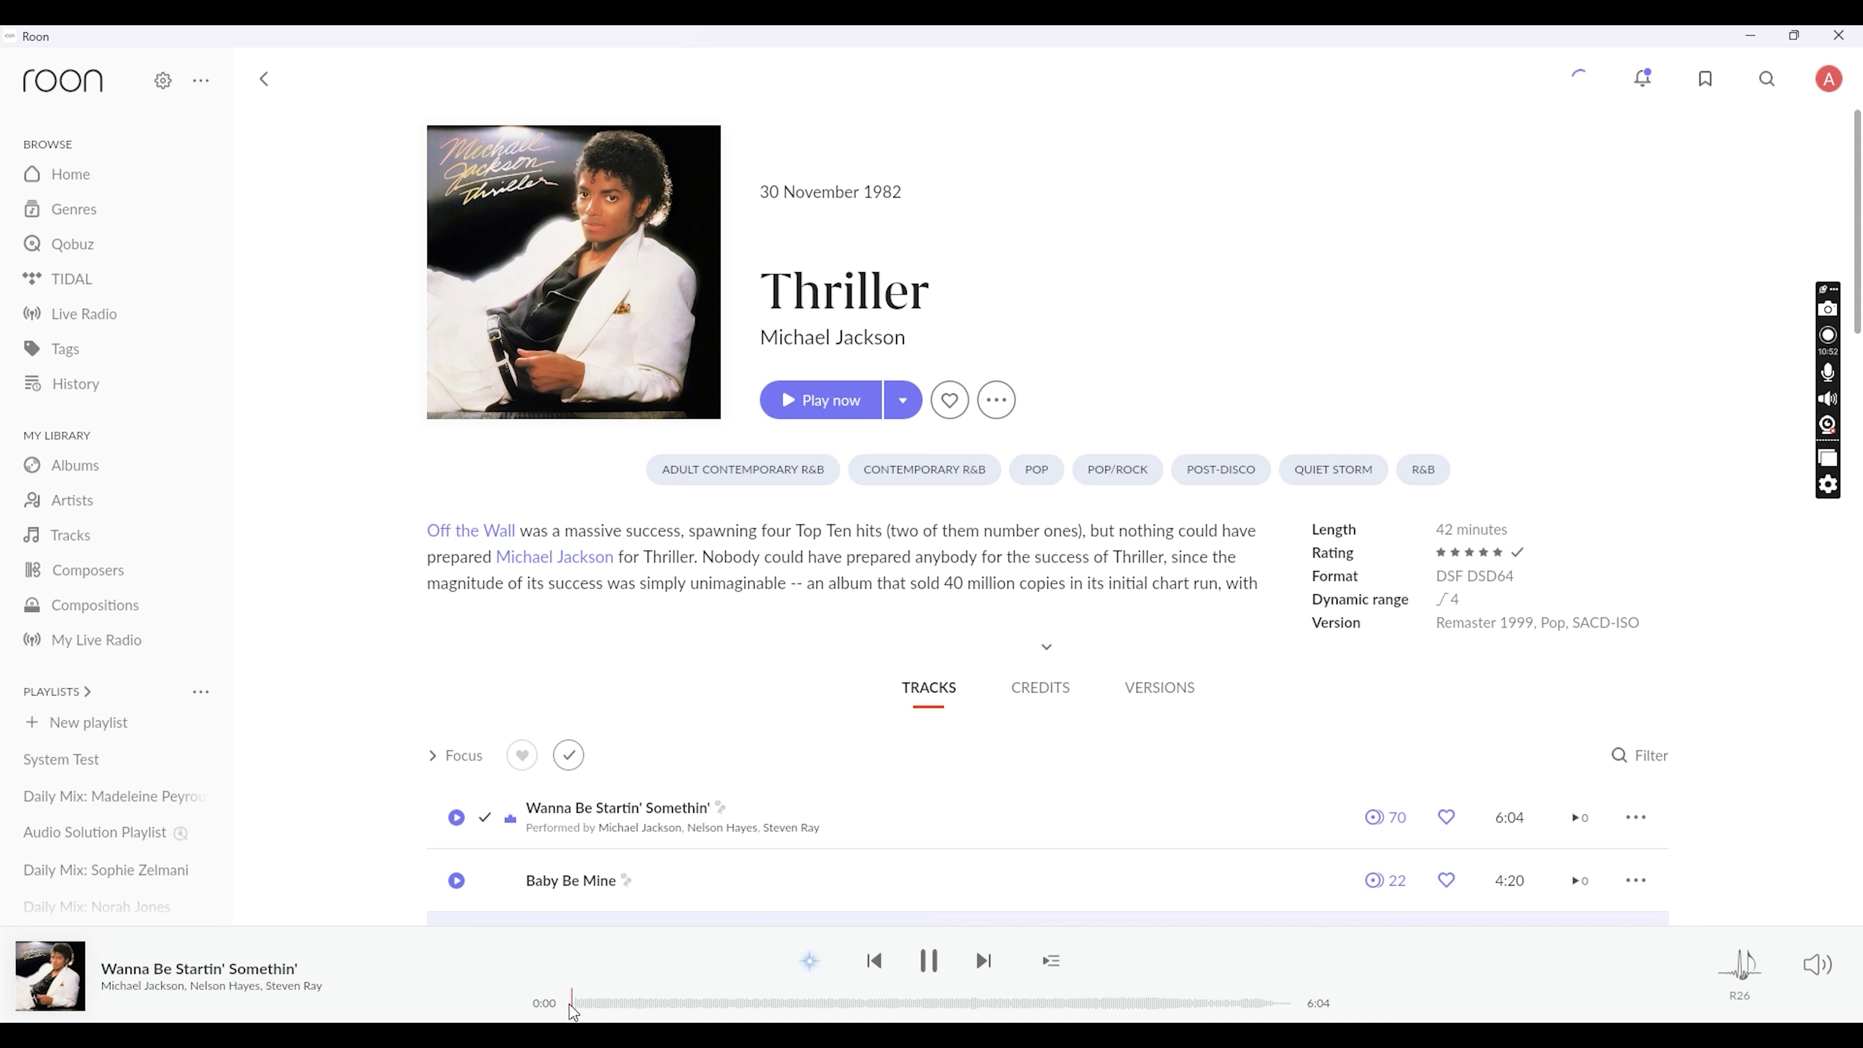
left_click(809, 961)
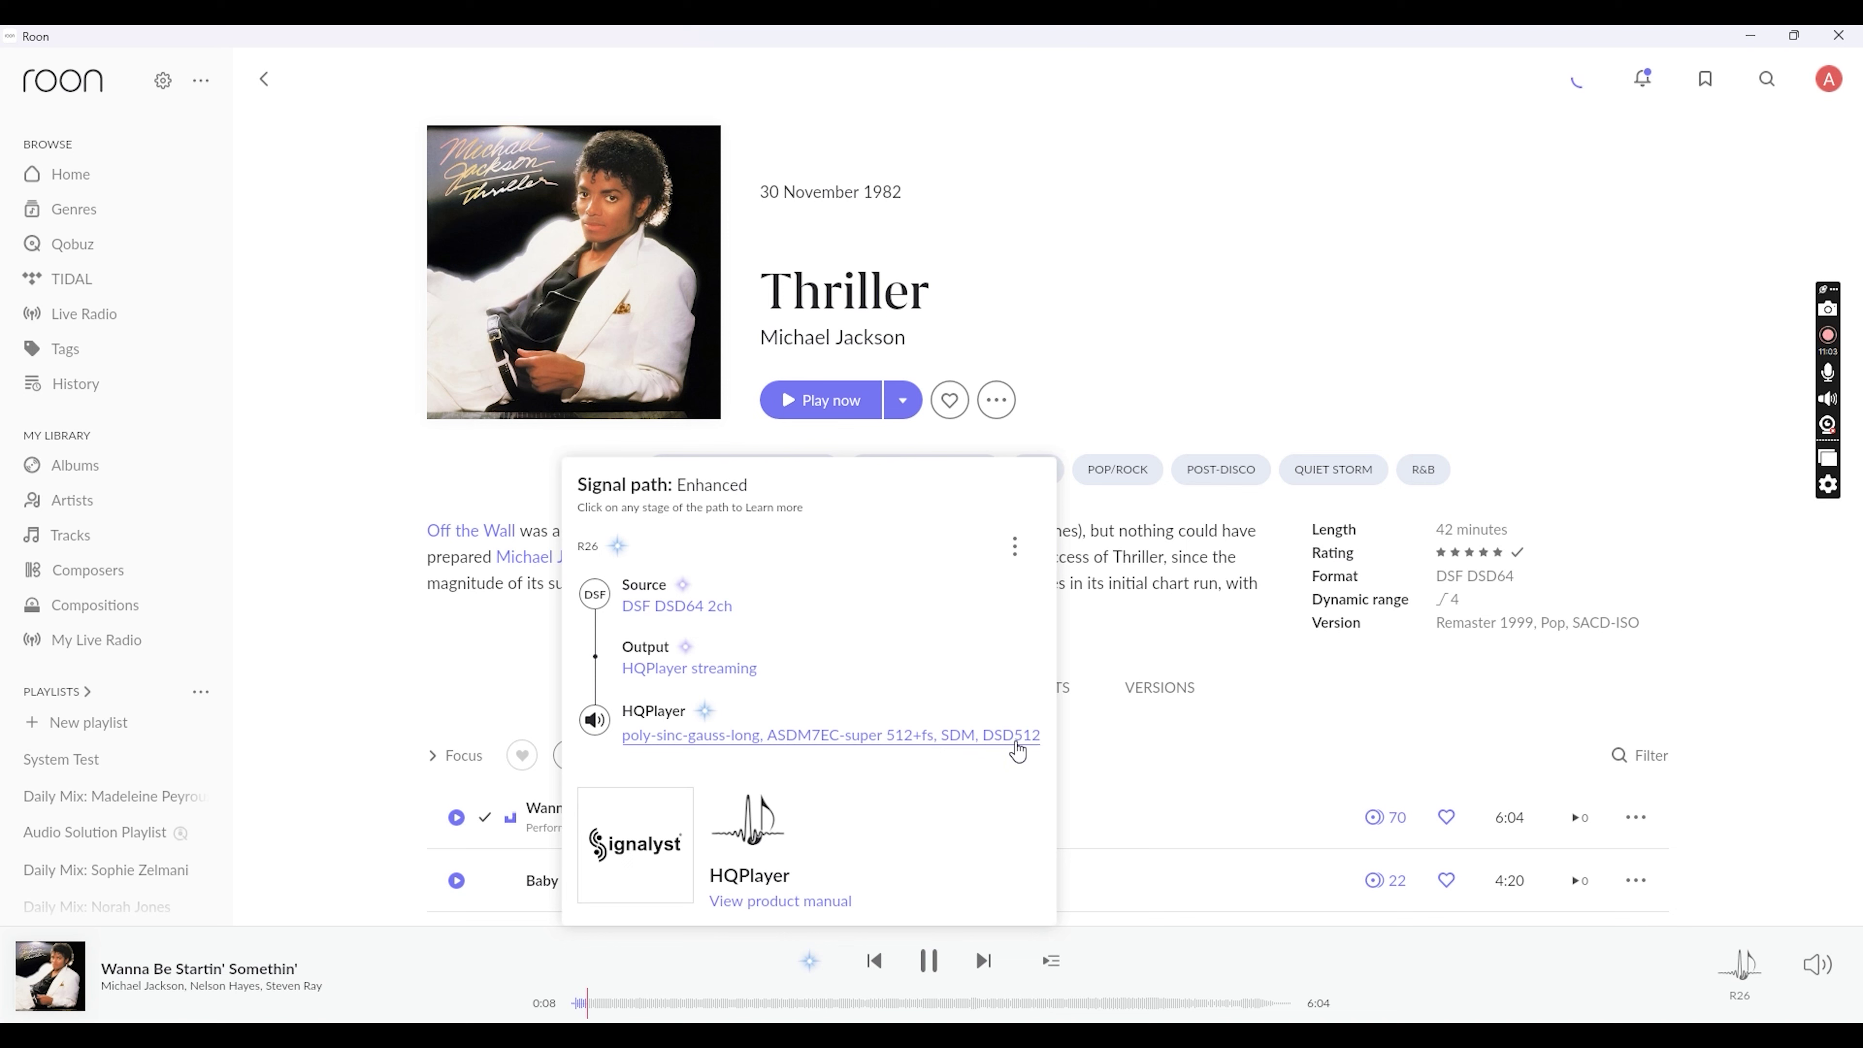
left_click(265, 76)
left_click(265, 83)
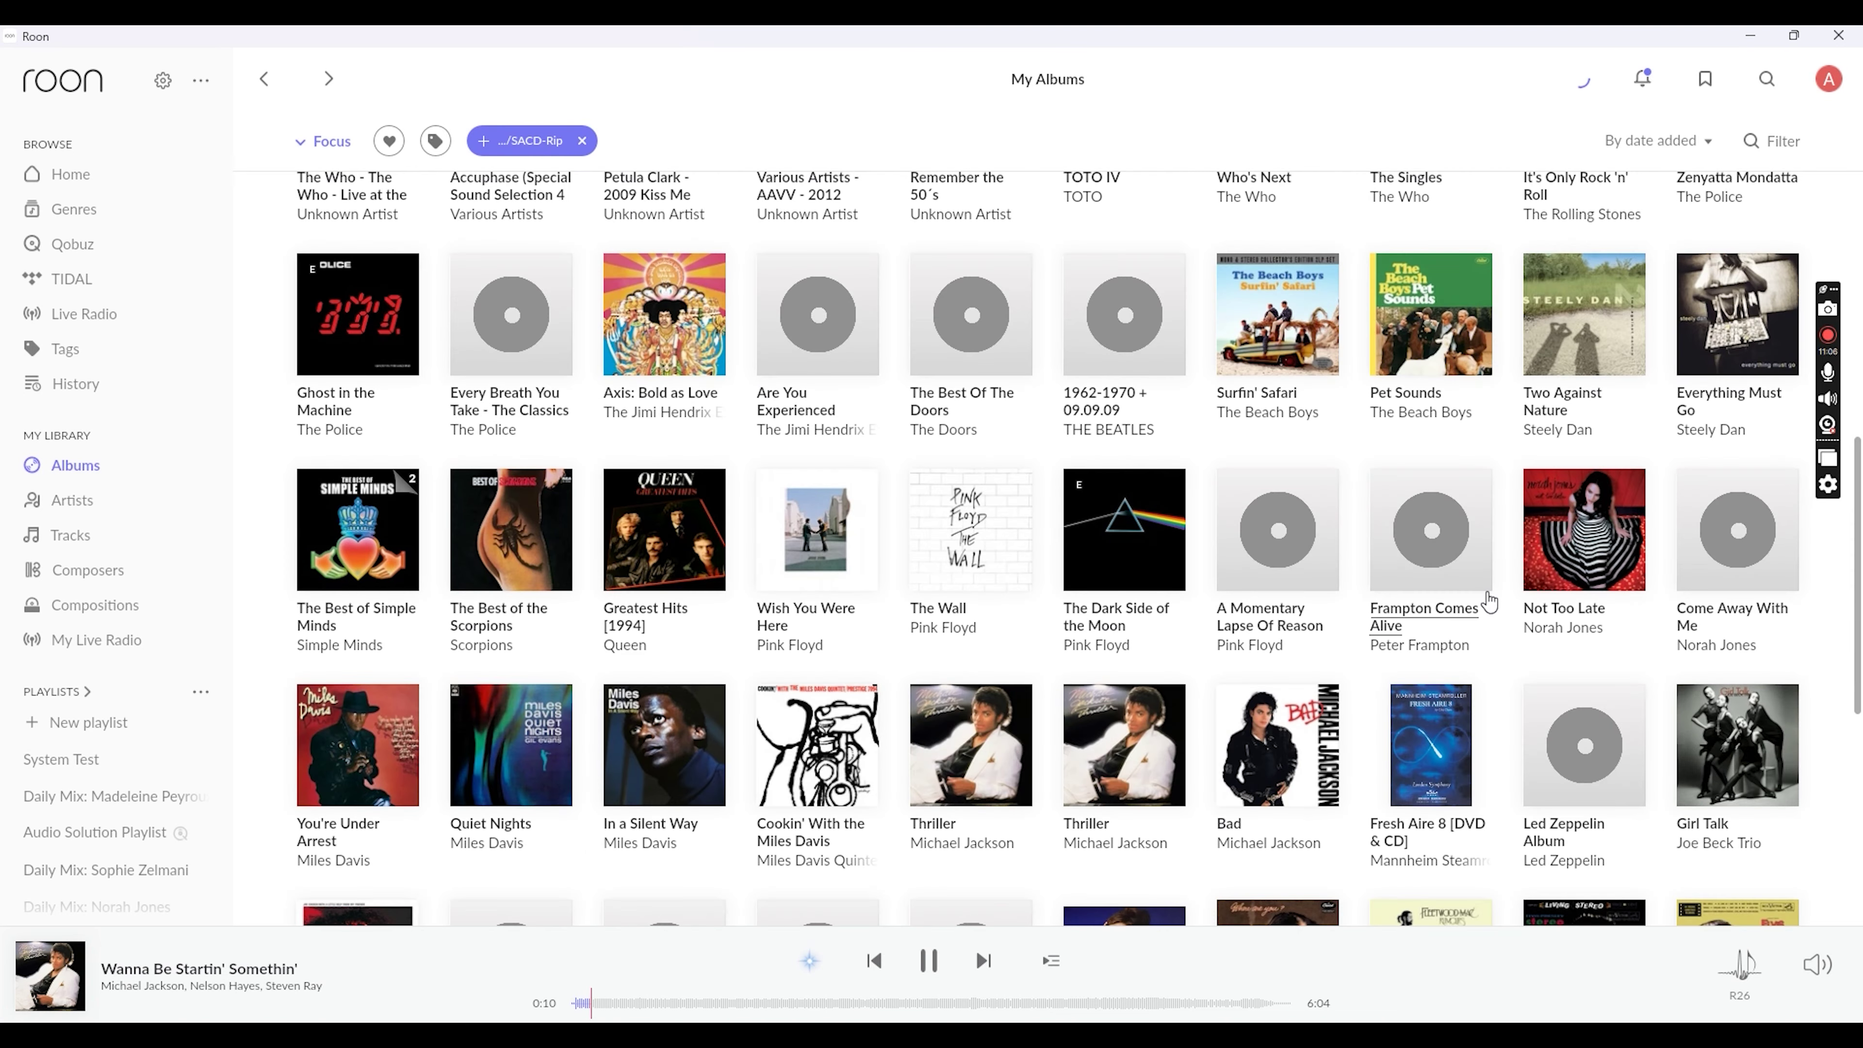
Replace the SACD-Rip filter with a 192kHz sample-rate filter and open Eric Clapton's Unplugged.
scroll(1654, 574, "down", 1)
left_click_drag(1855, 591, 1854, 235)
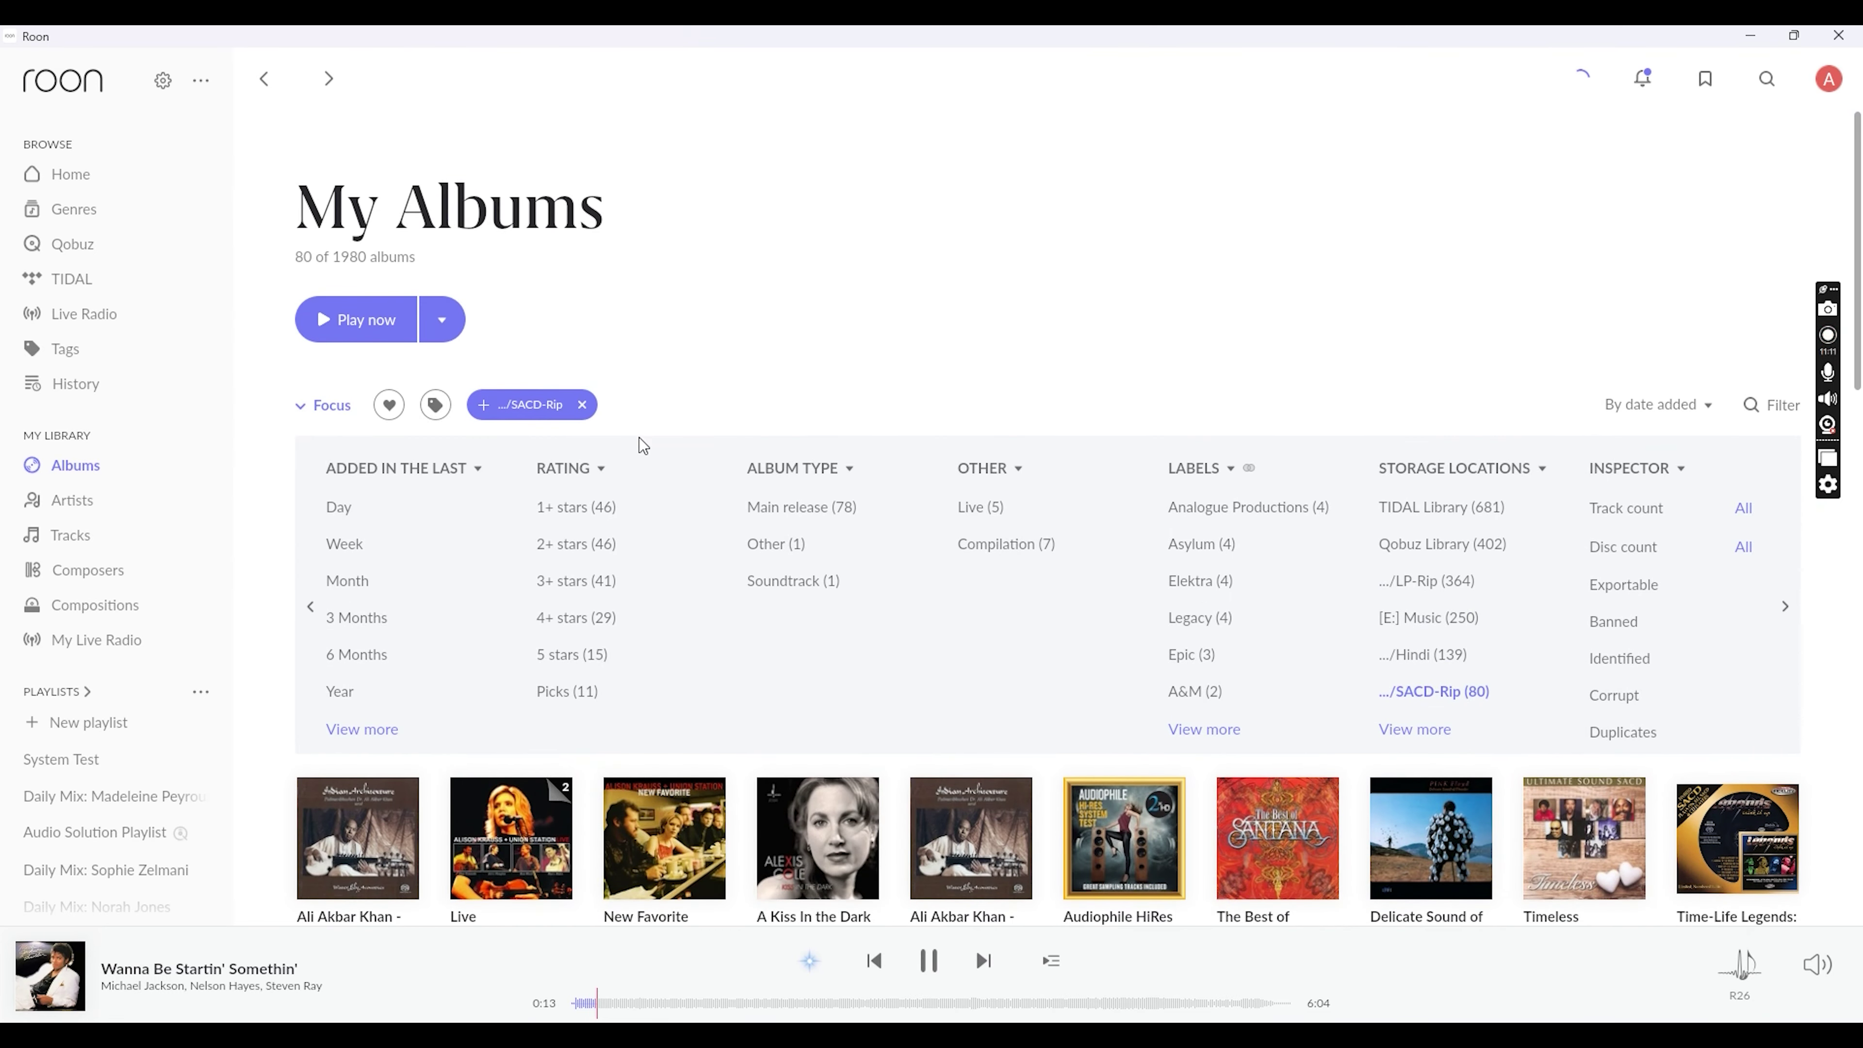
left_click(583, 405)
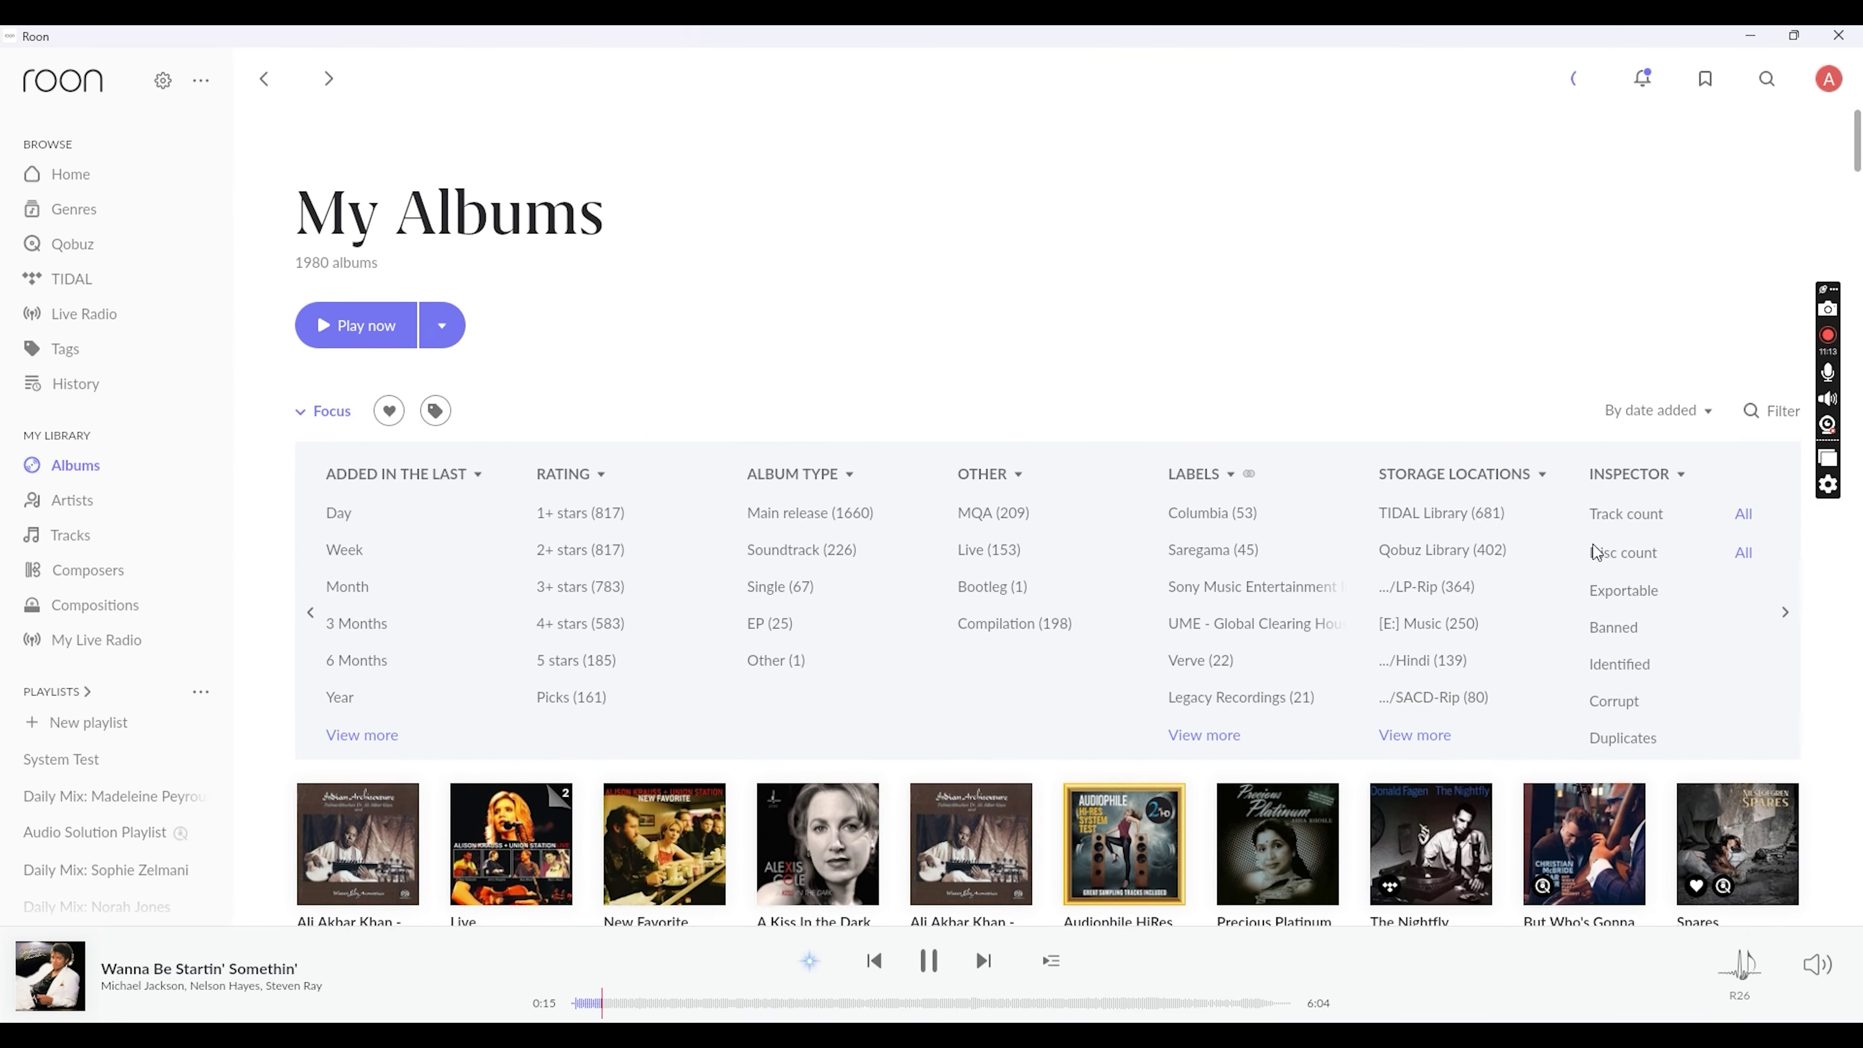
left_click(1784, 613)
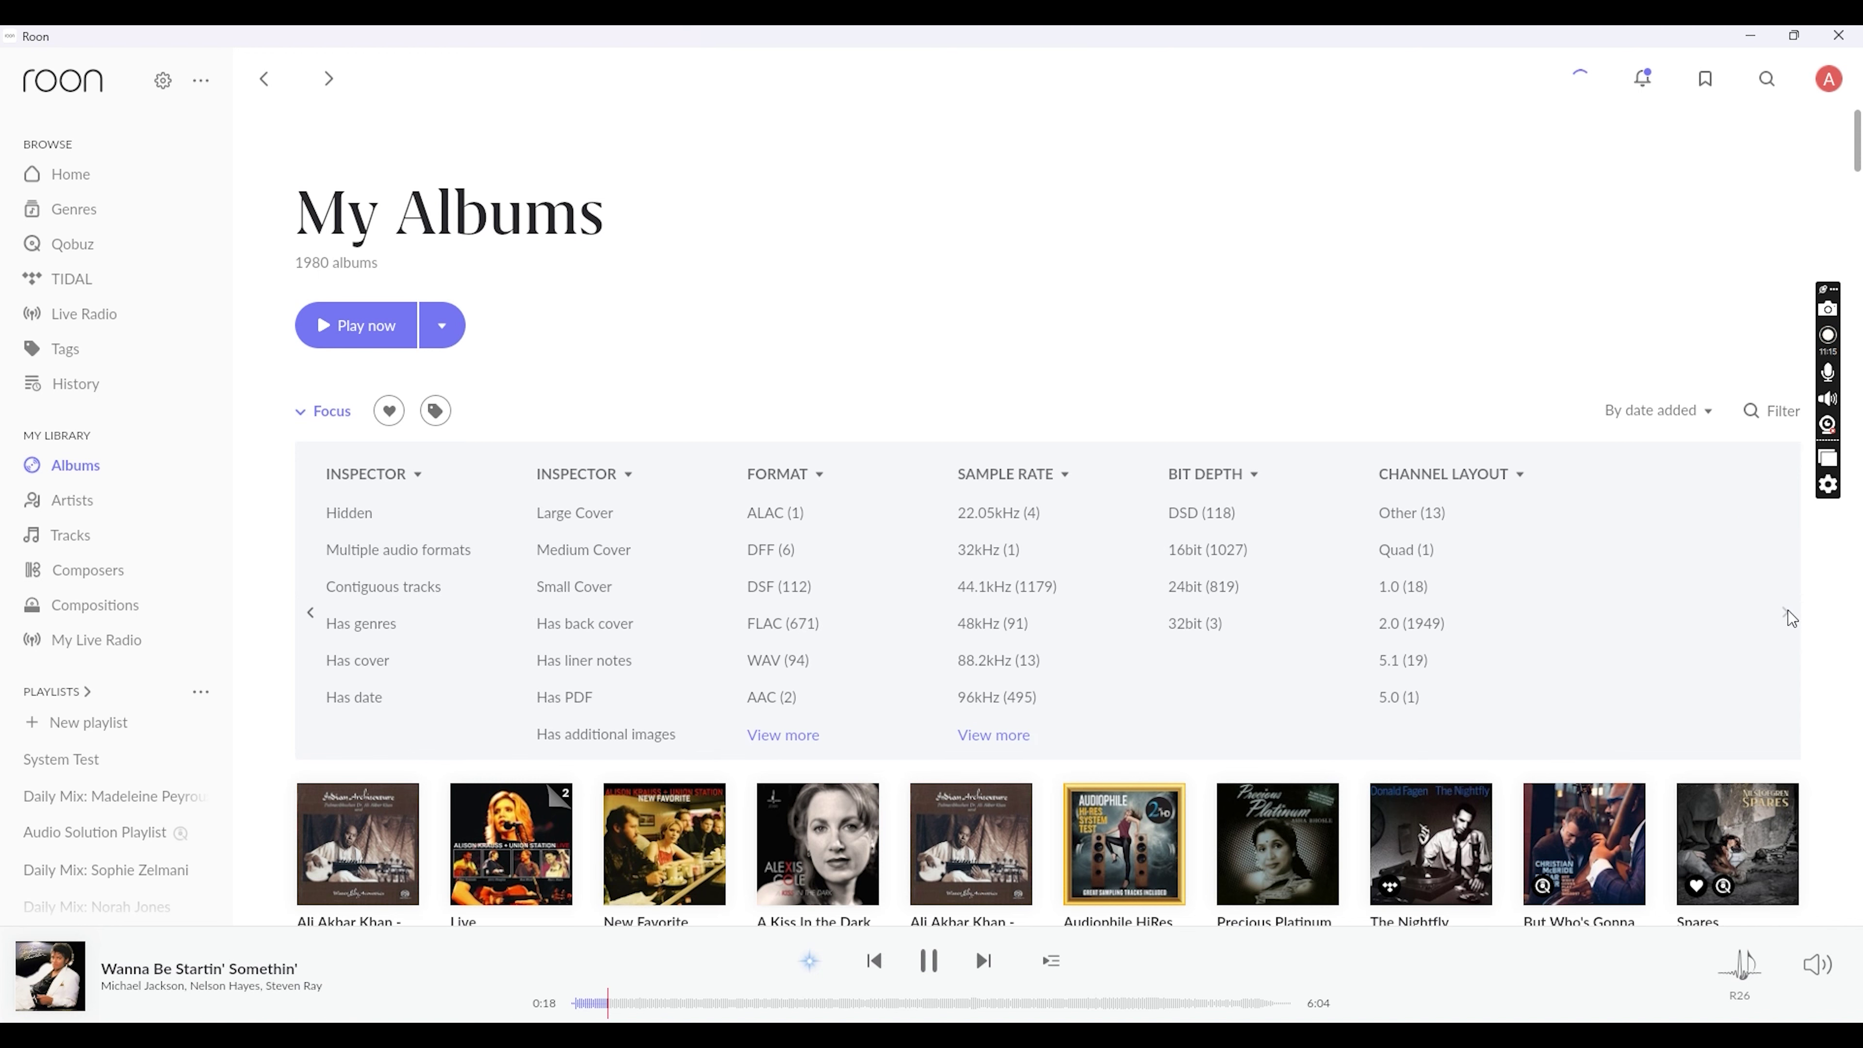
left_click(997, 735)
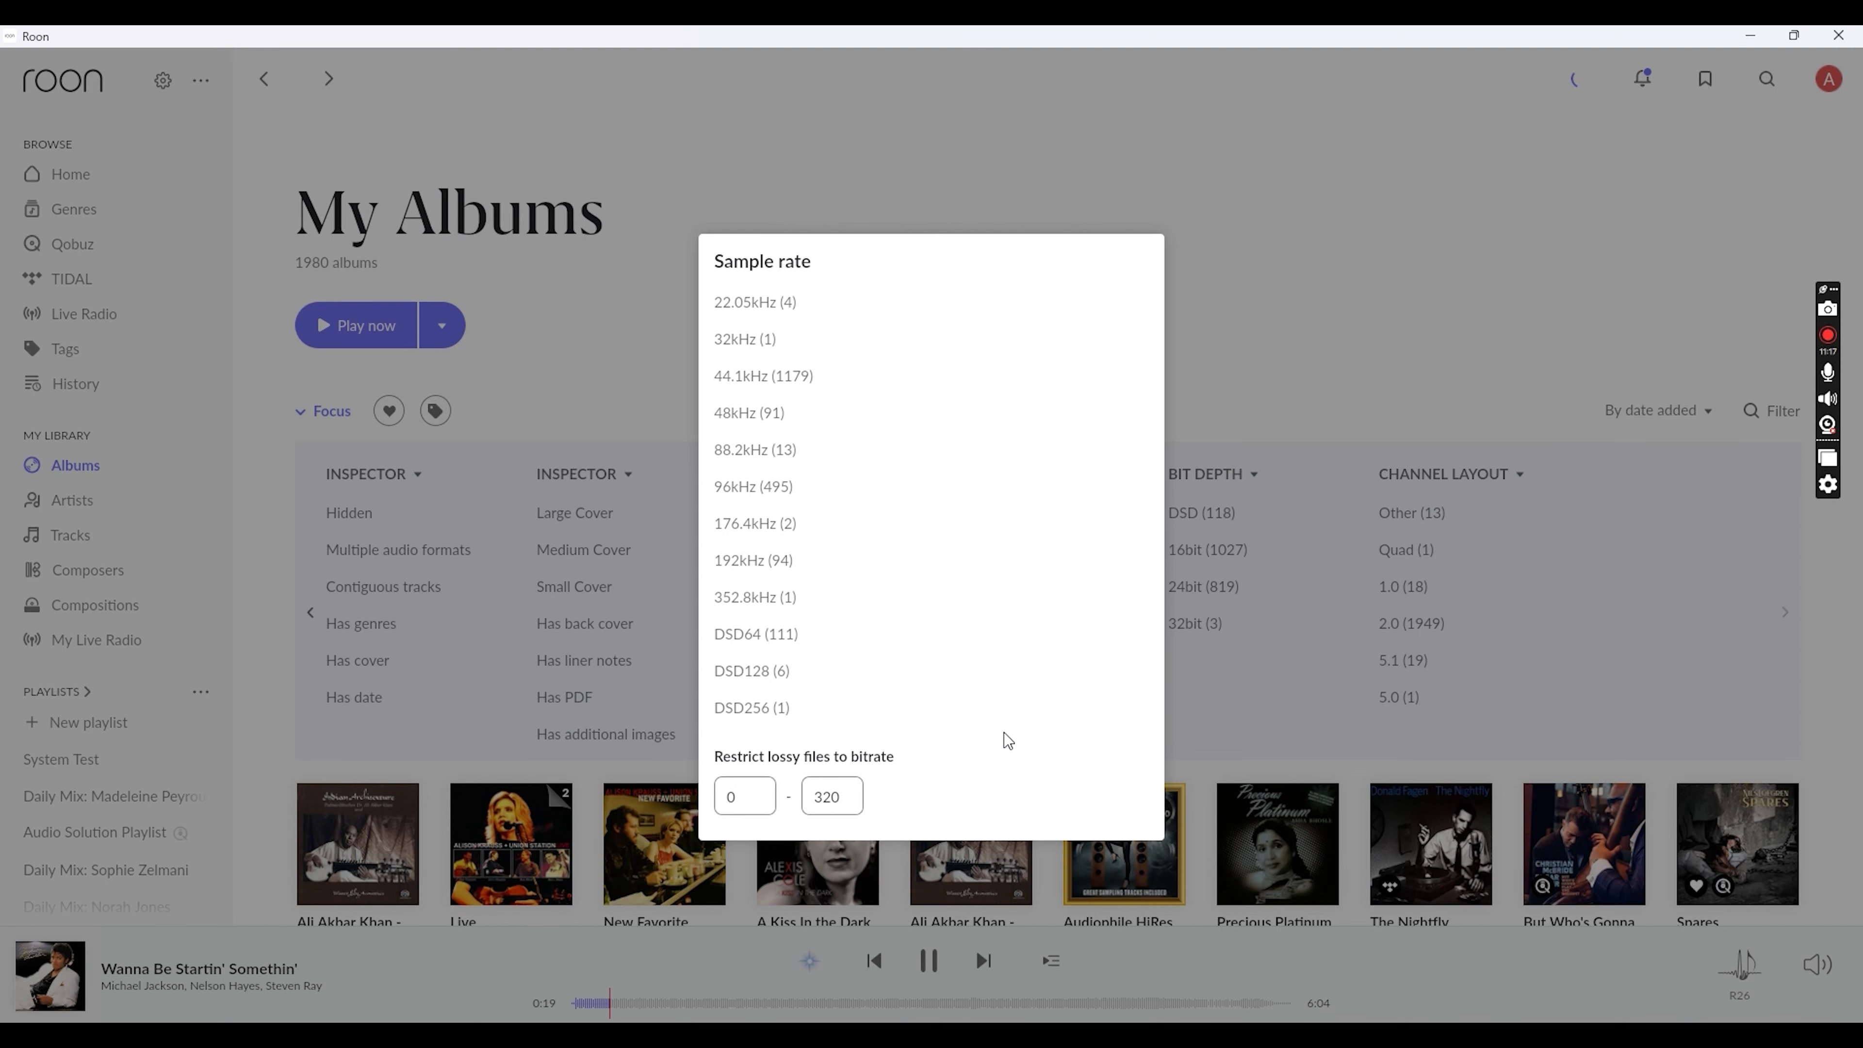
left_click(754, 561)
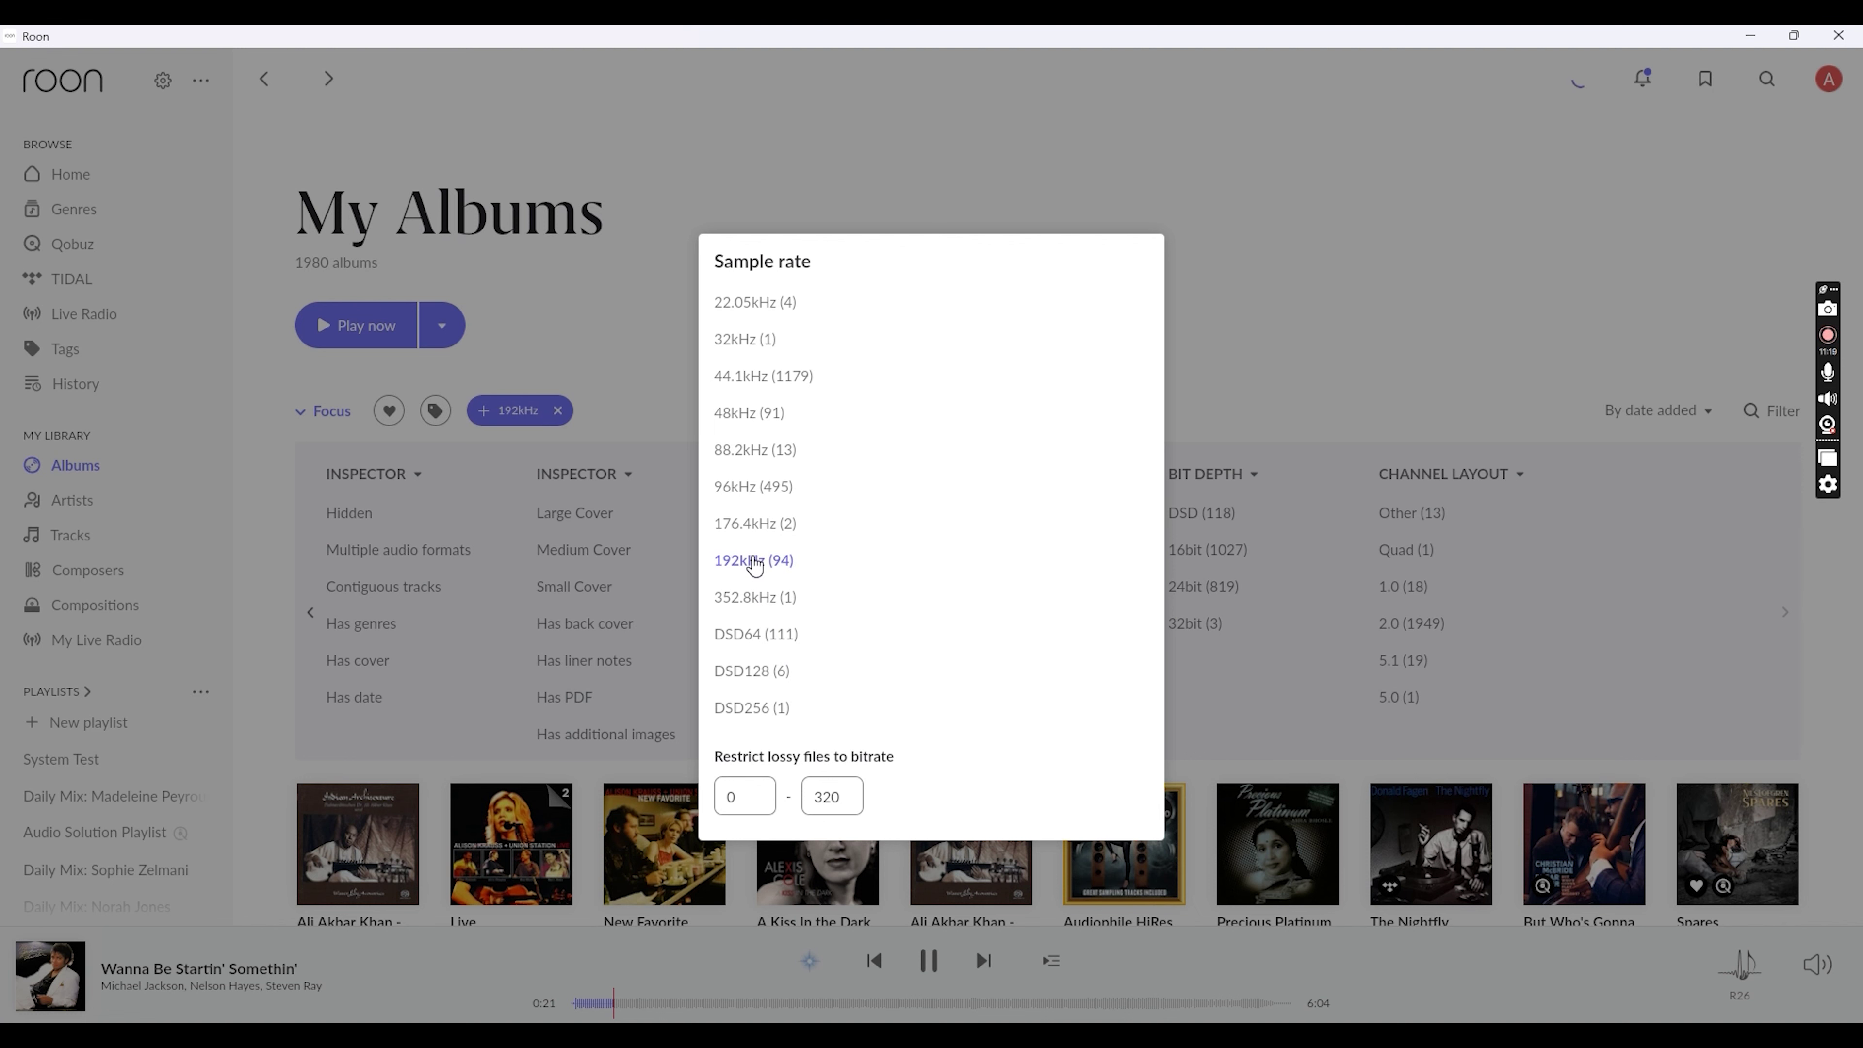
left_click(1282, 389)
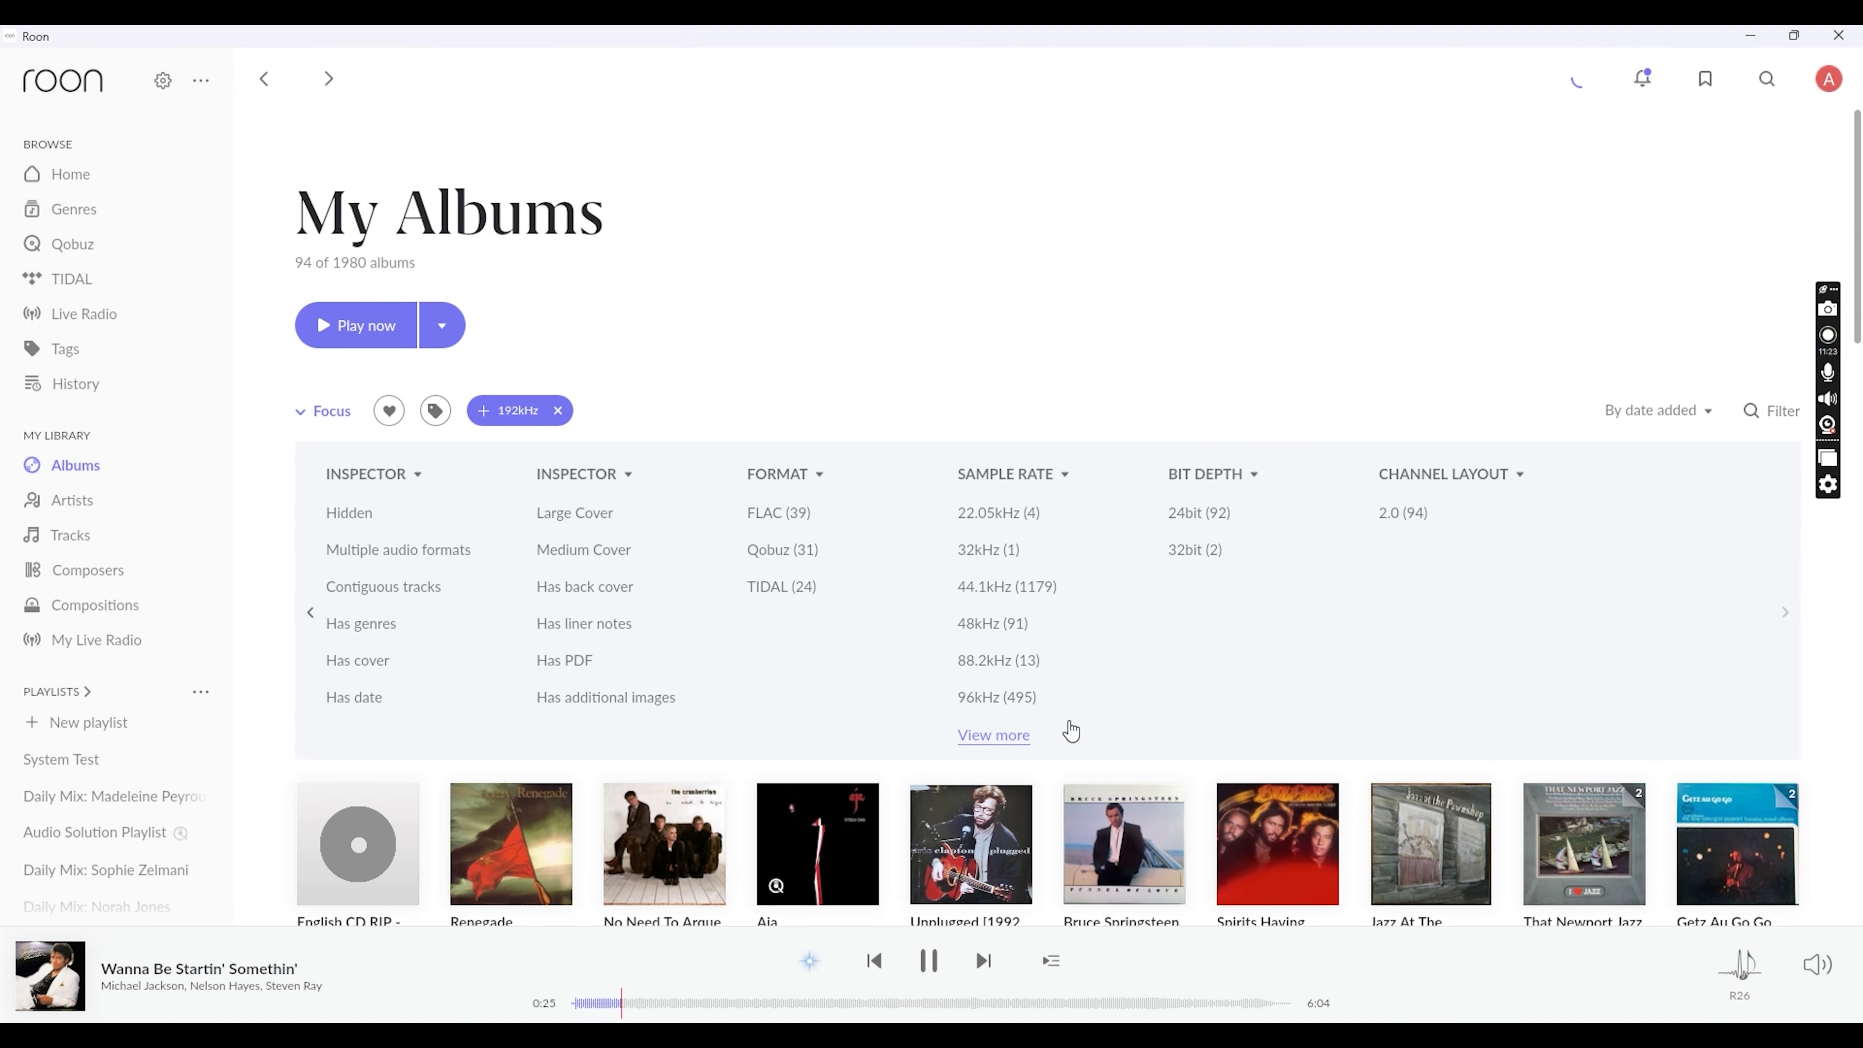
scroll(1007, 827, "down", 1)
left_click(987, 840)
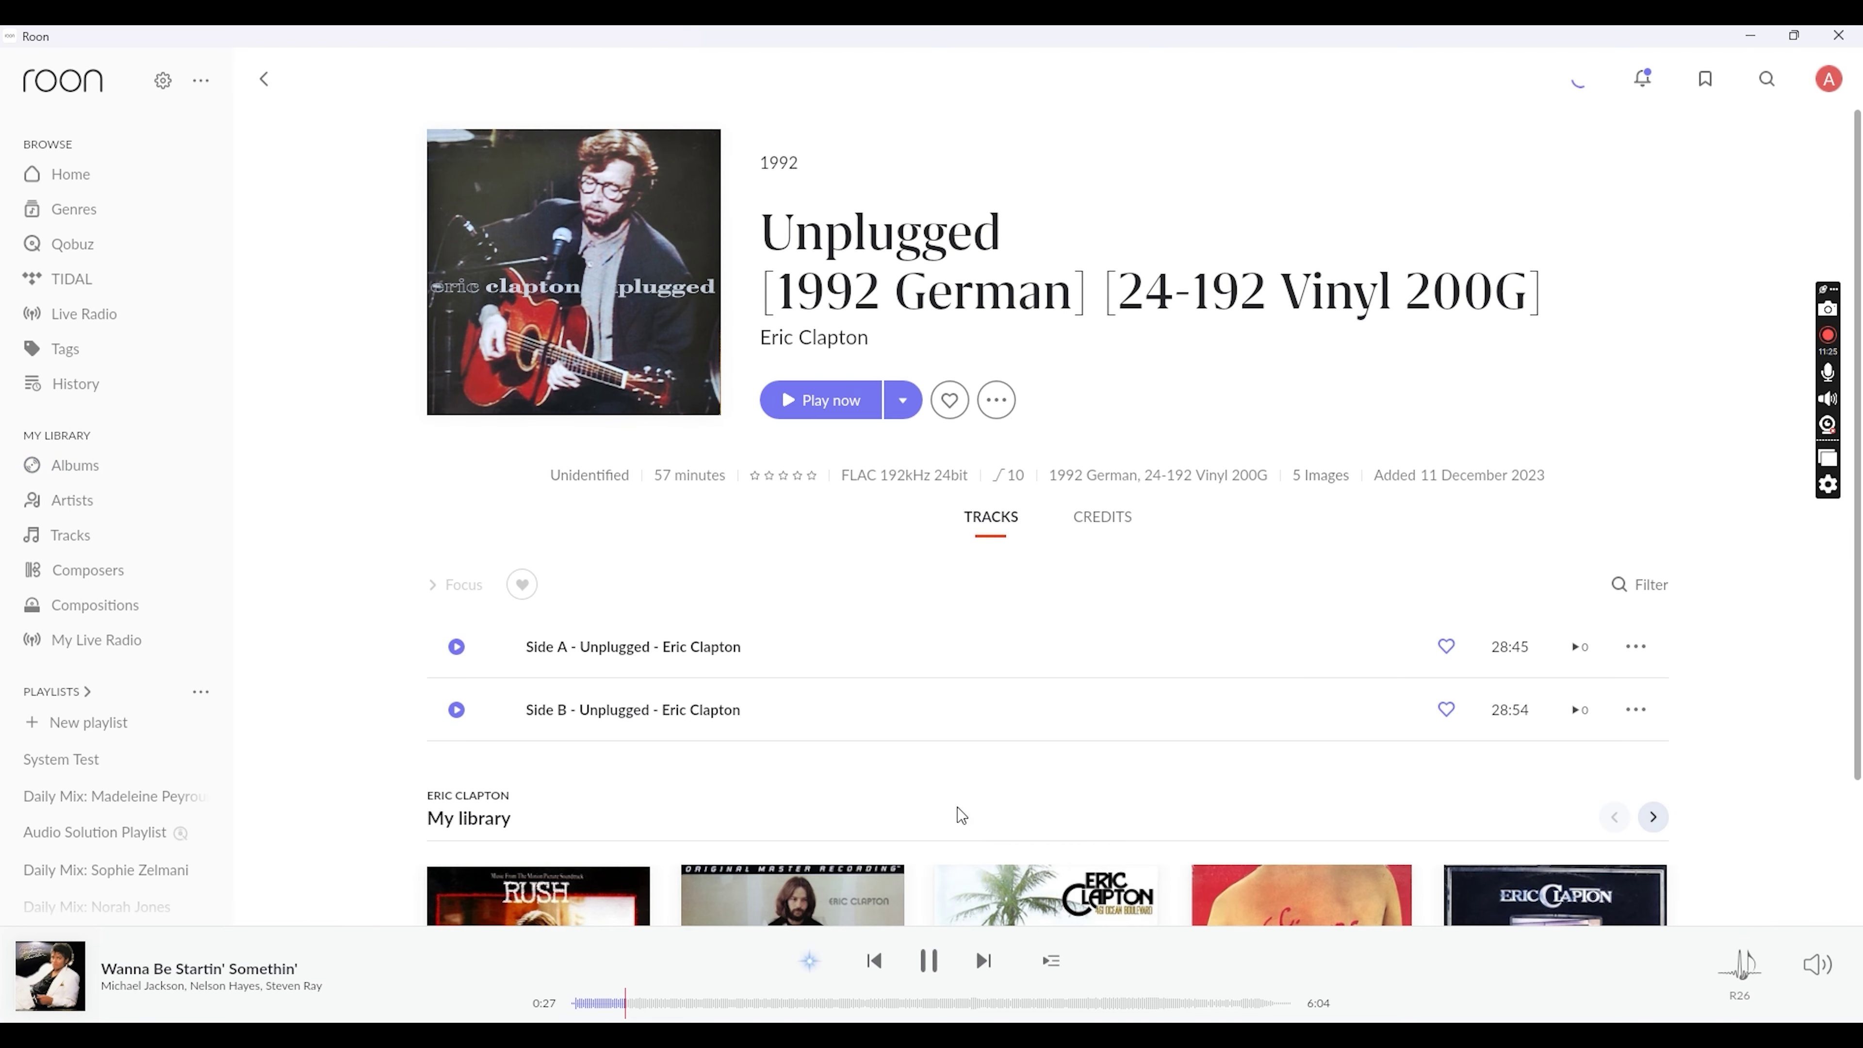
Play Unplugged and show its FLAC 192kHz 24bit signal path upsampled to DSD512.
left_click(828, 406)
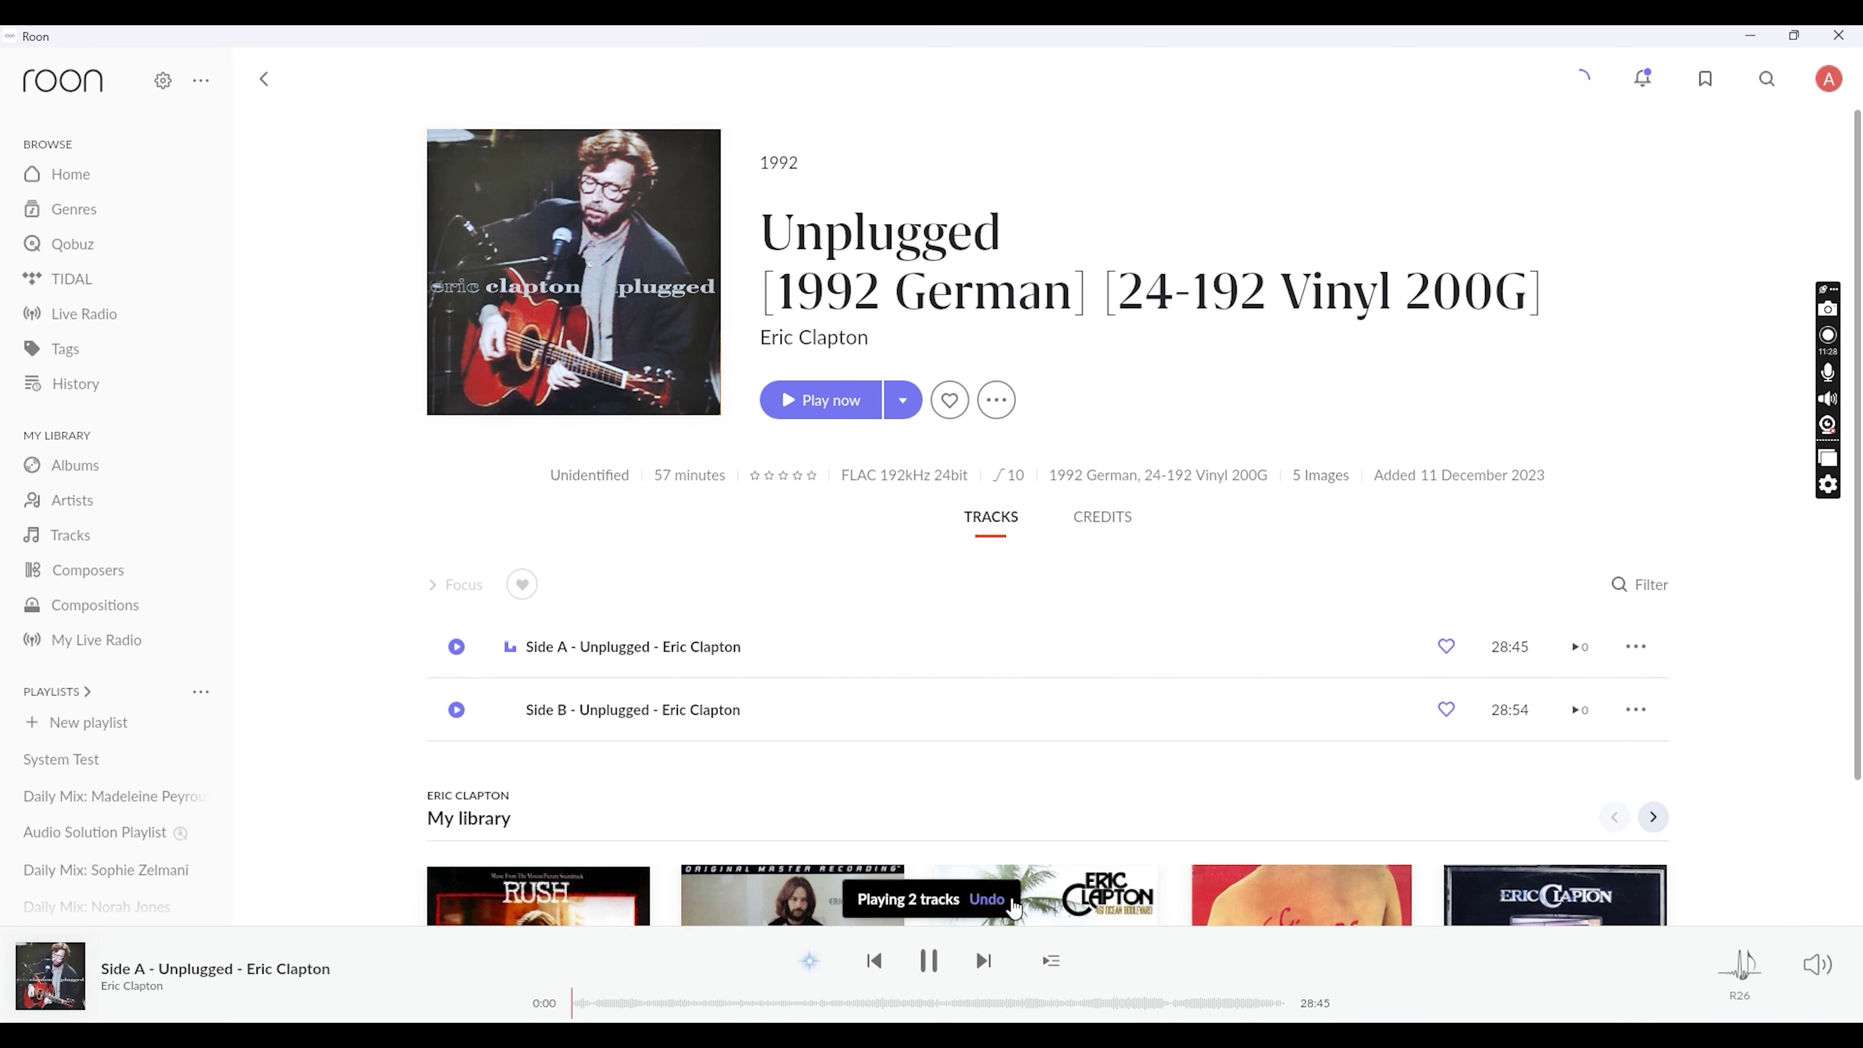
left_click(810, 962)
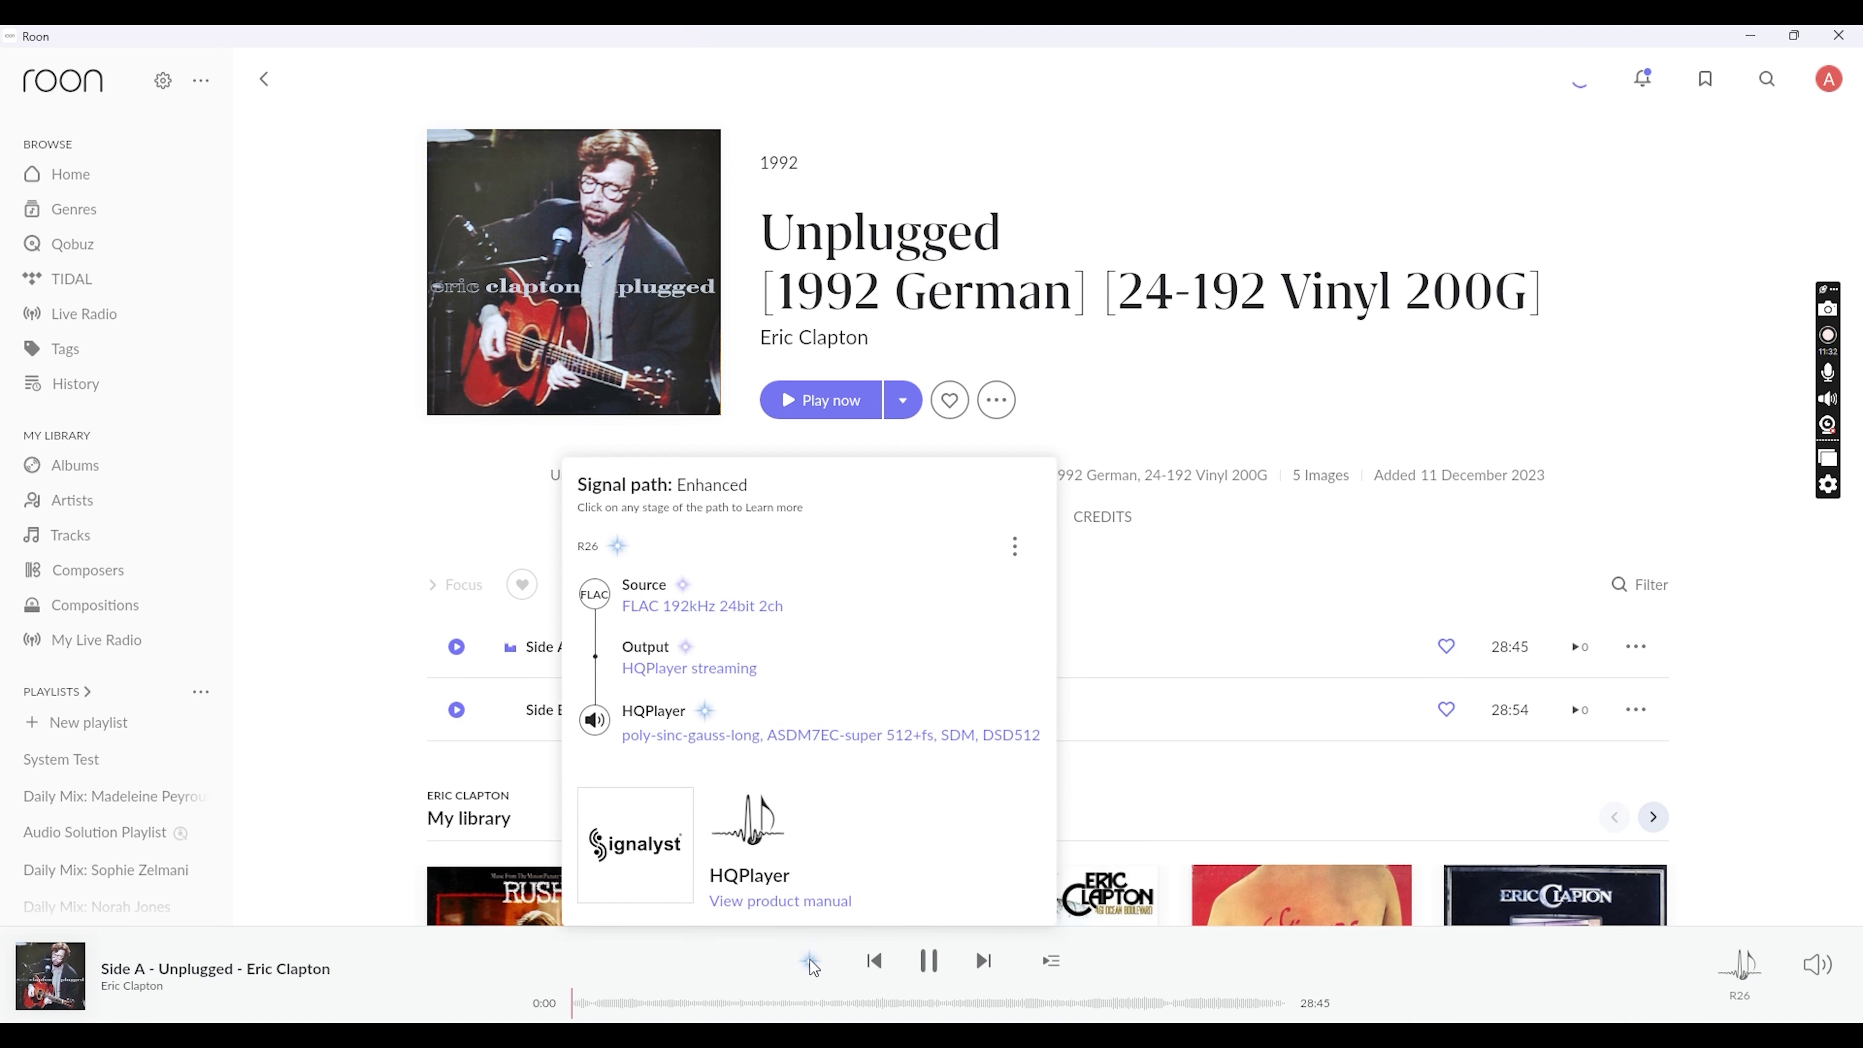